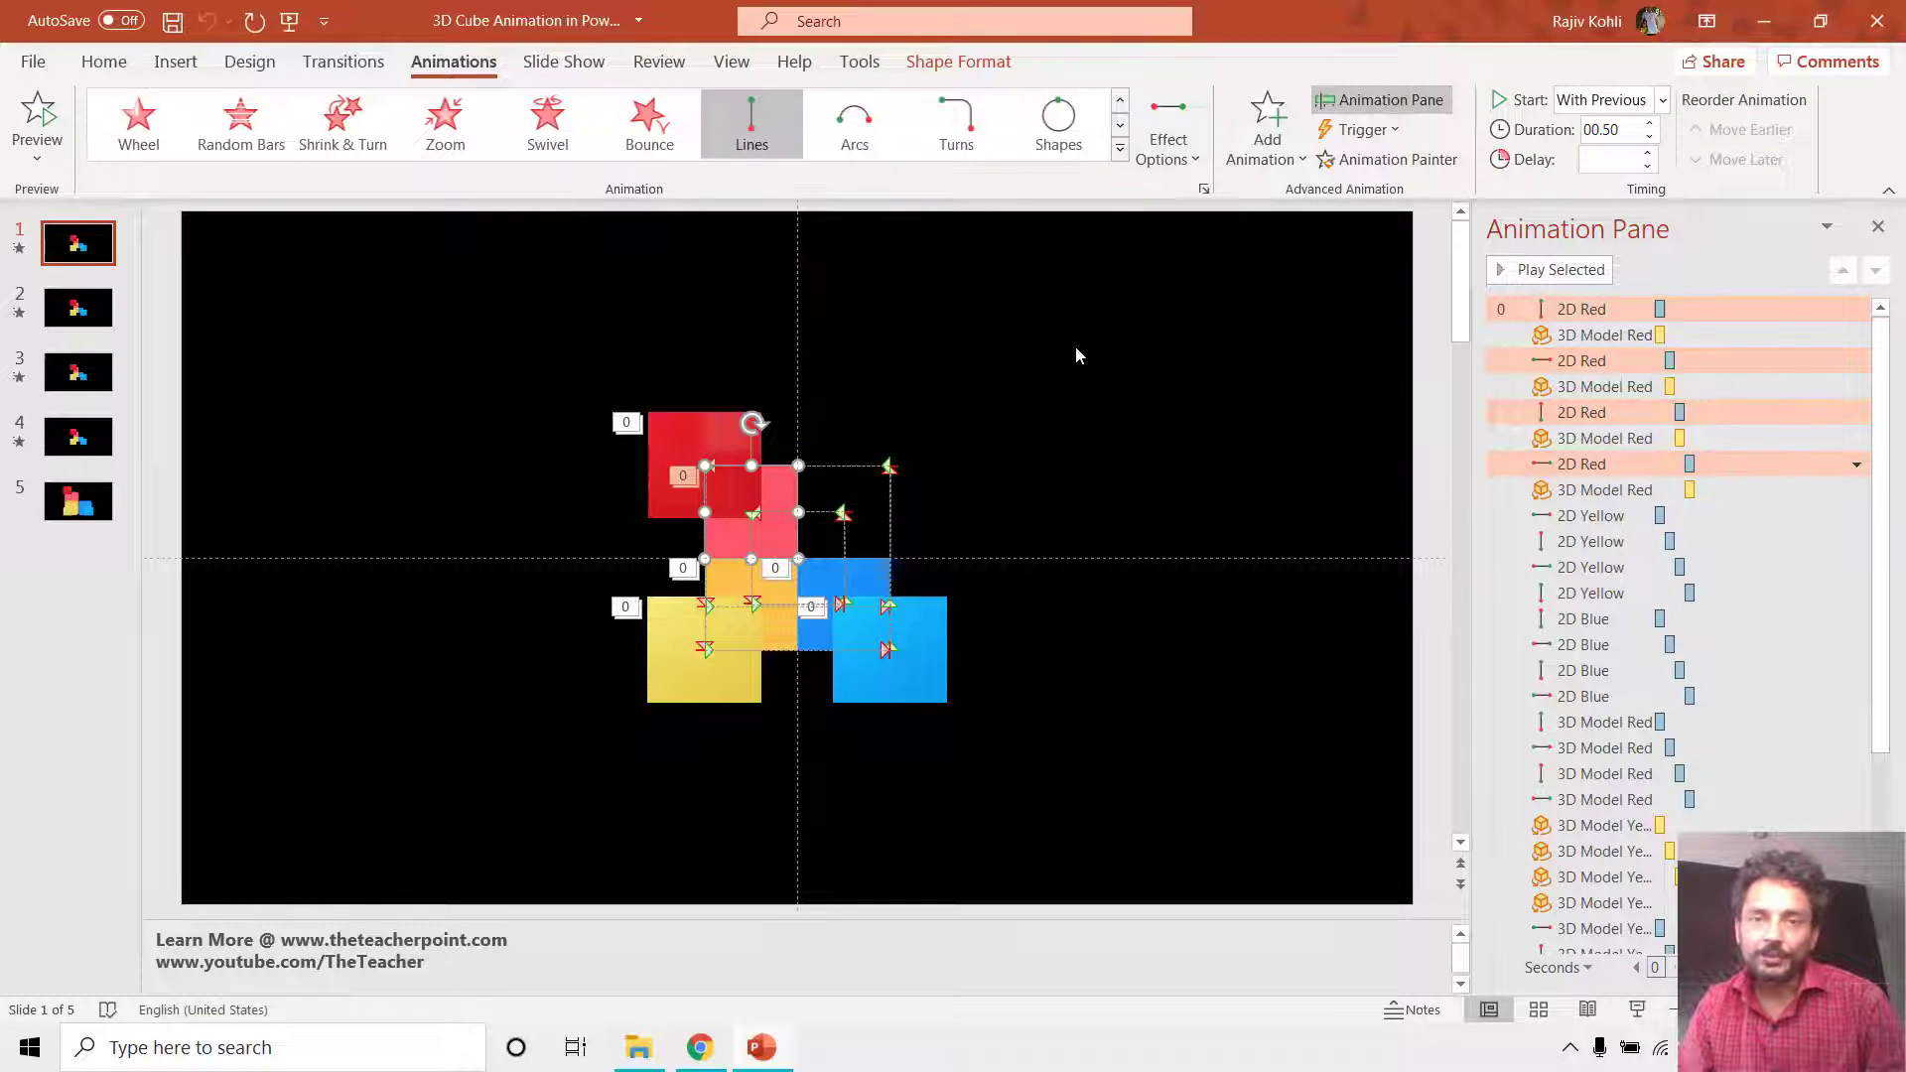
Review the red Down motion path's Effect Options and Locked/Unlocked path choices without changing them.
click(1179, 140)
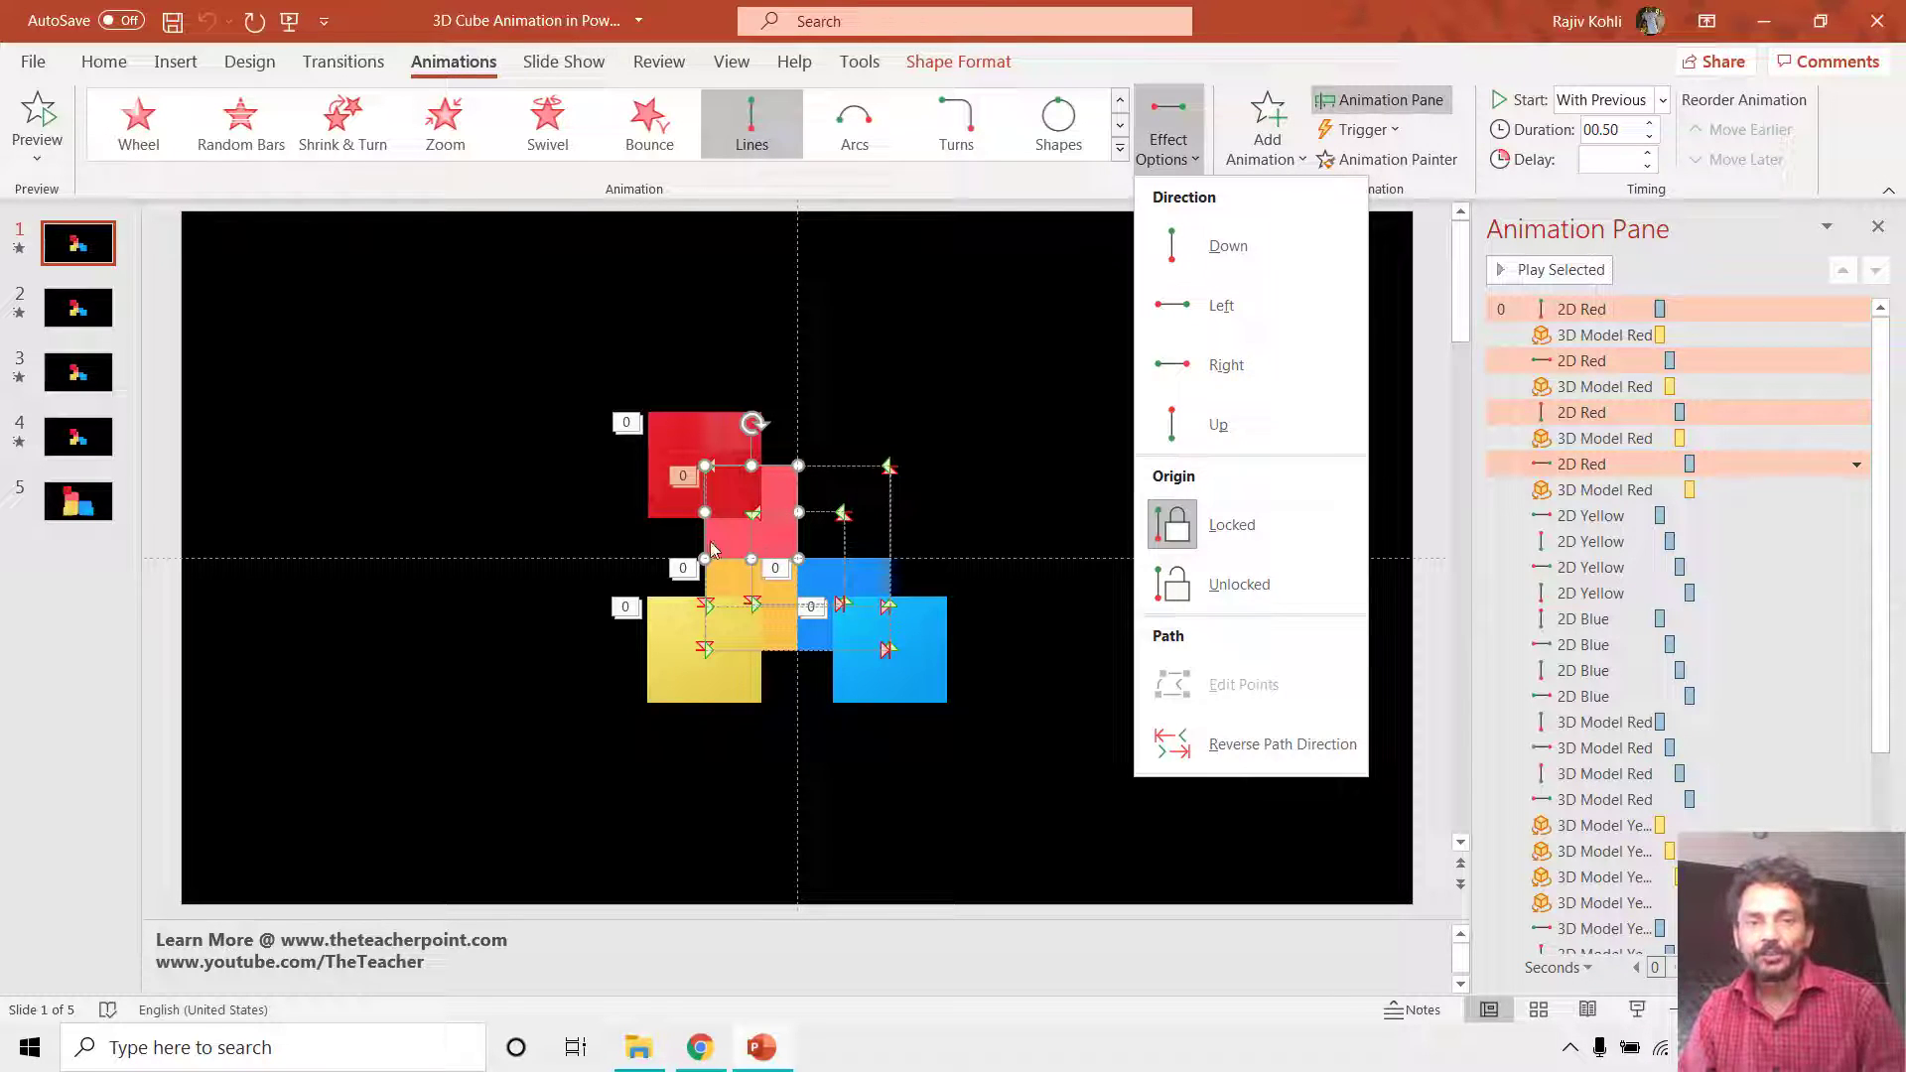
click(712, 549)
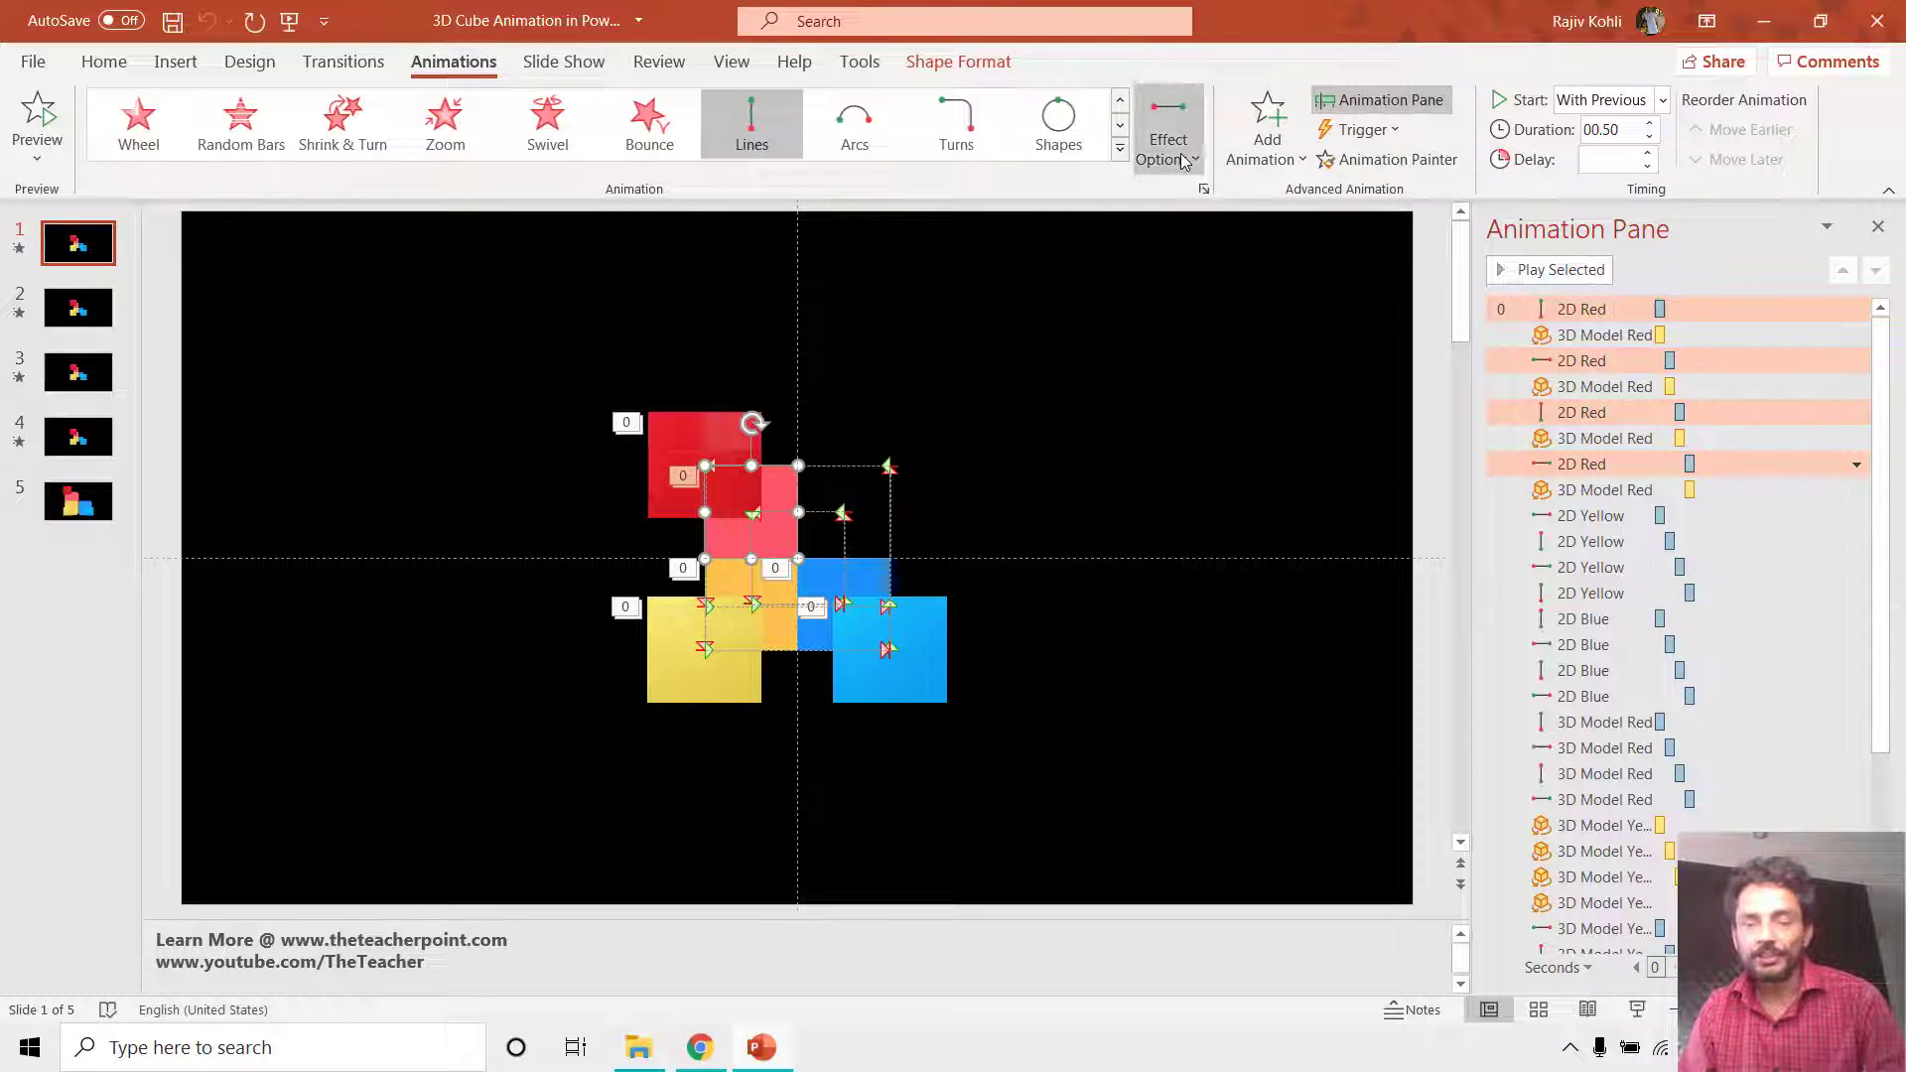
double_click(1624, 309)
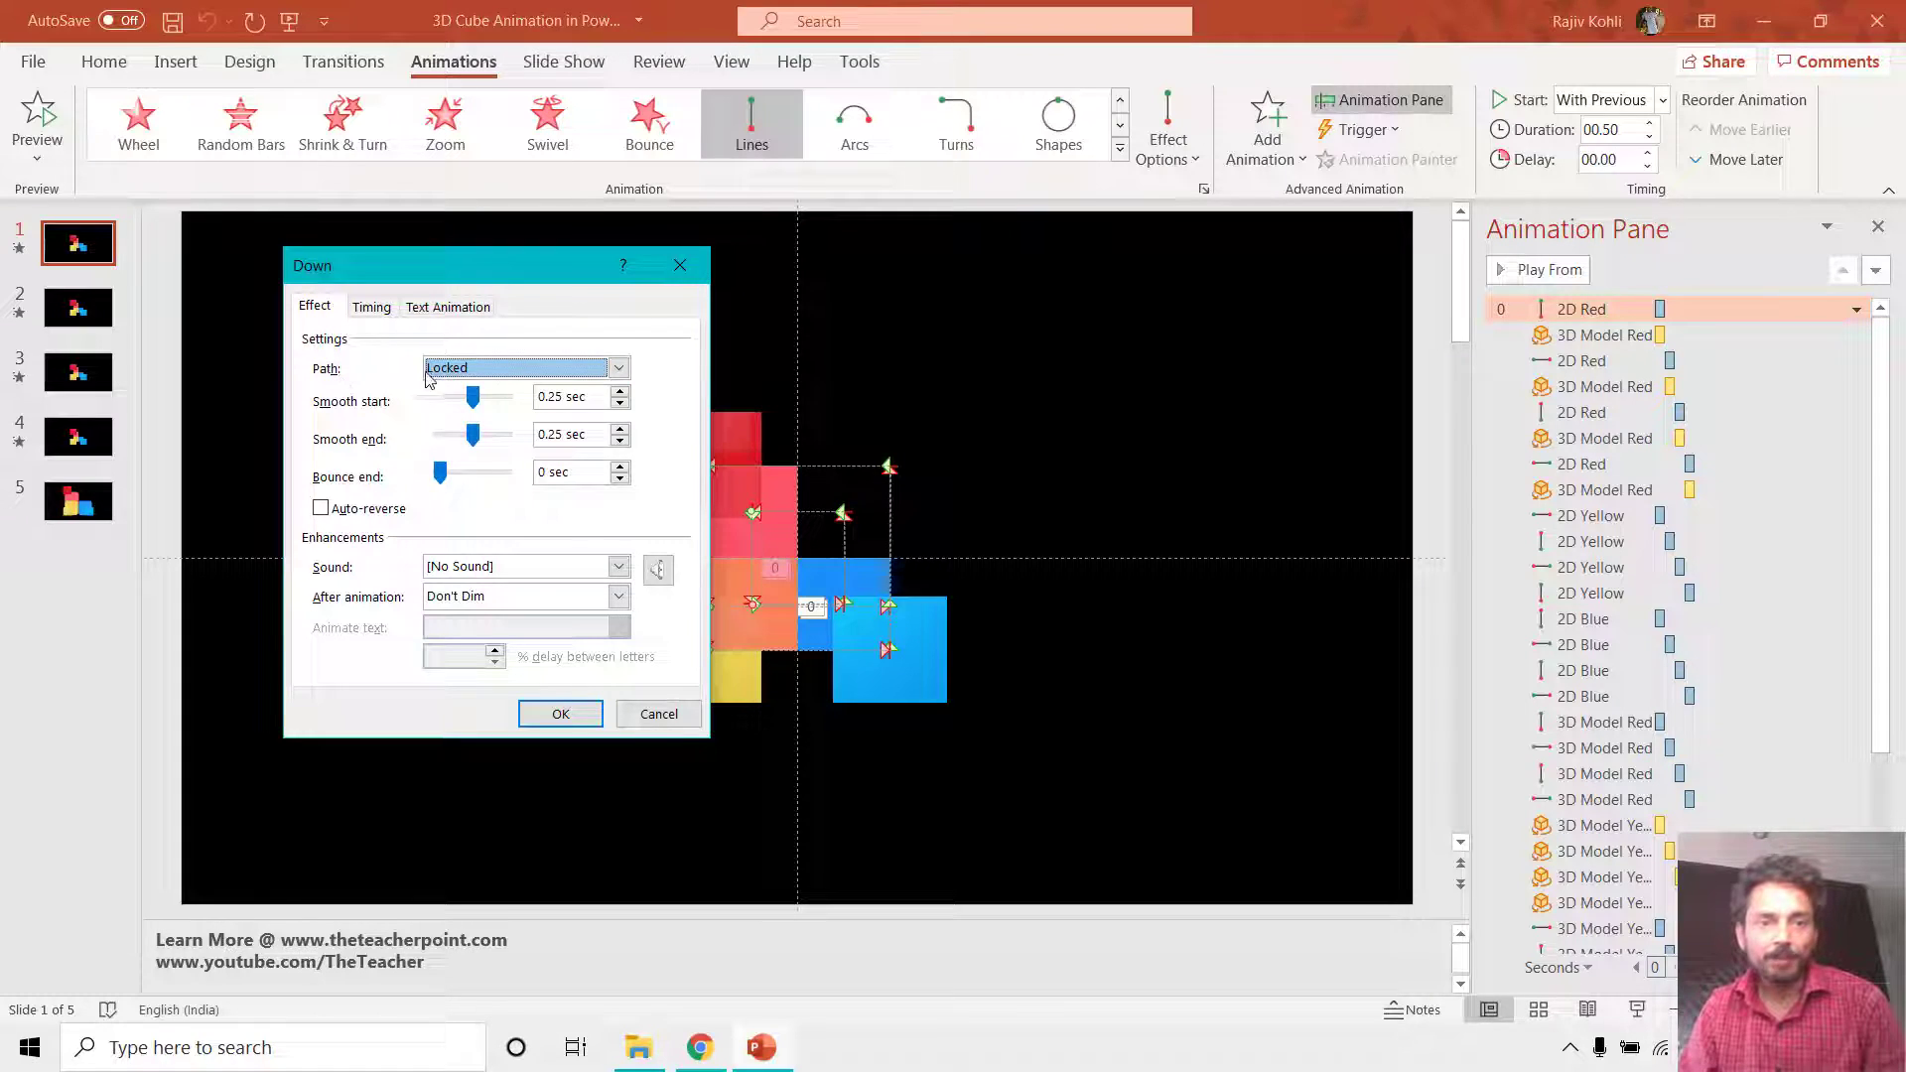
click(501, 368)
key(Escape)
key(Escape)
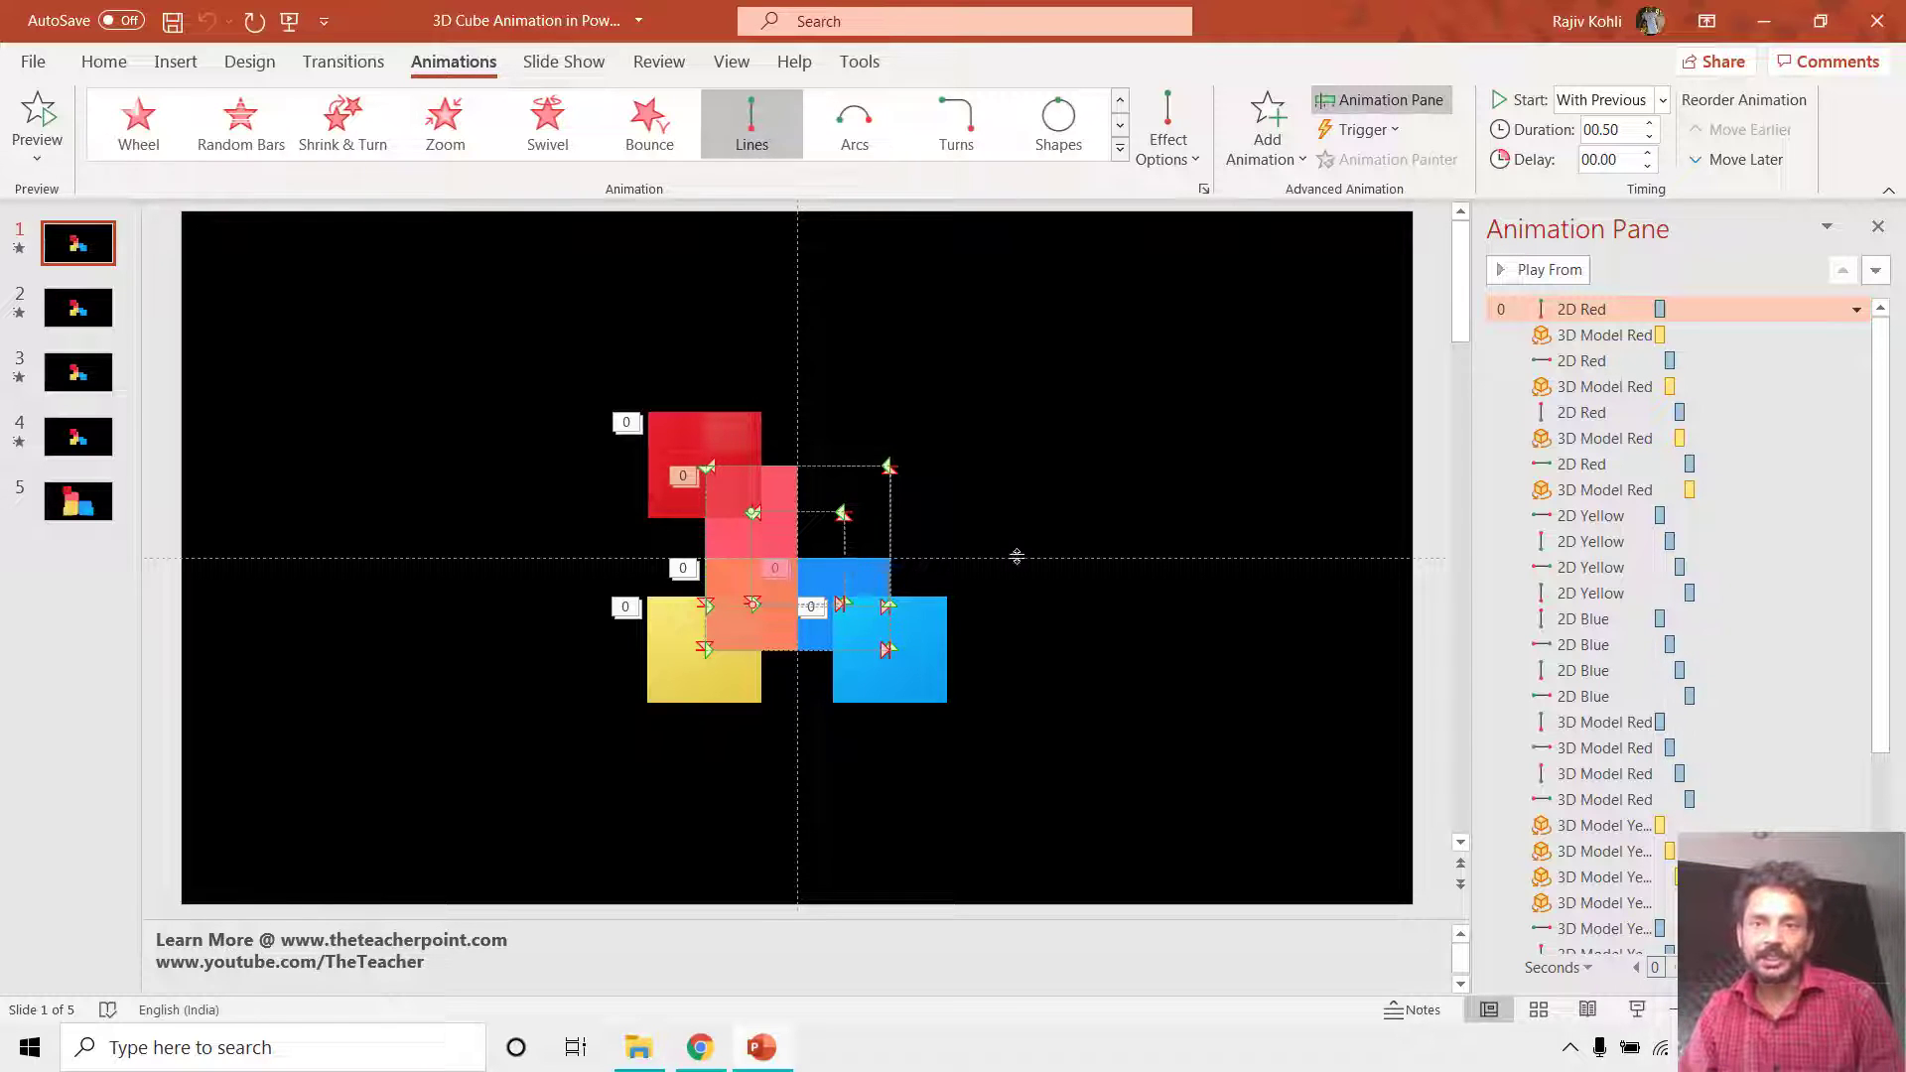
click(1169, 139)
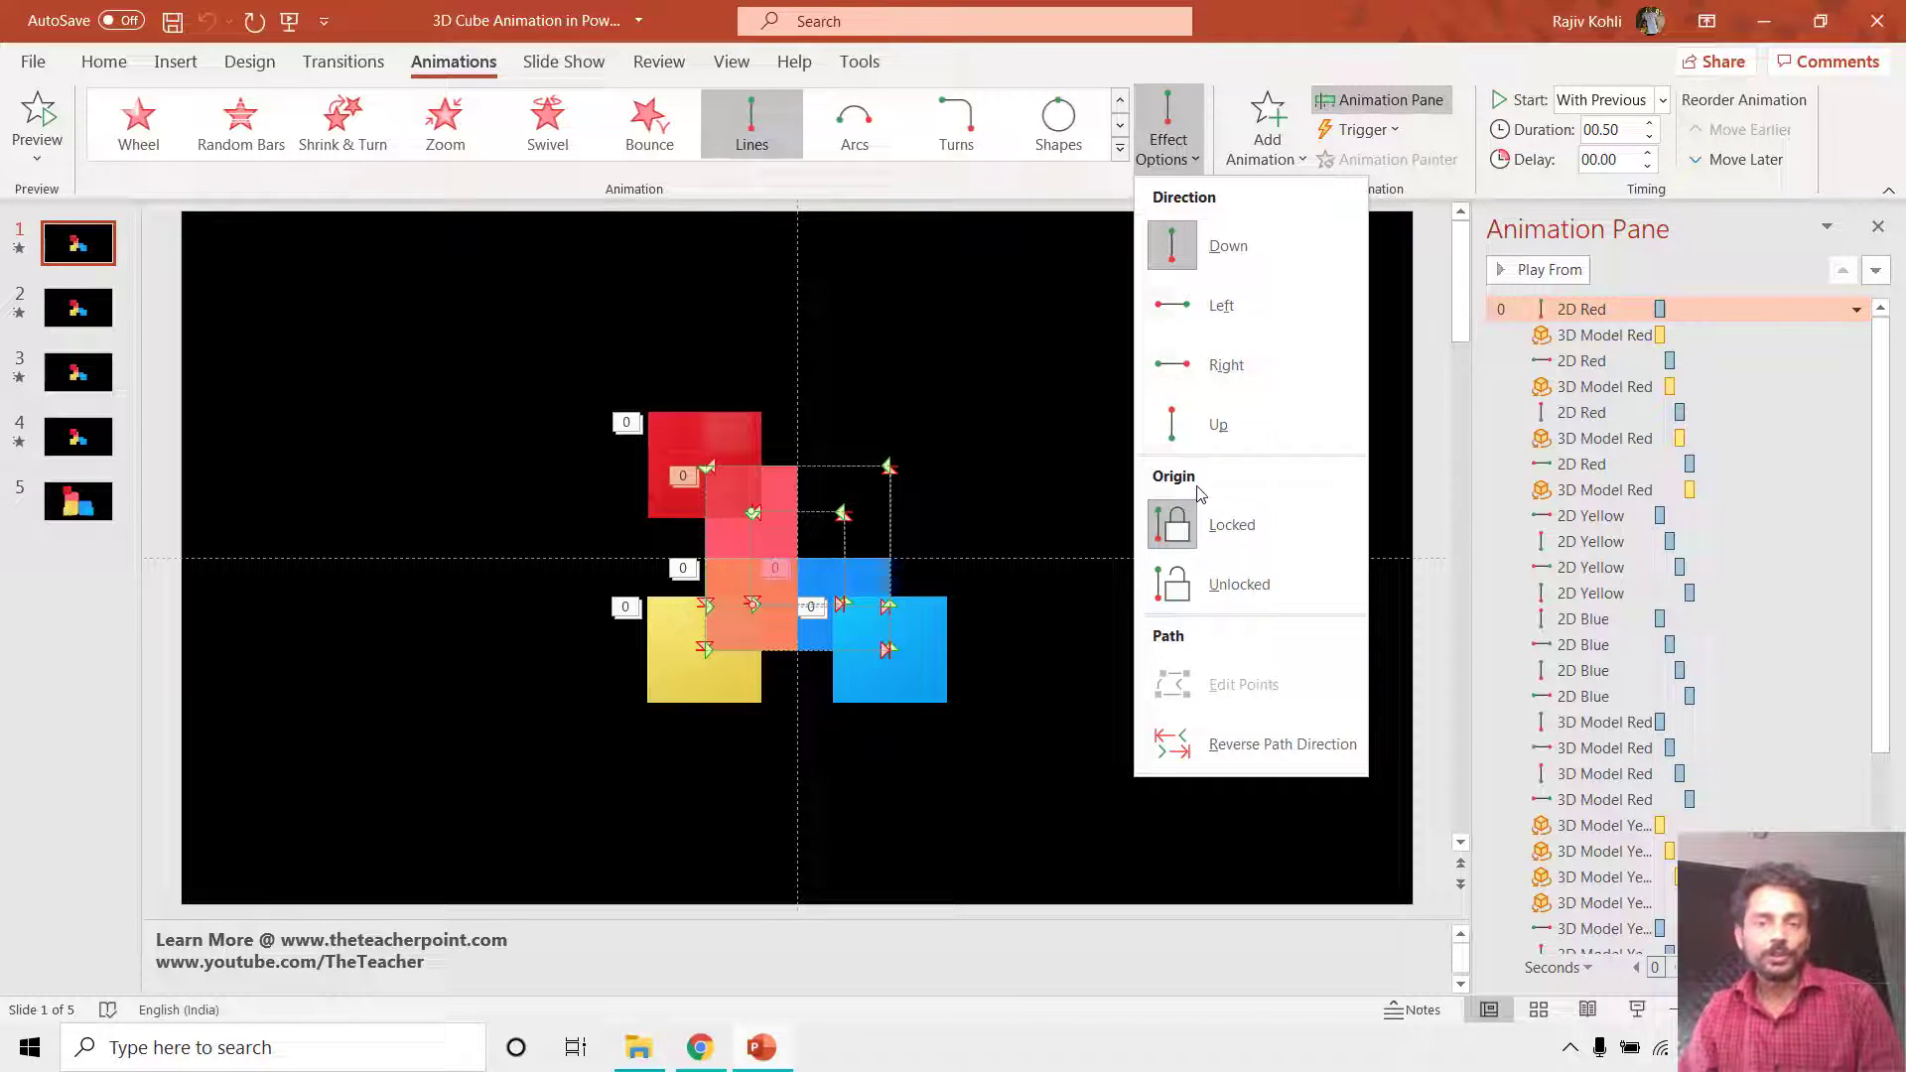
click(981, 381)
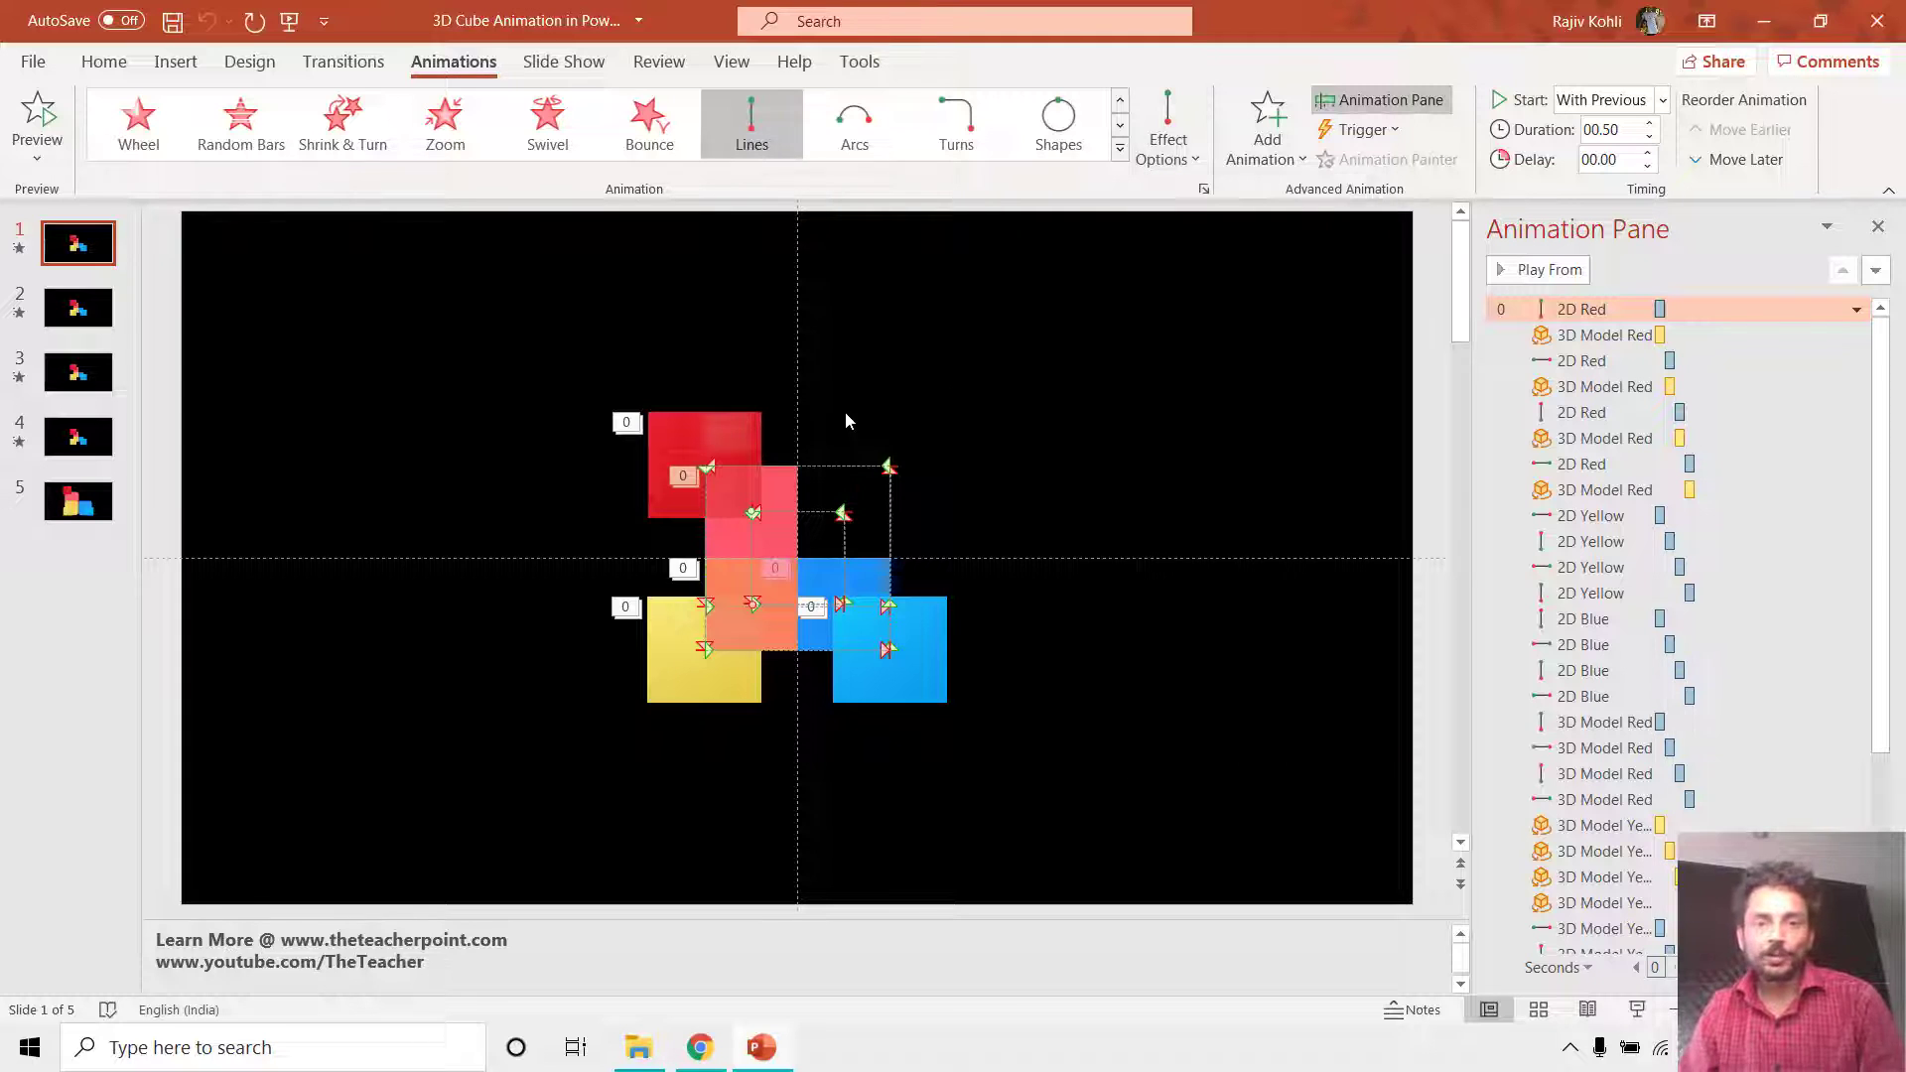
Delete the red, yellow and blue 3D models, then select the red square.
click(706, 442)
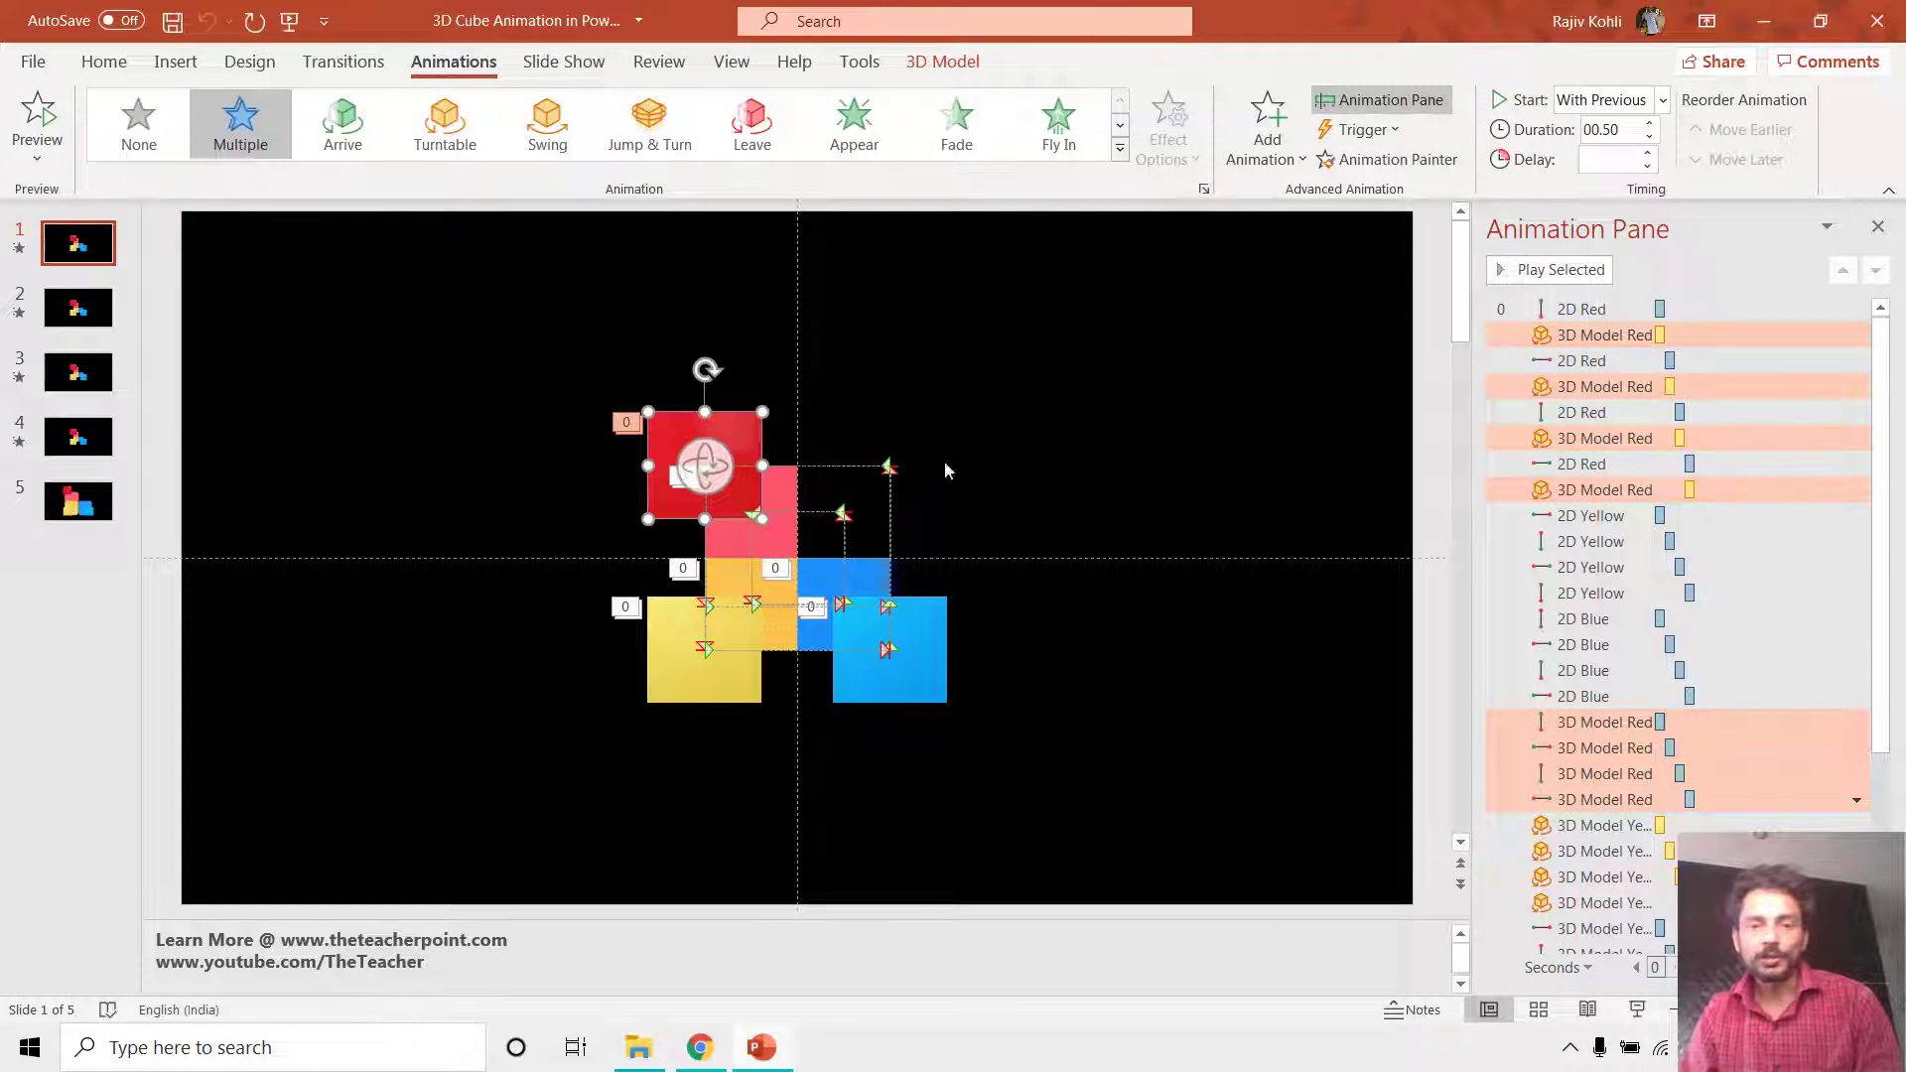
key(Delete)
click(700, 671)
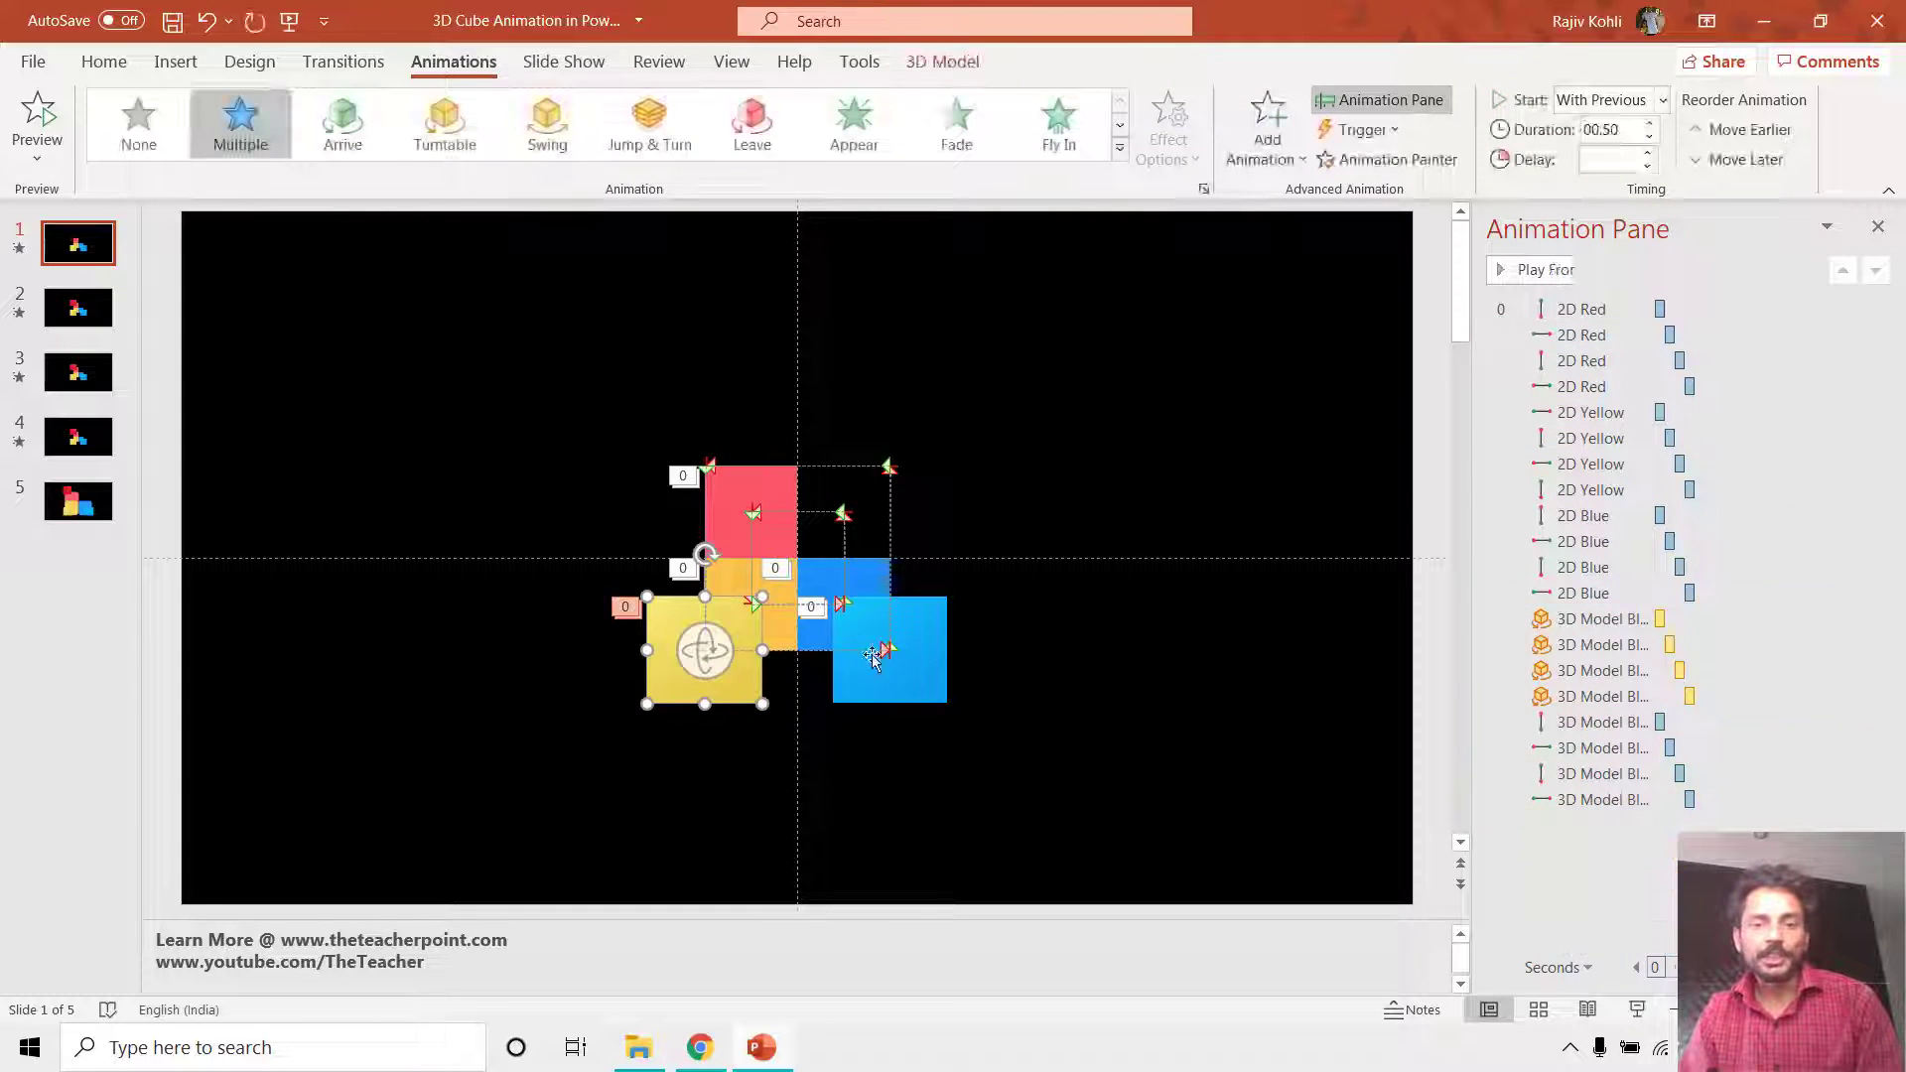
key(Delete)
click(899, 655)
key(Delete)
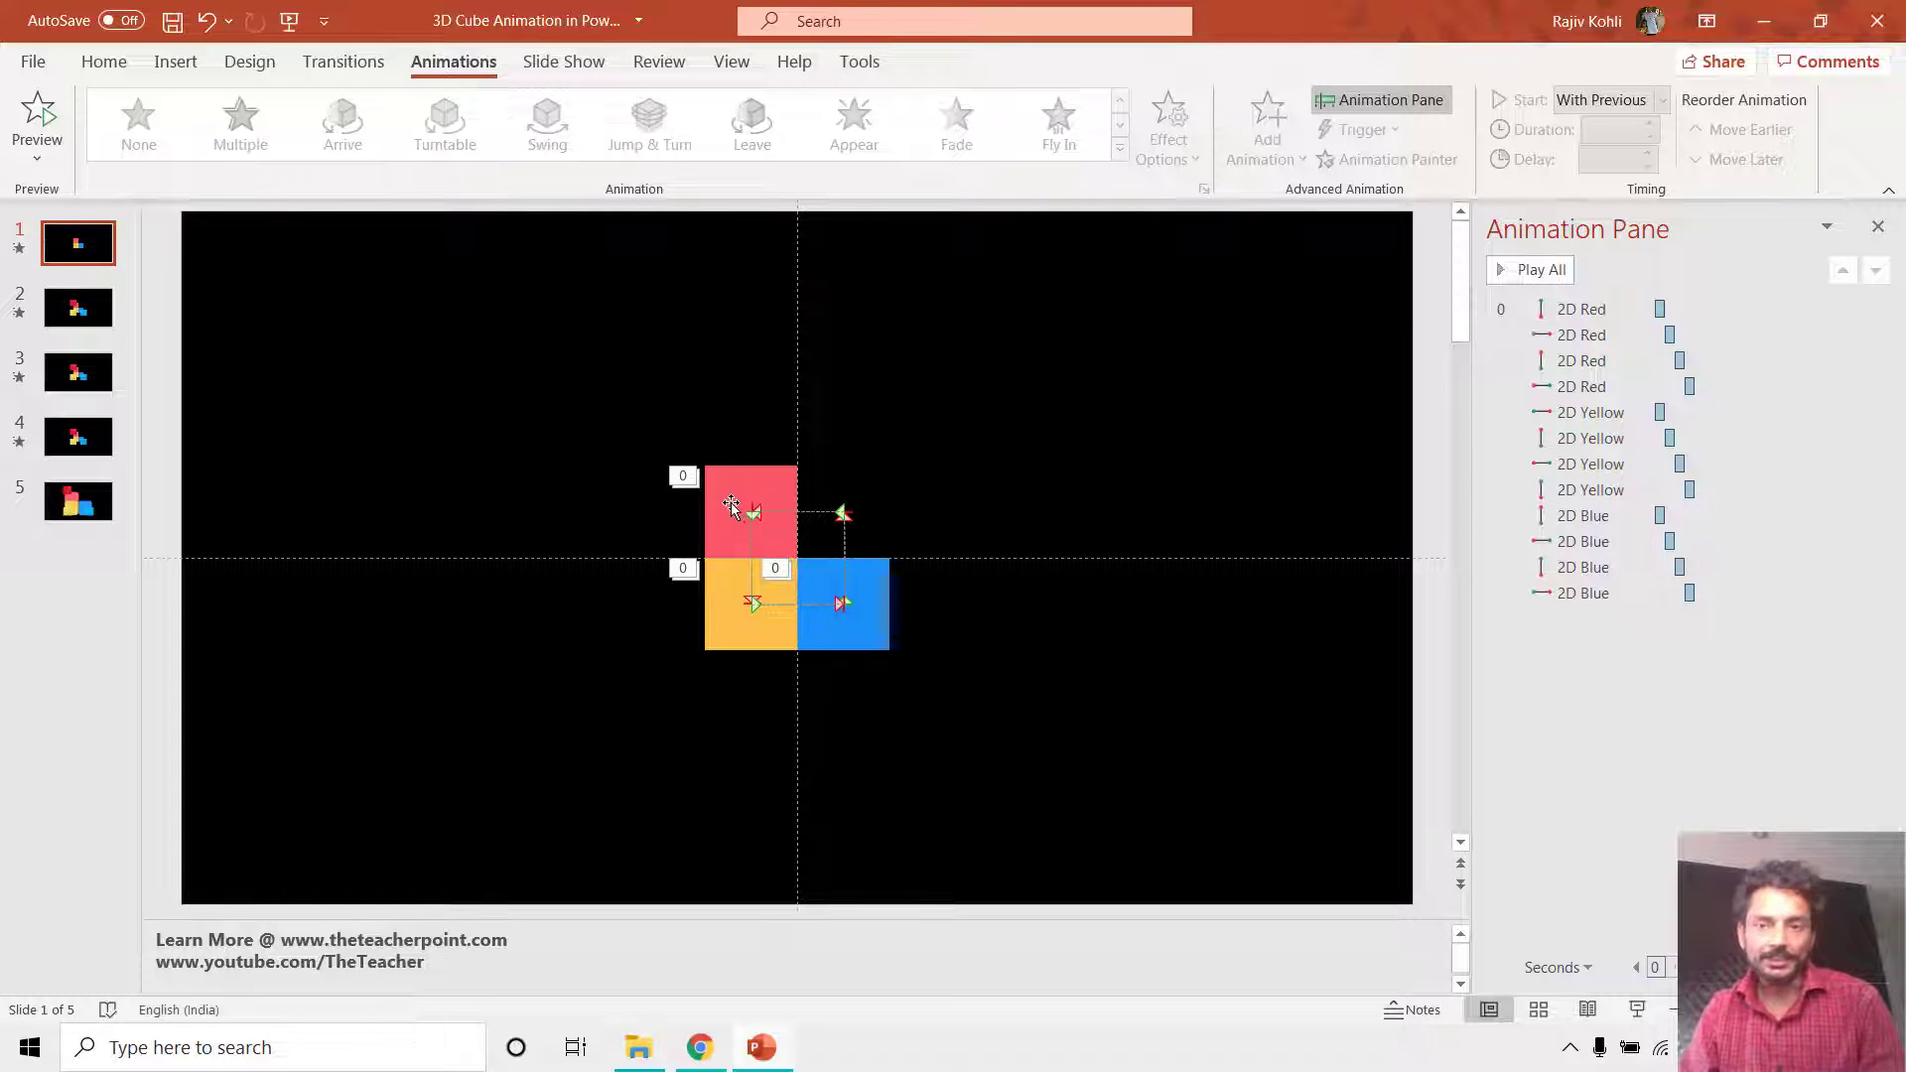
click(753, 488)
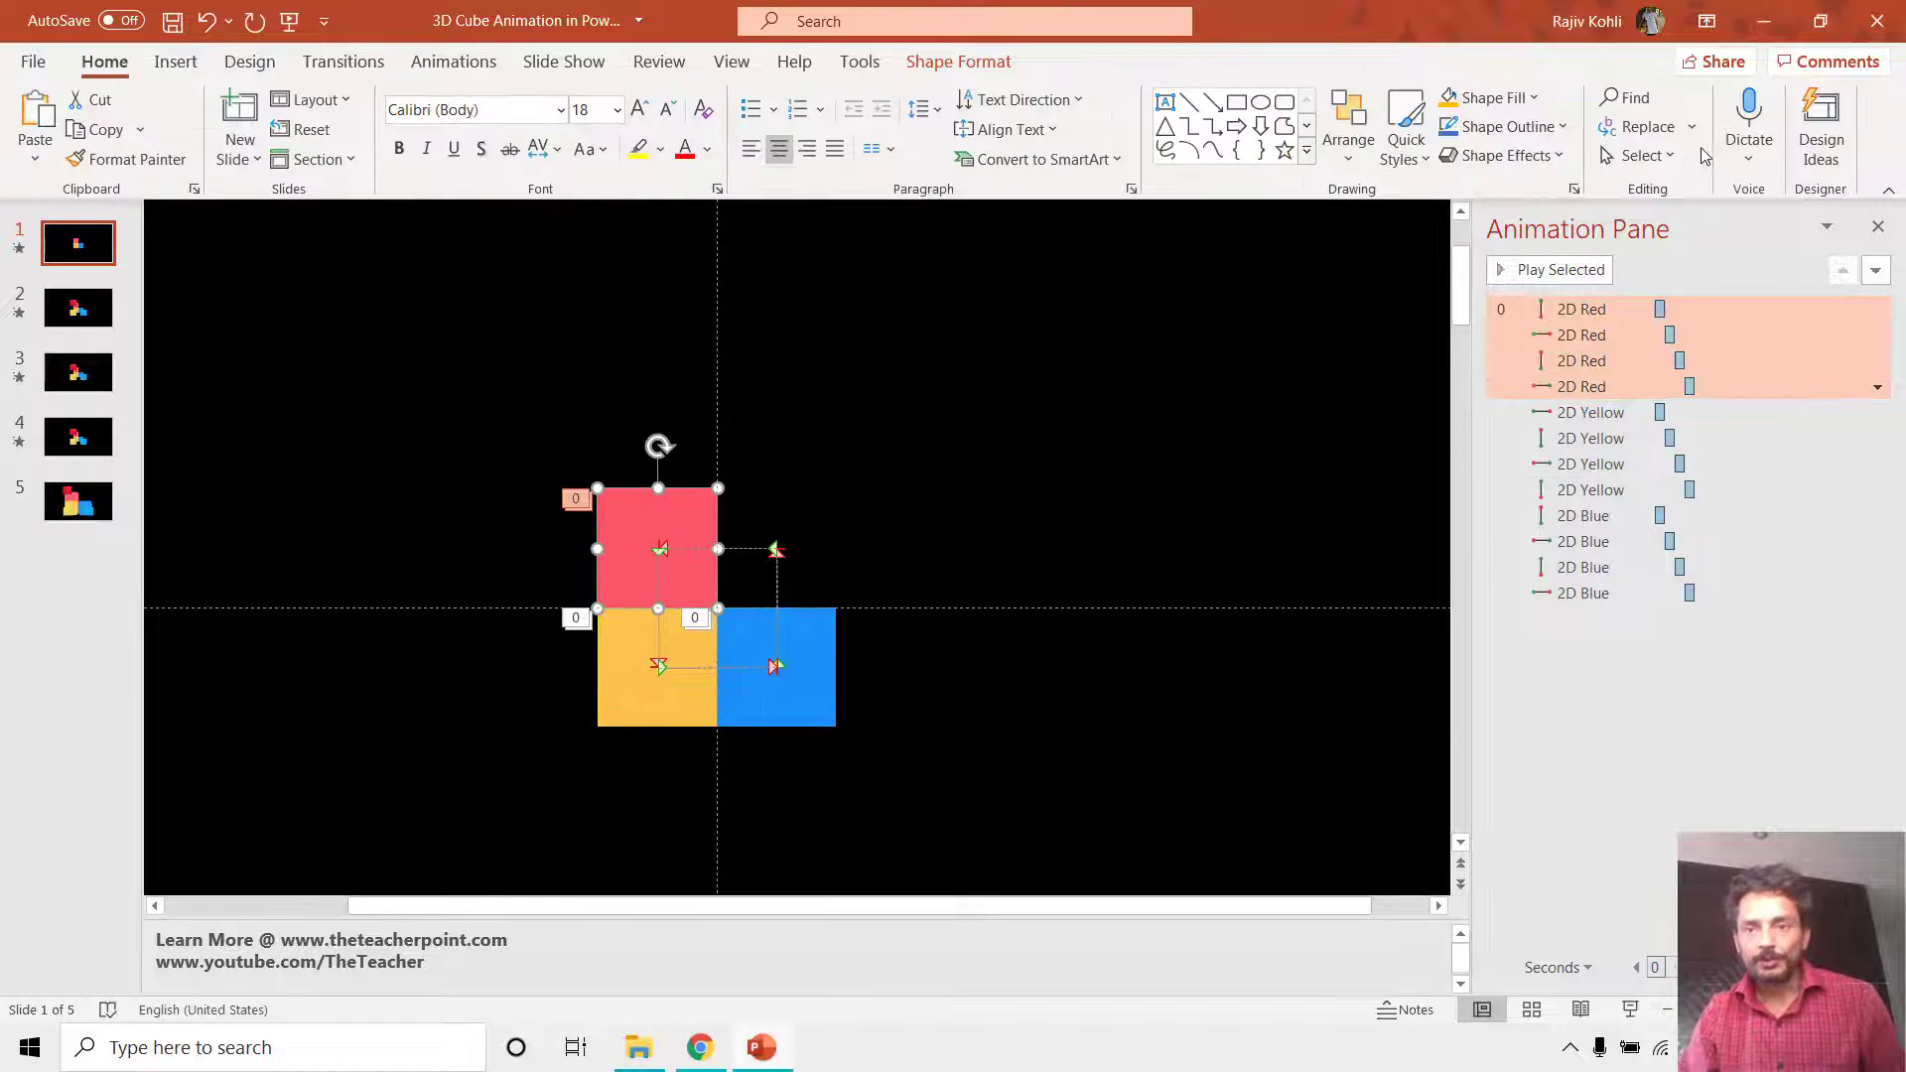
Hide 2D Blue and 2D Yellow in the Selection Pane and drag the red square upper-left.
click(1638, 156)
click(1687, 260)
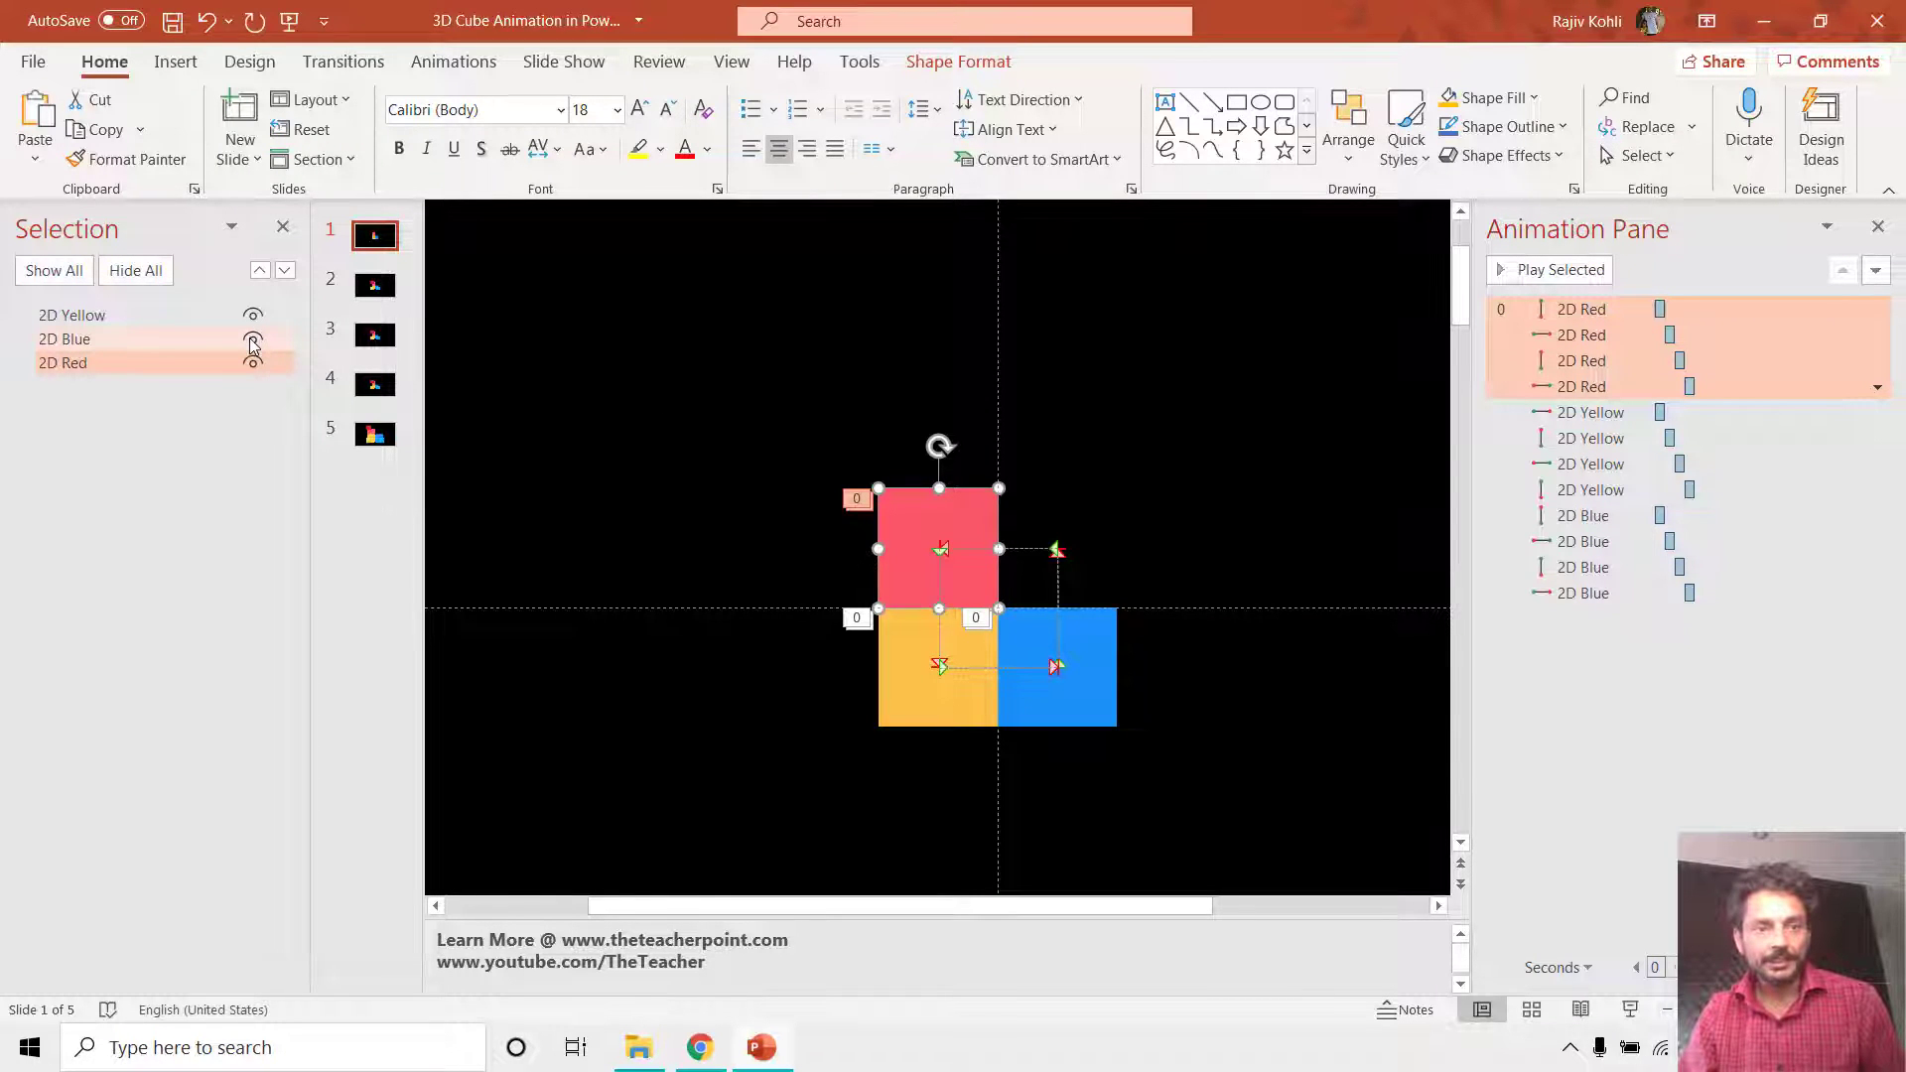
click(253, 340)
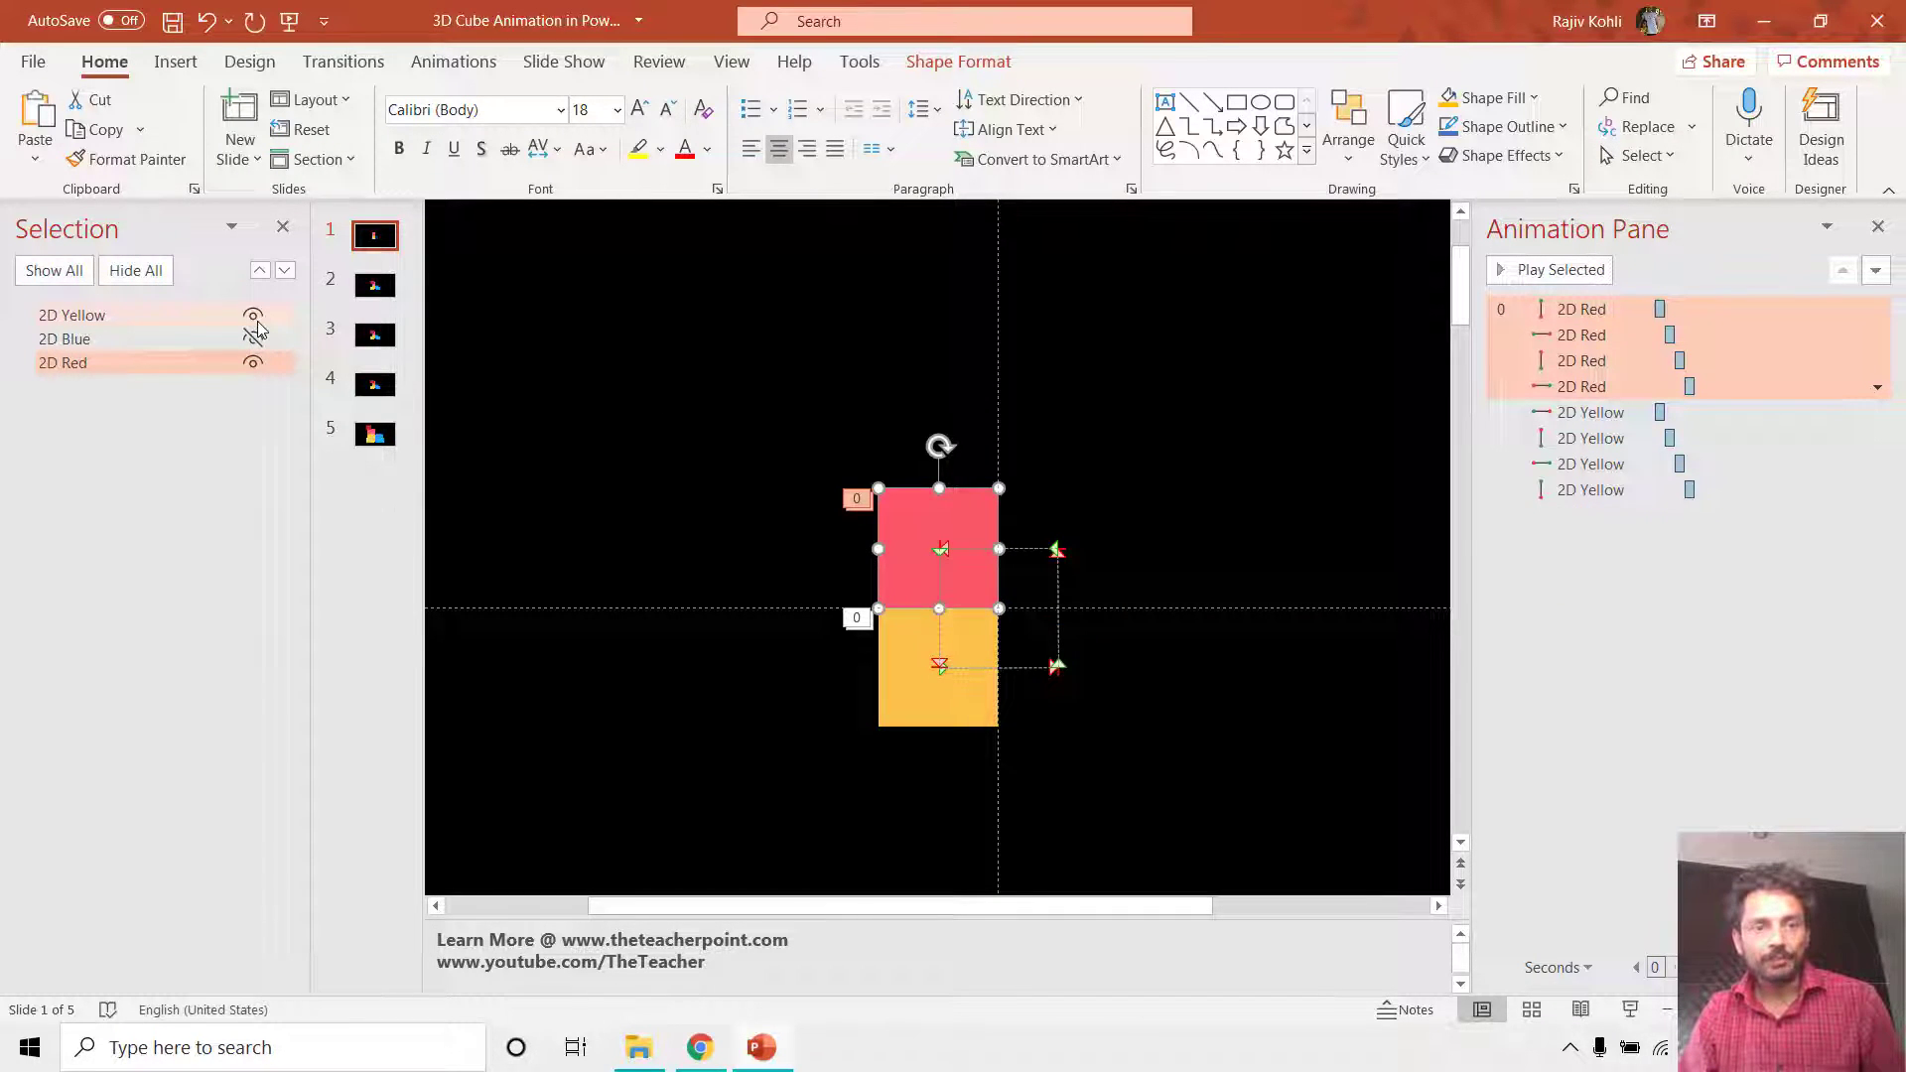
click(254, 318)
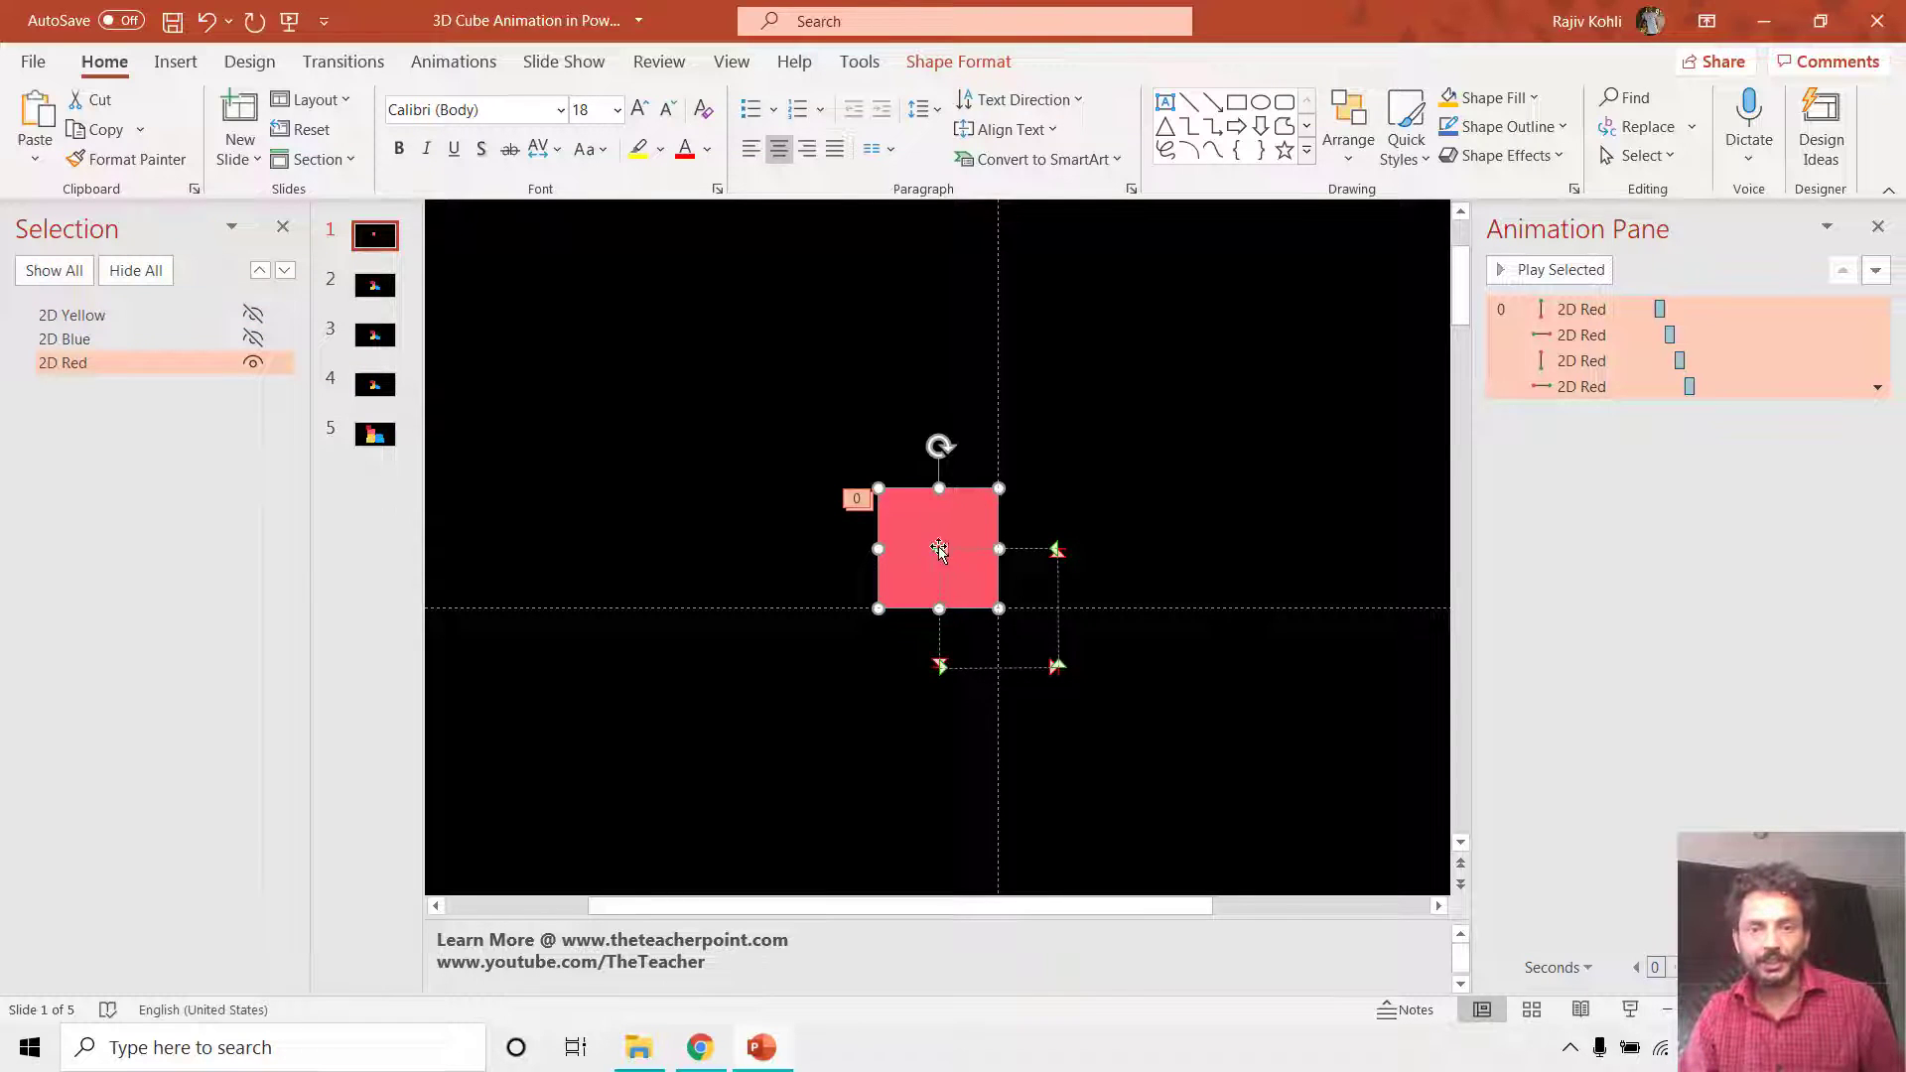
scroll(914, 529, down, 3)
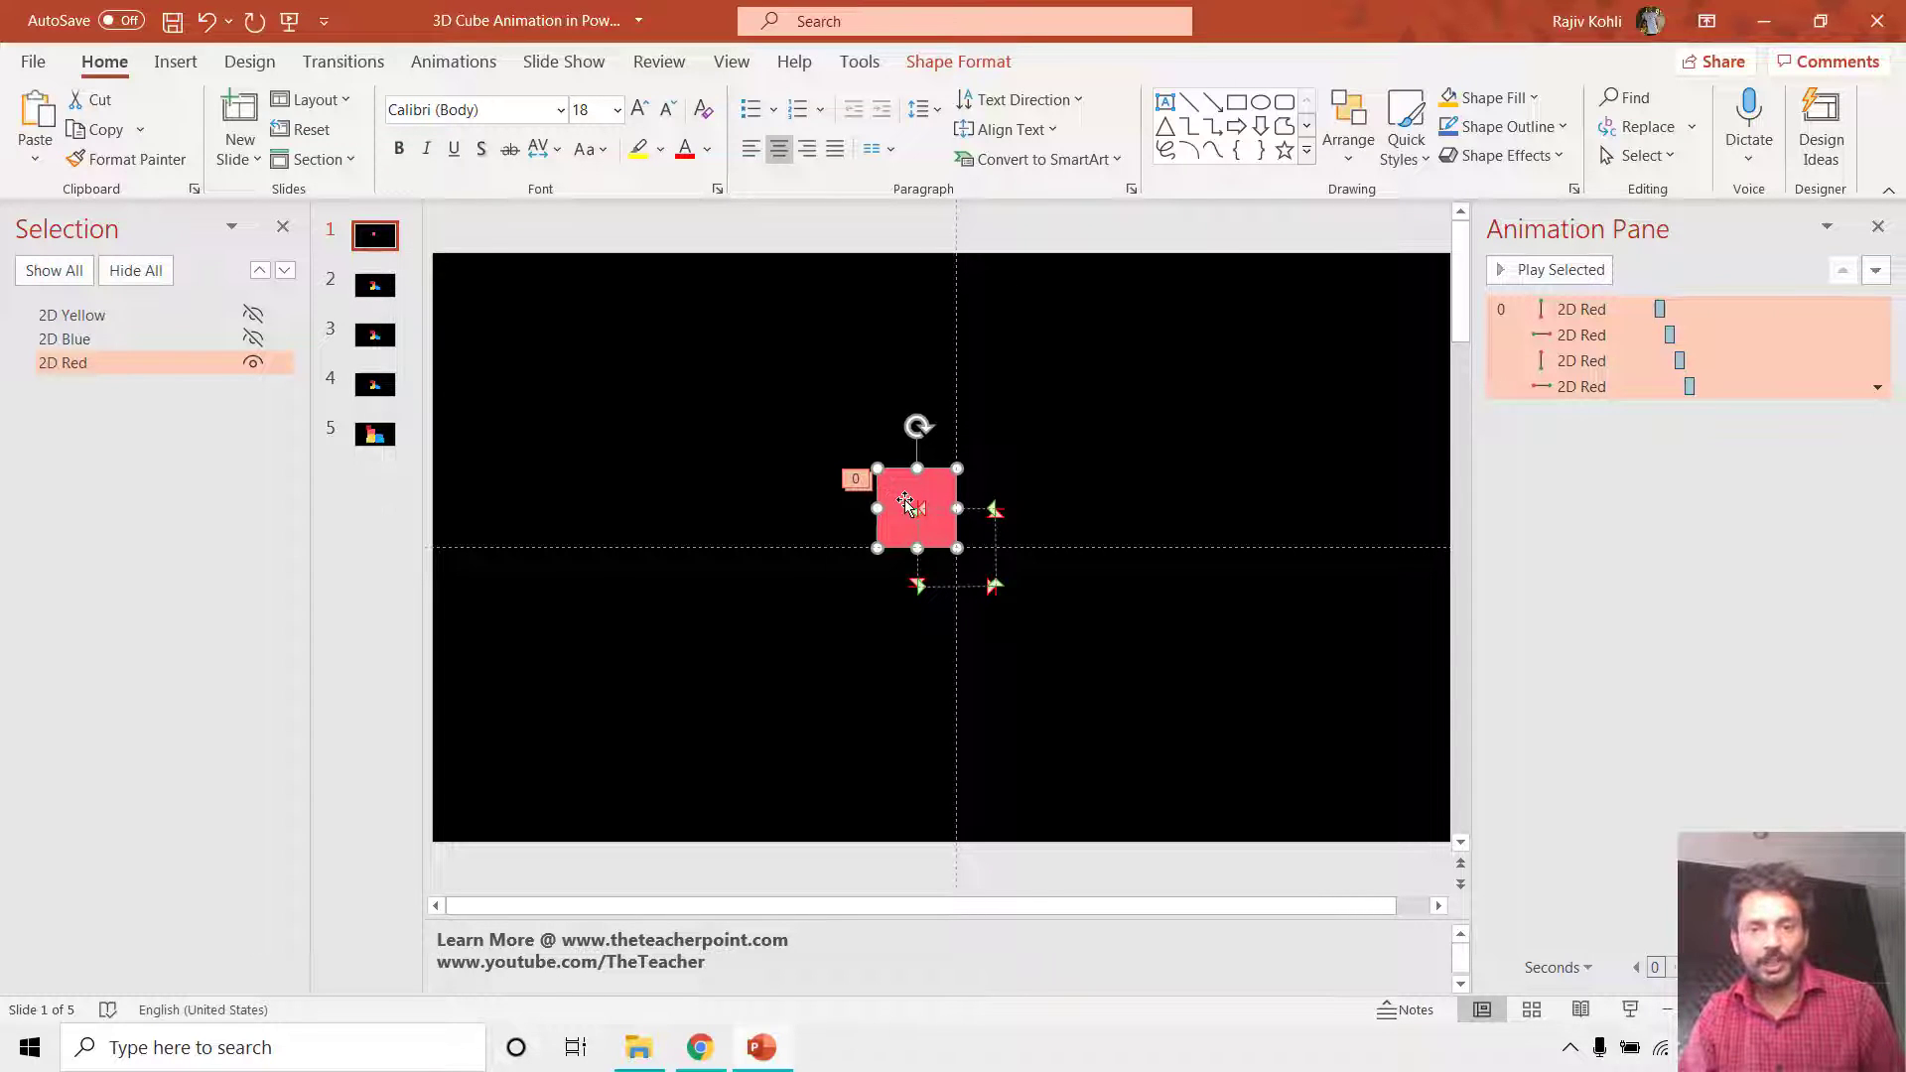
drag(903, 501, 705, 341)
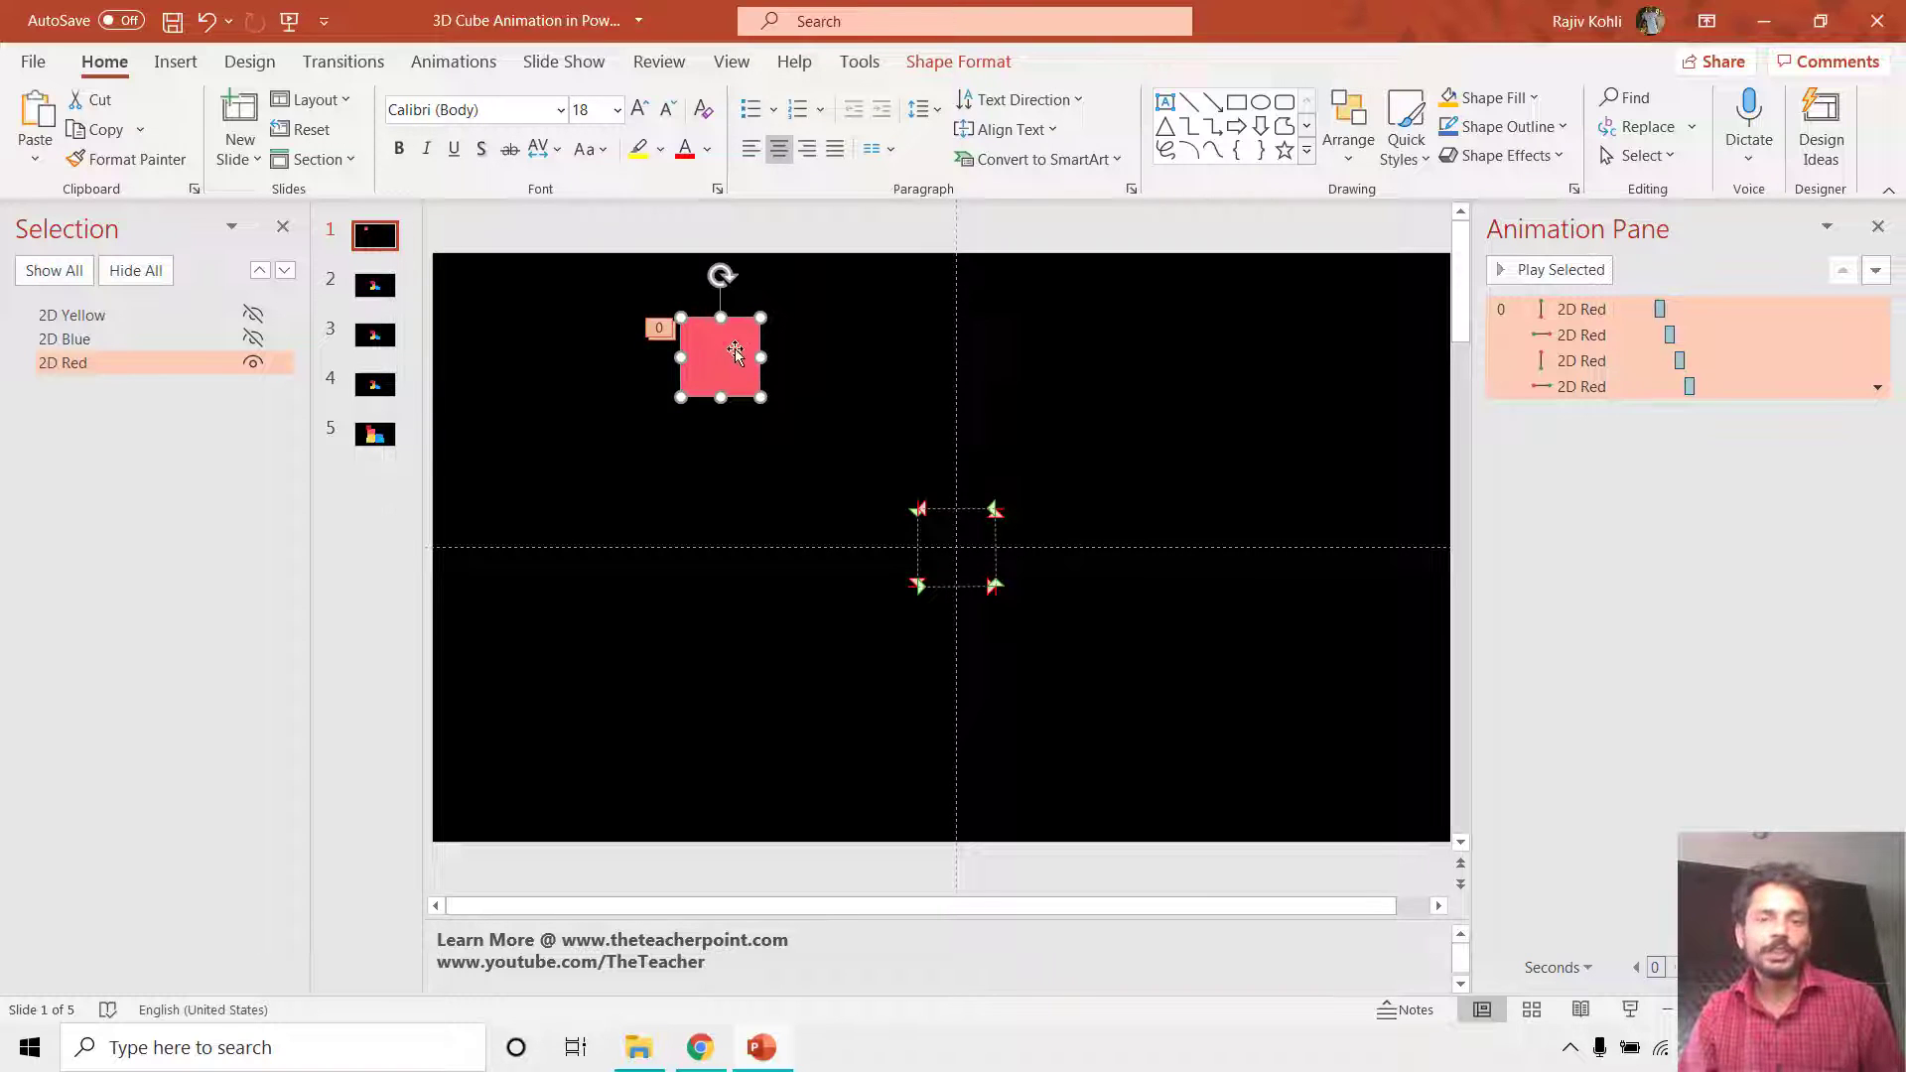
Check the motion path origin setting and drag the red square back to the slide centre.
click(453, 62)
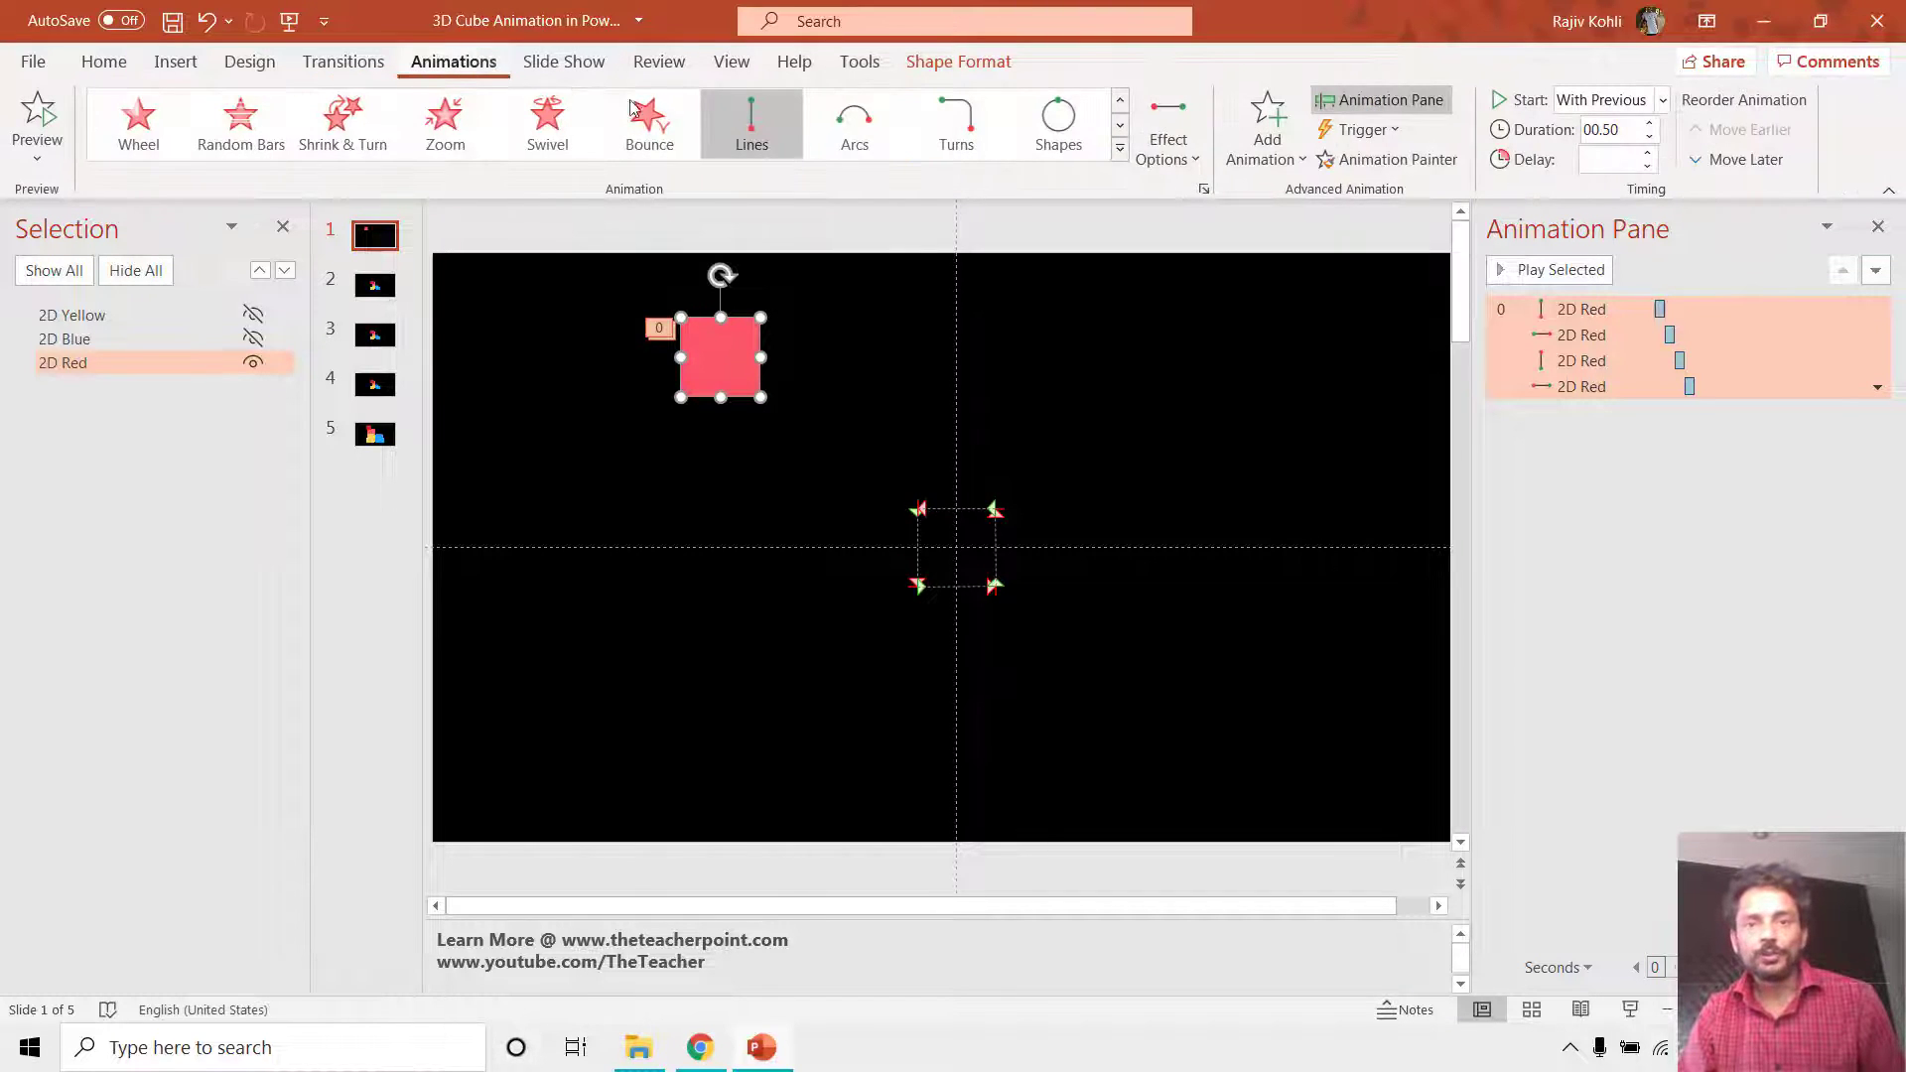
click(1187, 151)
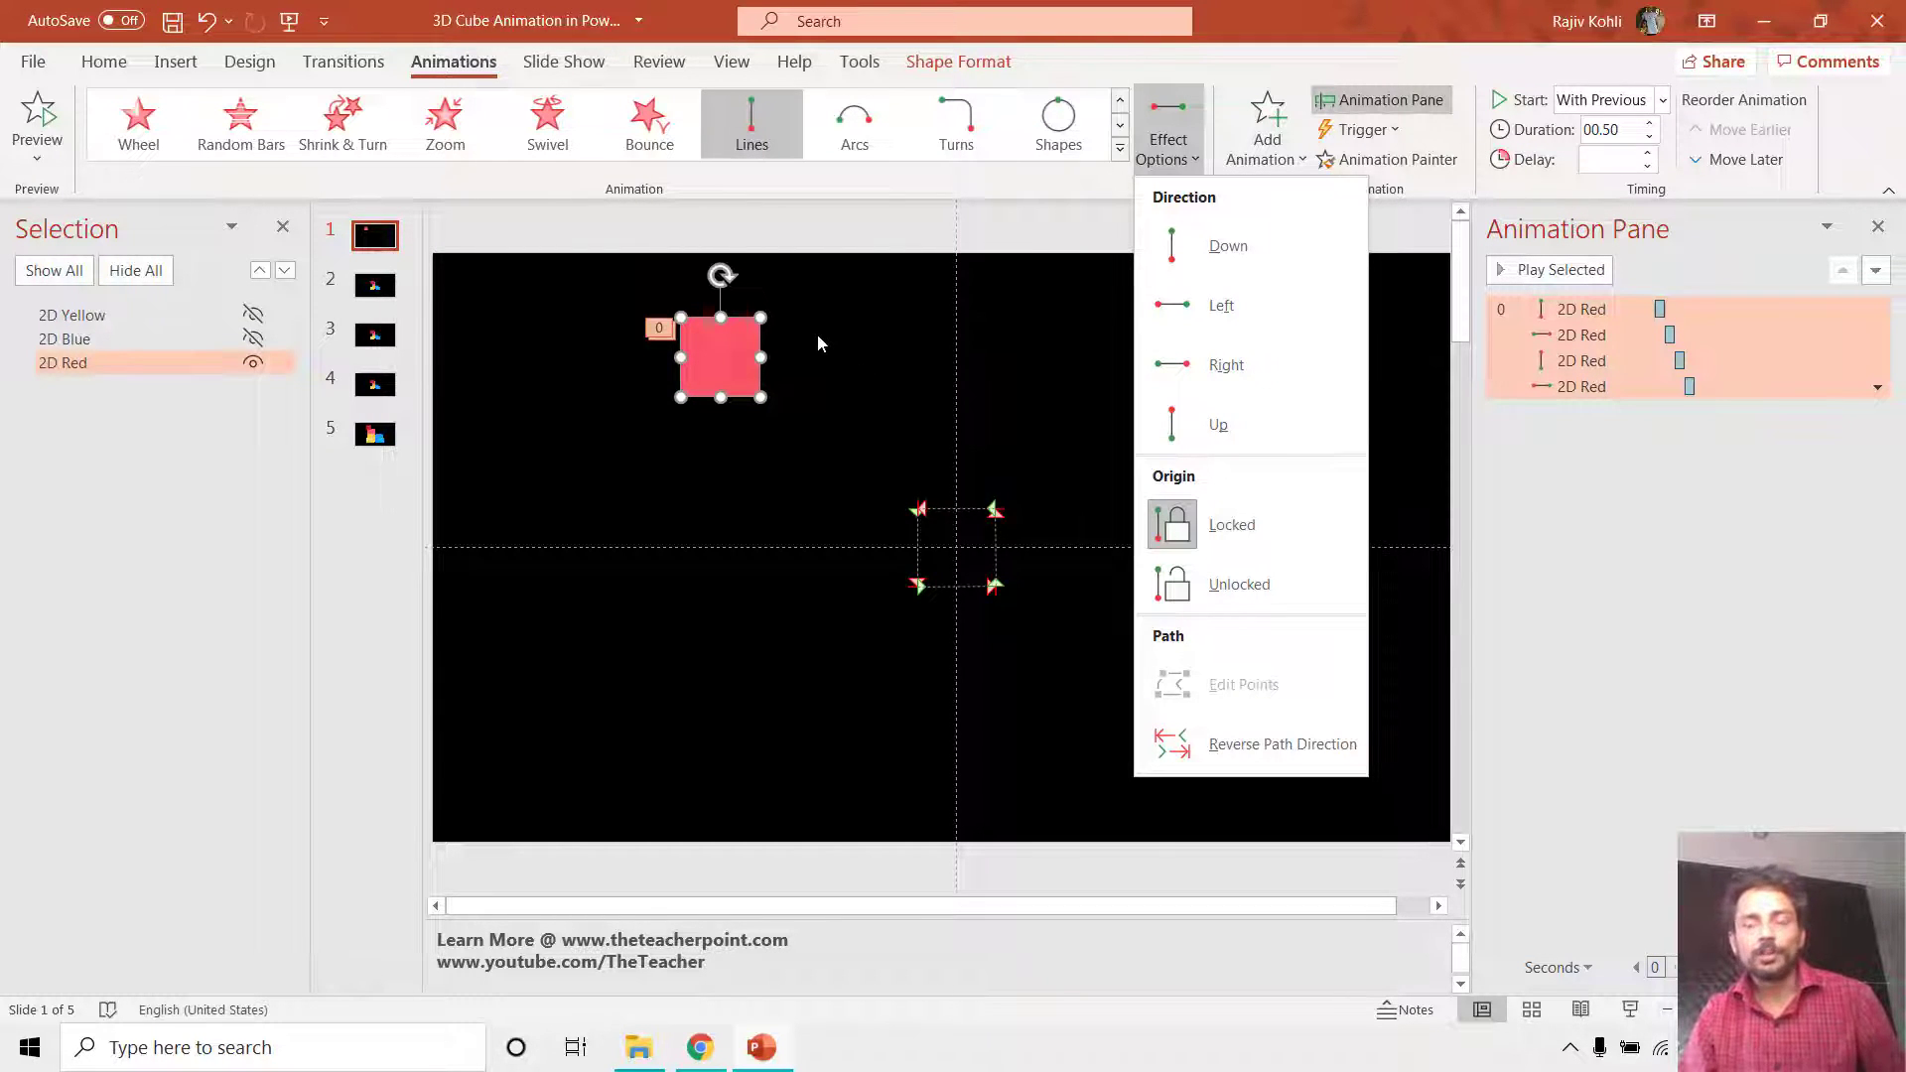
scroll(828, 323, down, 1)
click(854, 400)
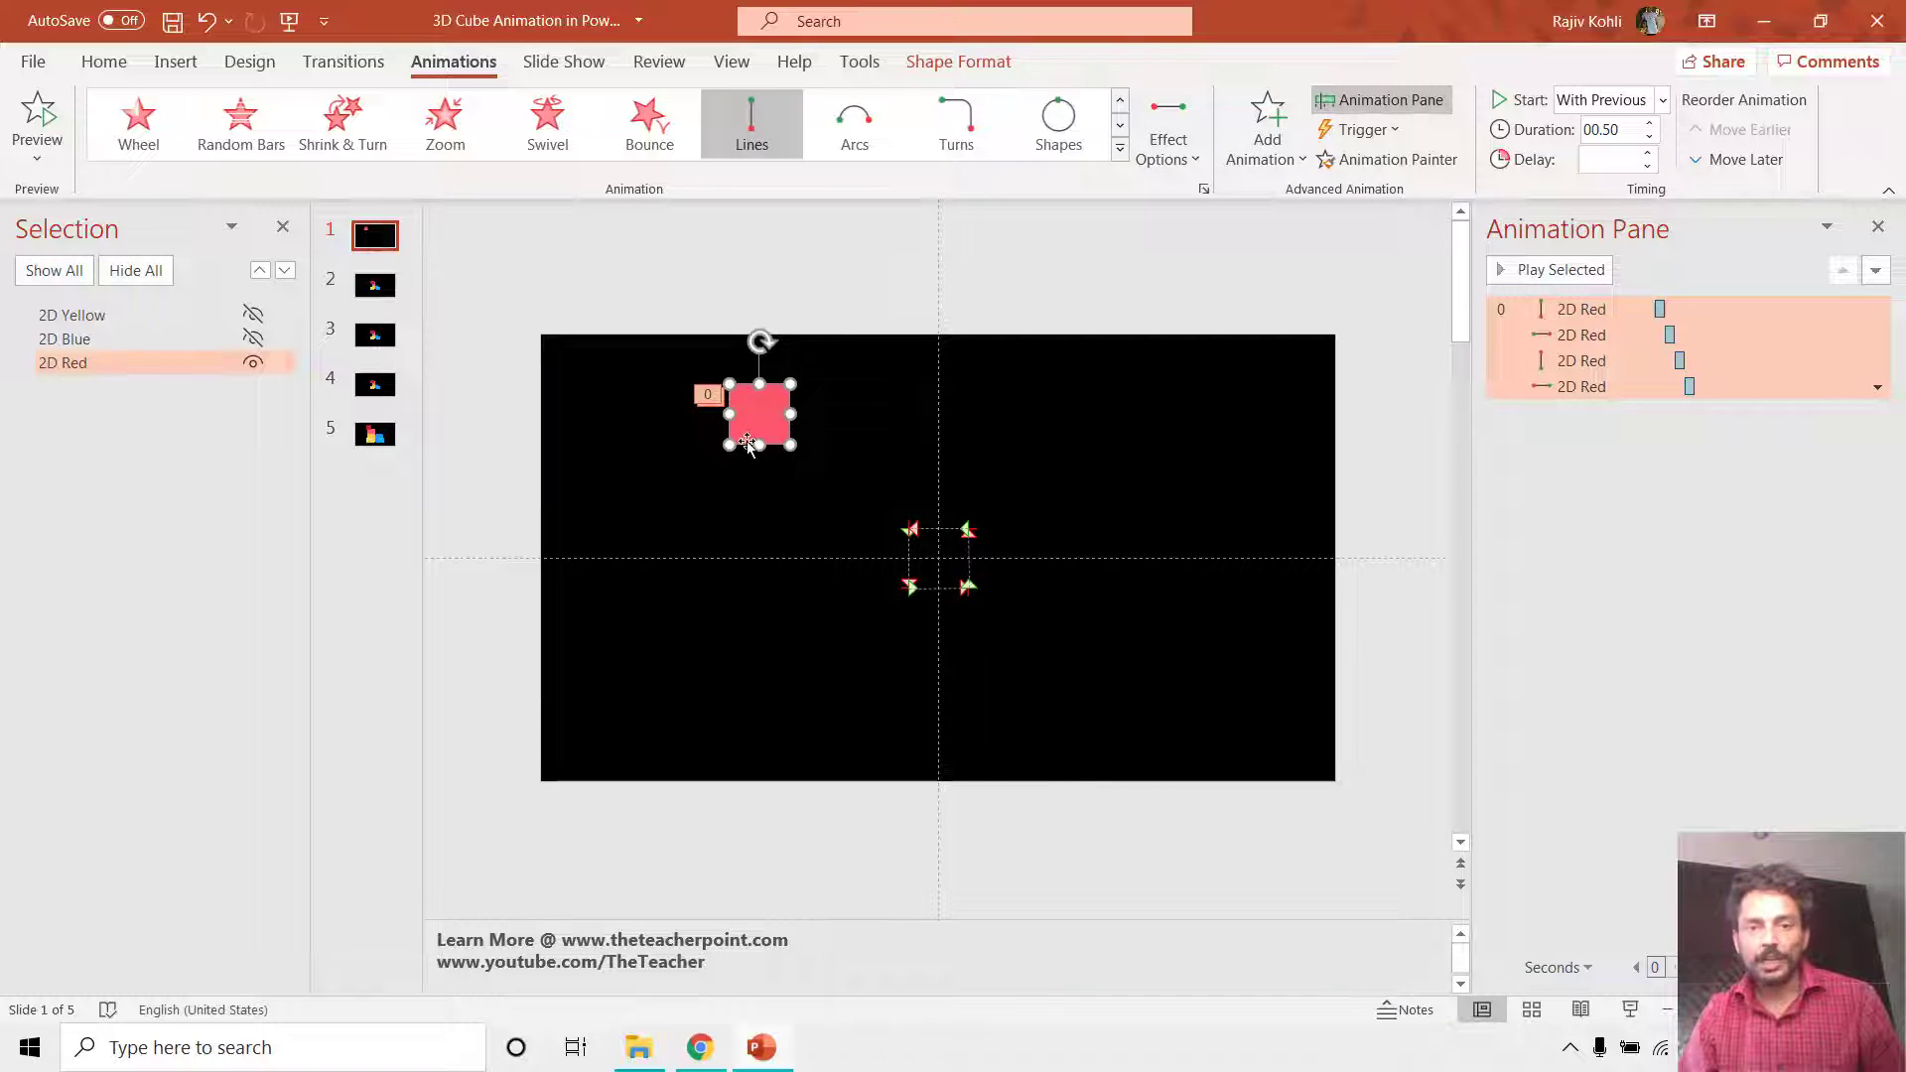
drag(754, 427, 903, 541)
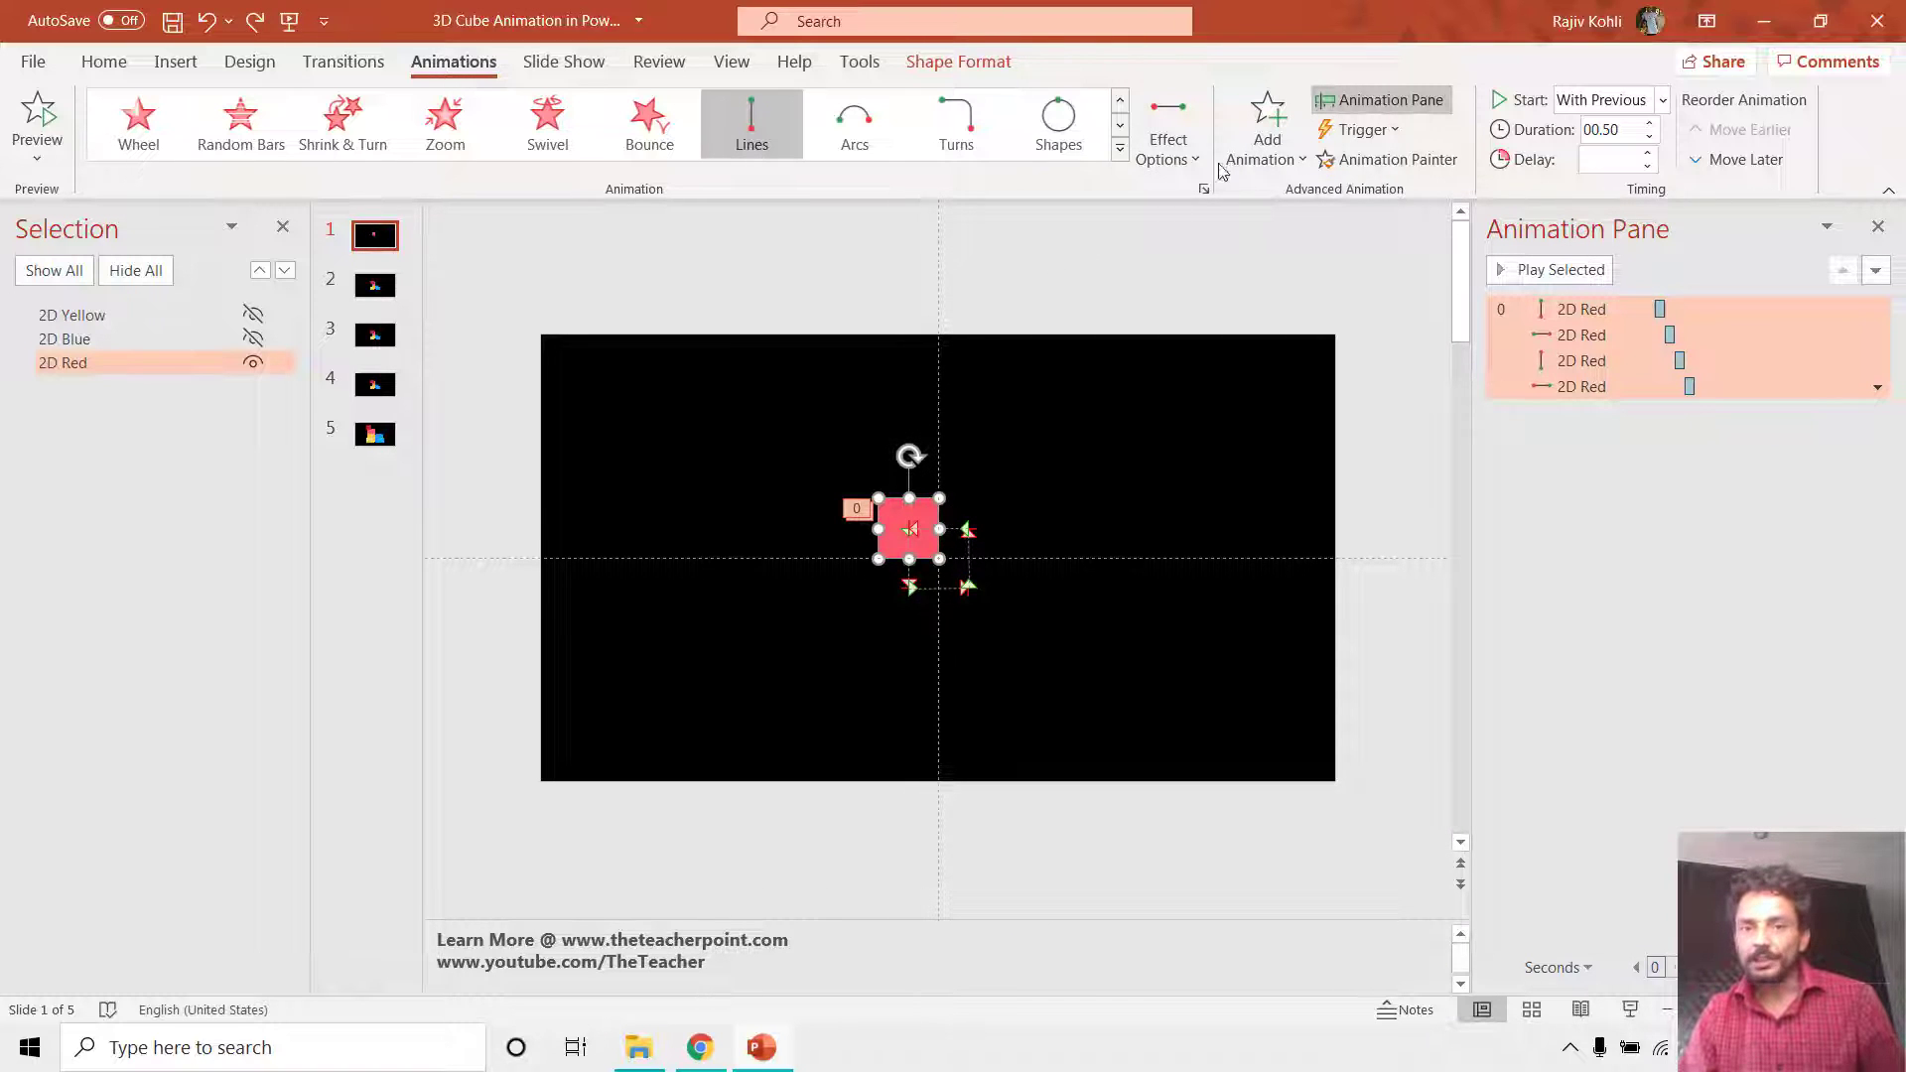
Select all four red animations and keep their path origin Locked.
click(1593, 399)
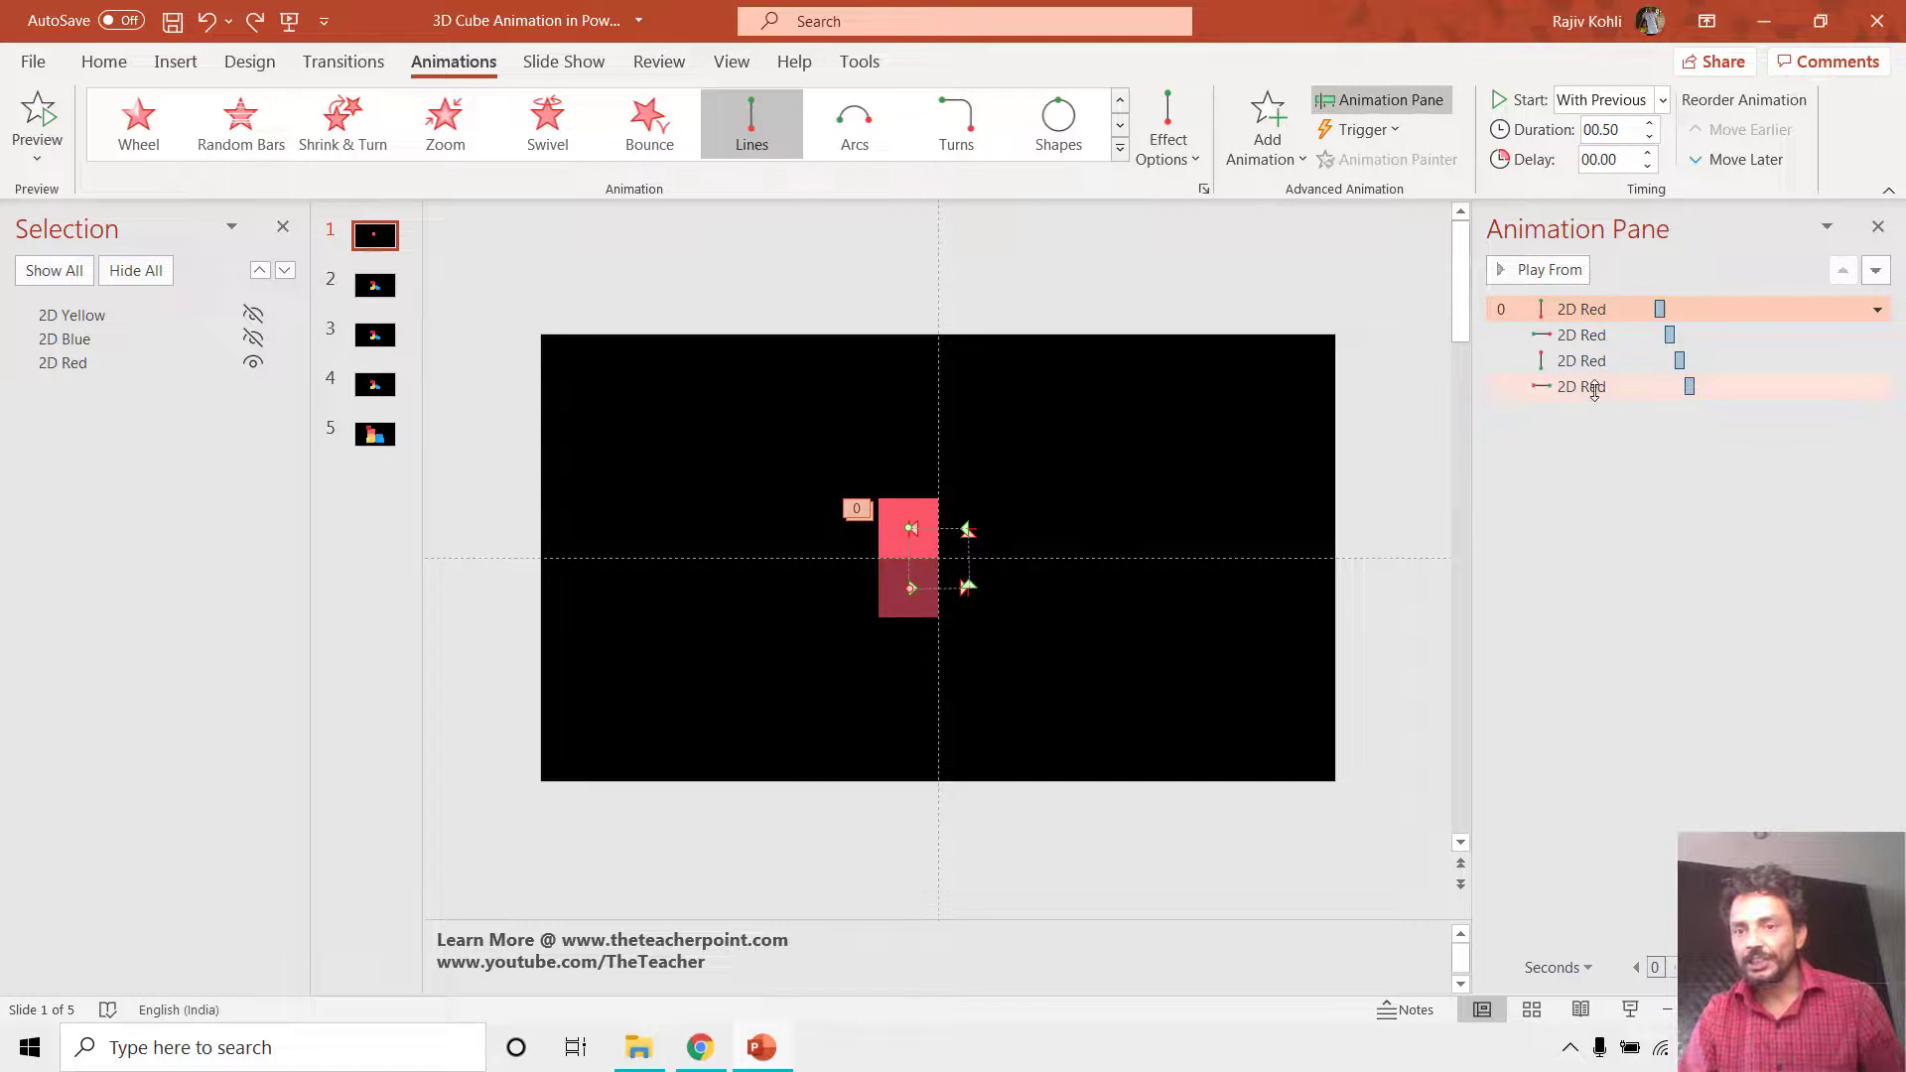
shift+click(1594, 391)
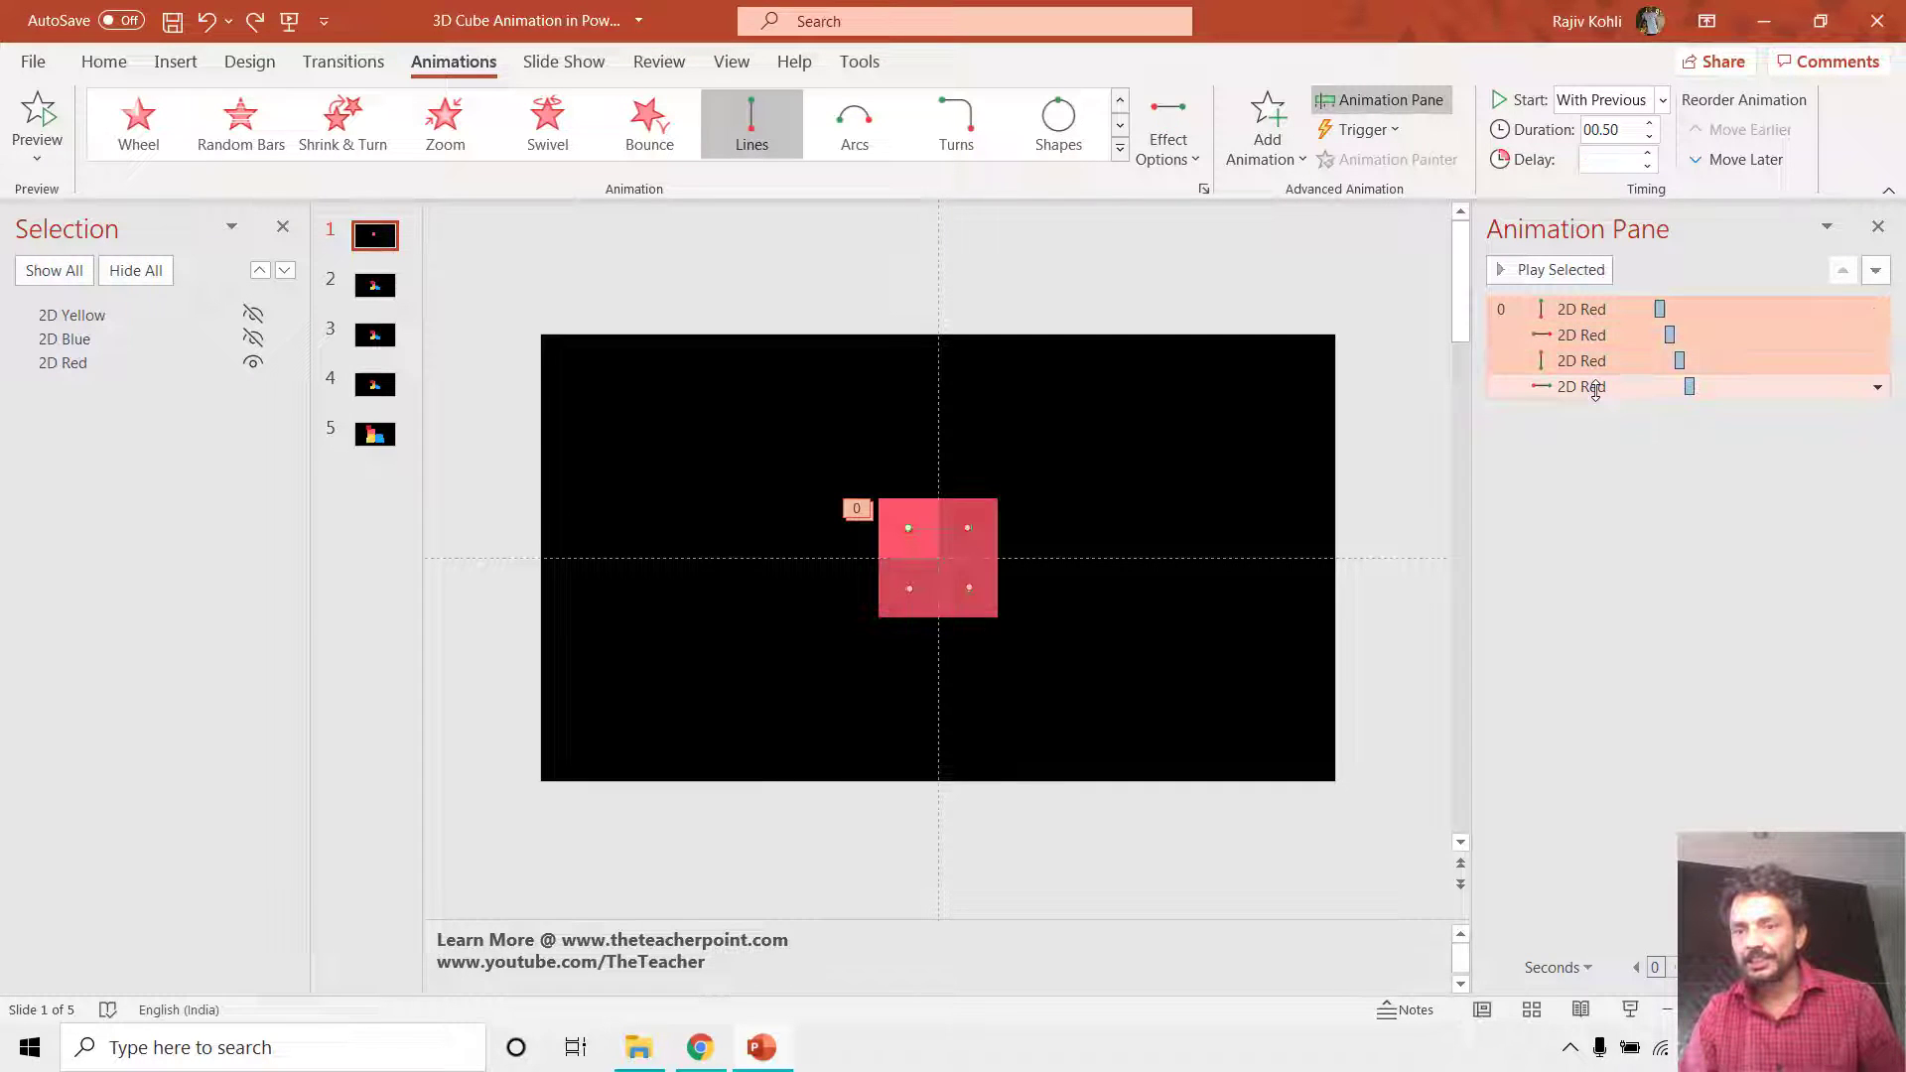
click(1169, 144)
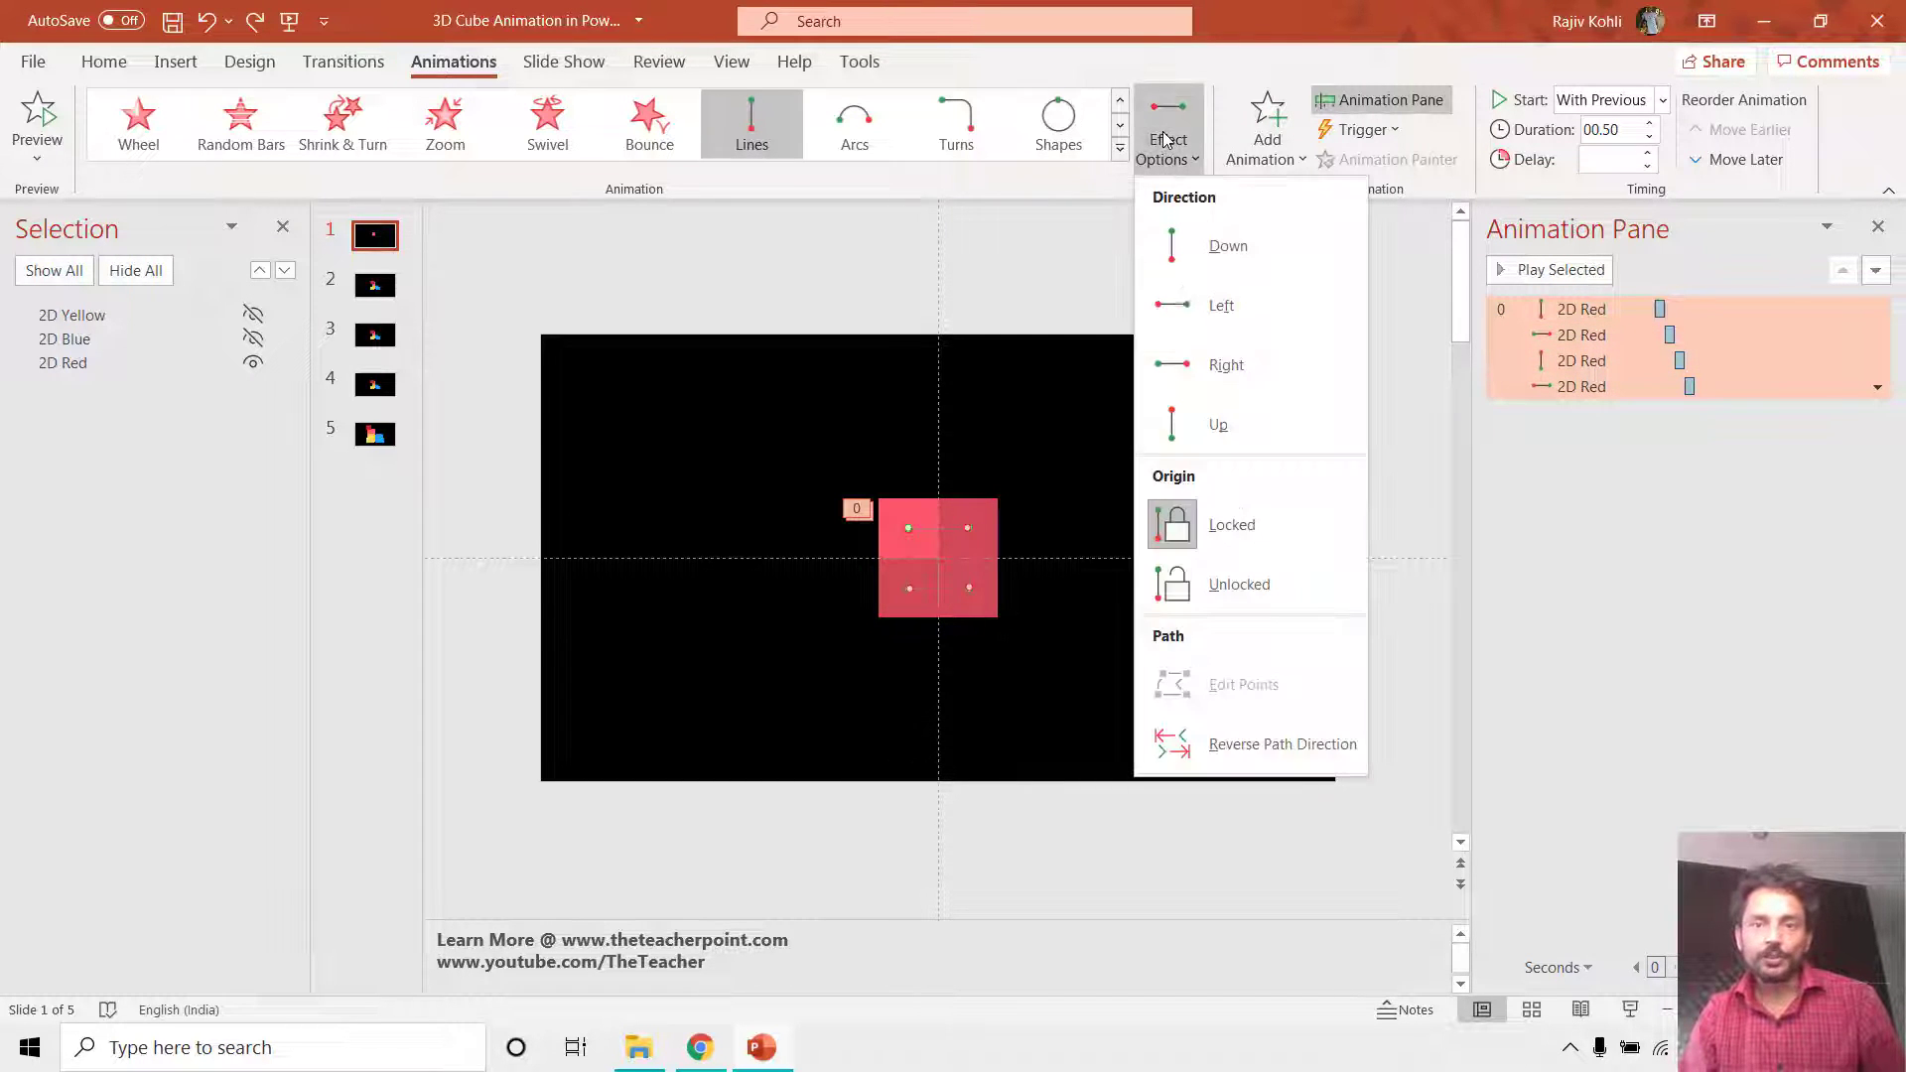
click(1211, 526)
Confirm Path: Locked in the second animation's Effect Options dialog and preview it.
click(1697, 340)
right_click(1697, 339)
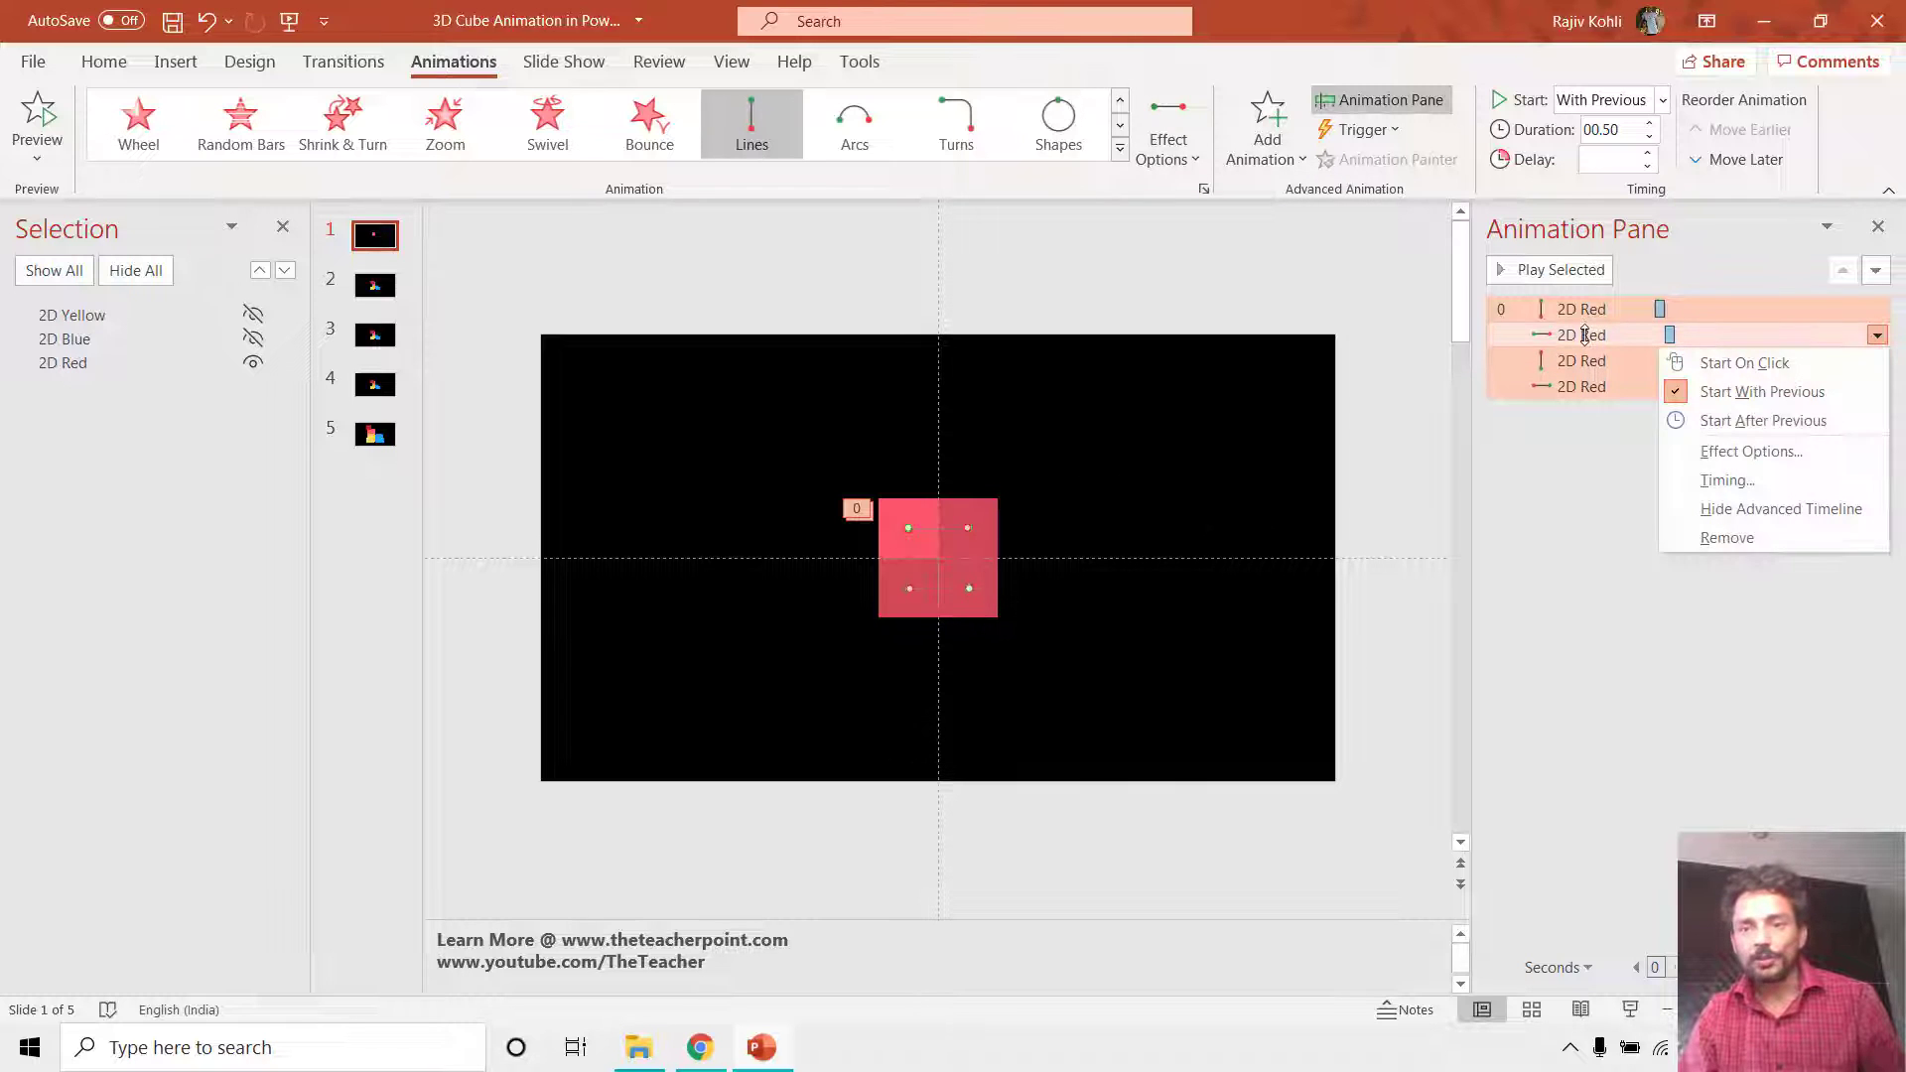
click(1751, 452)
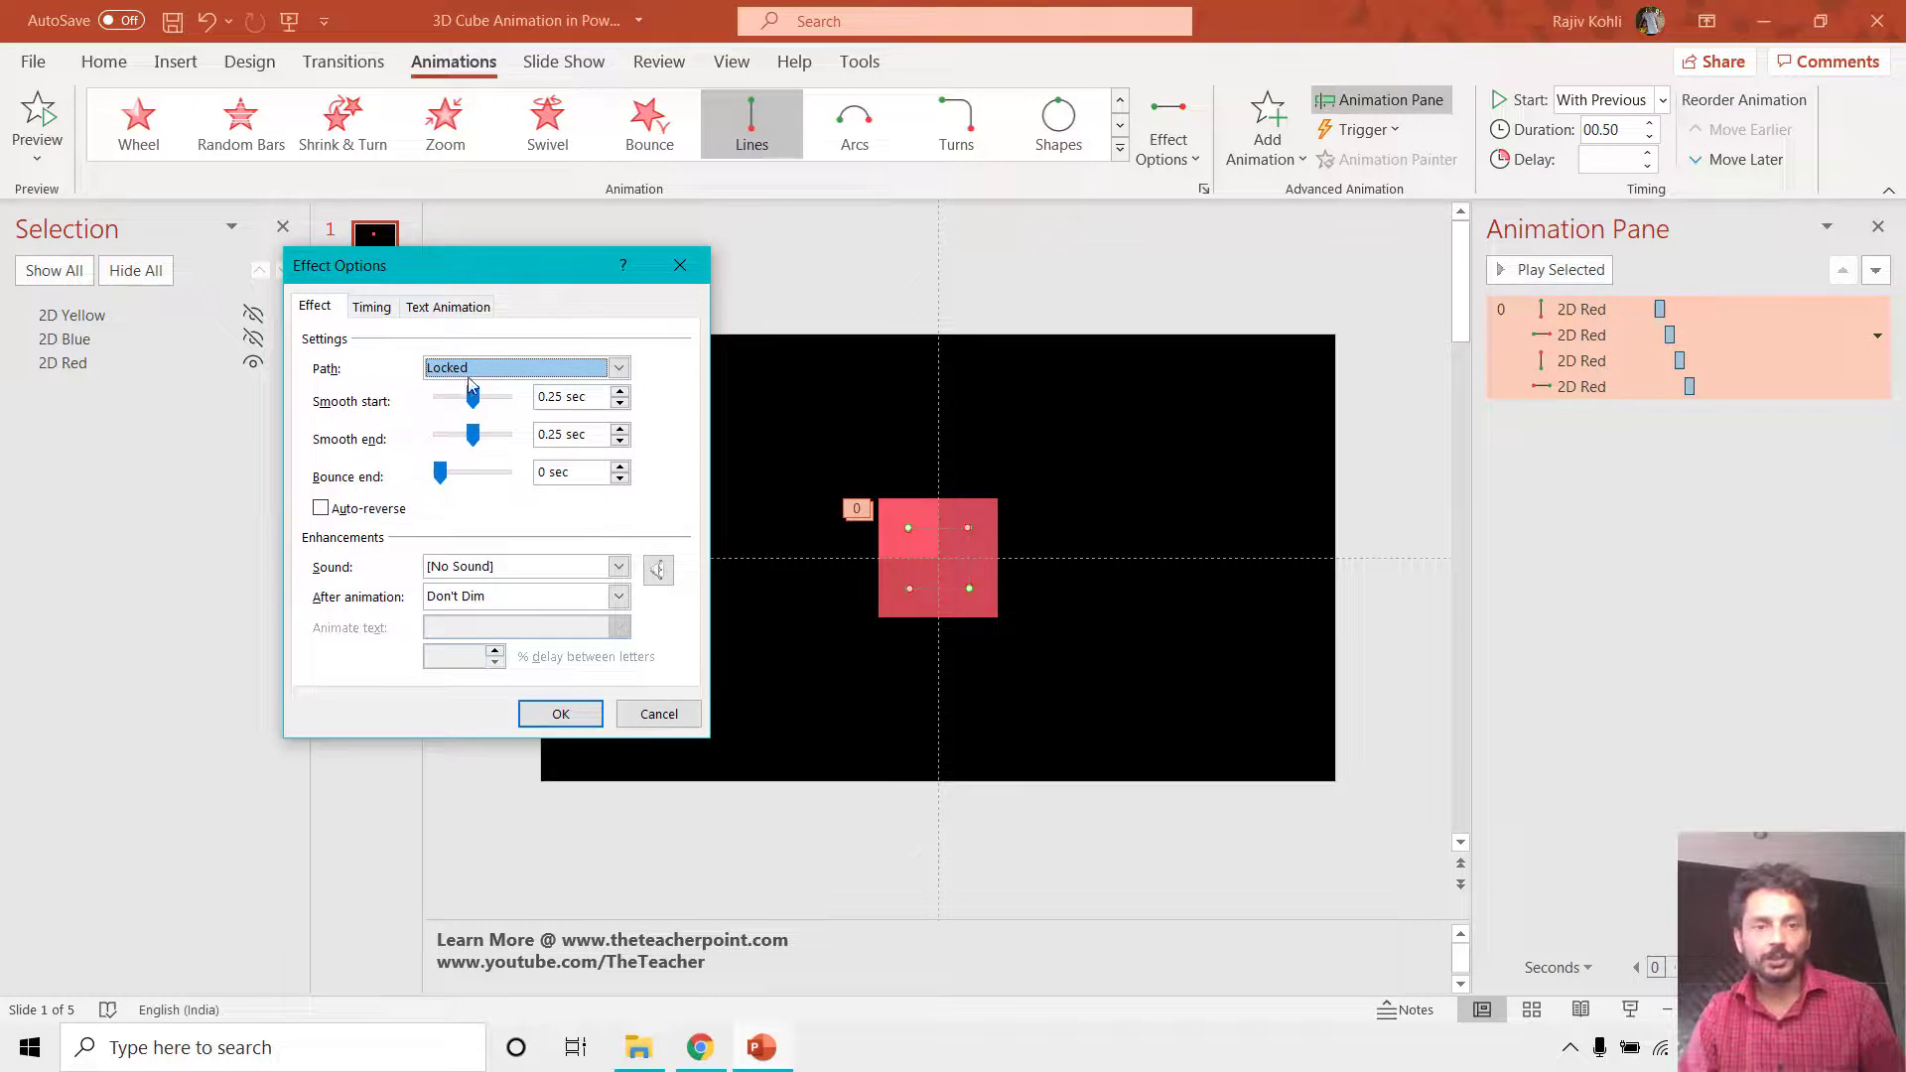
click(516, 373)
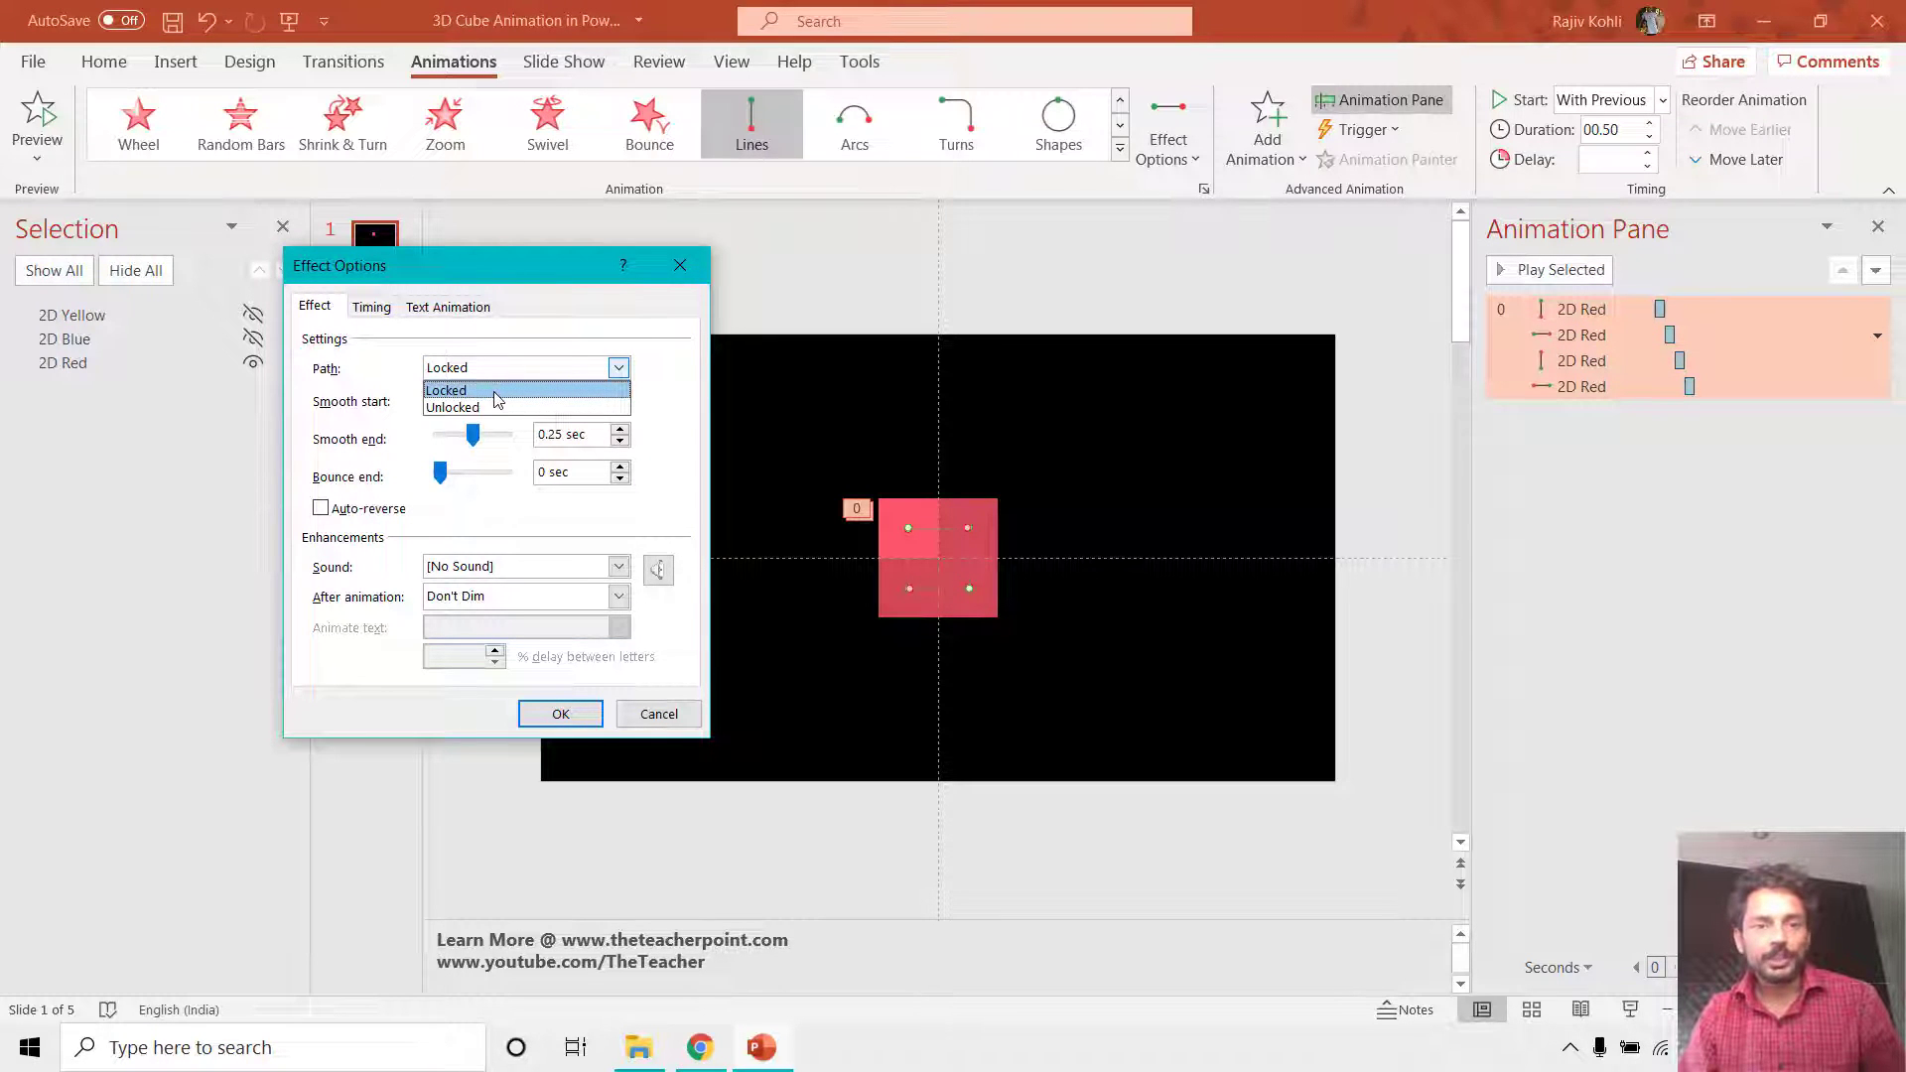
click(496, 391)
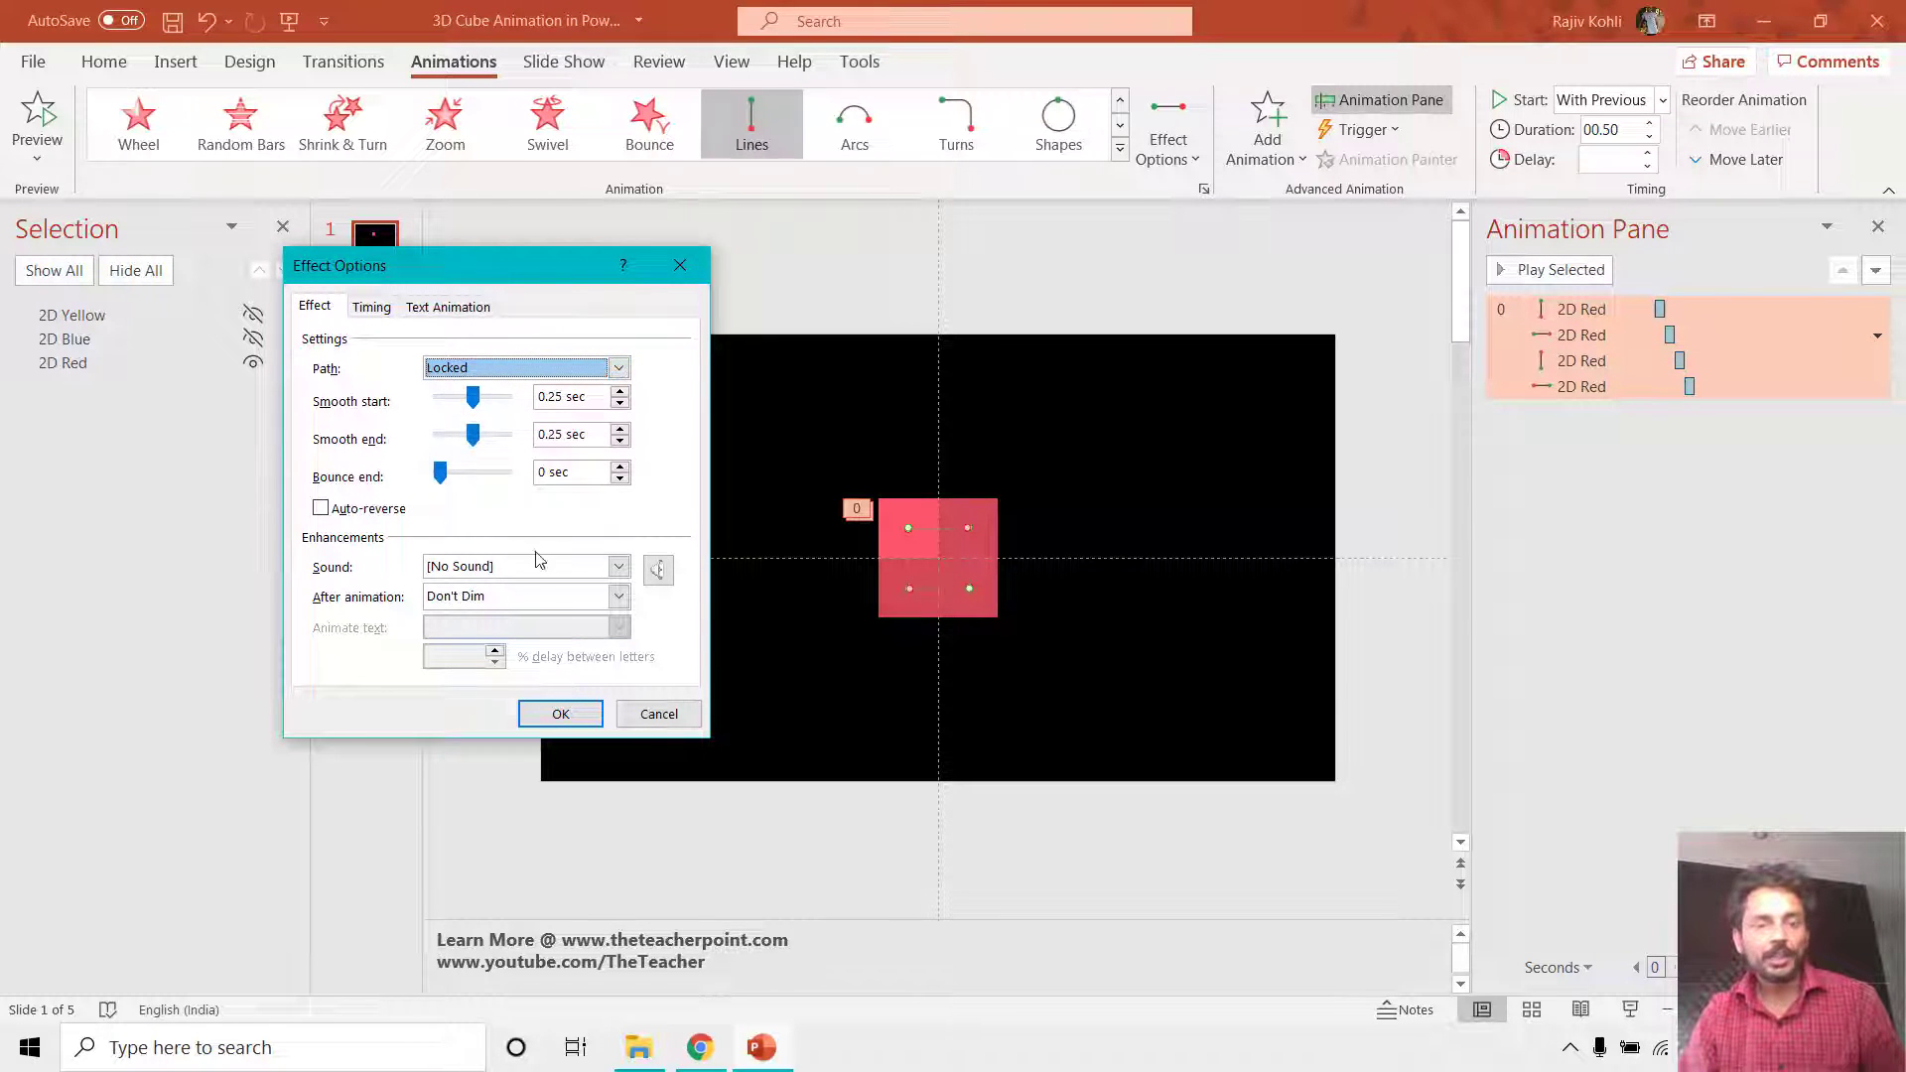
click(556, 713)
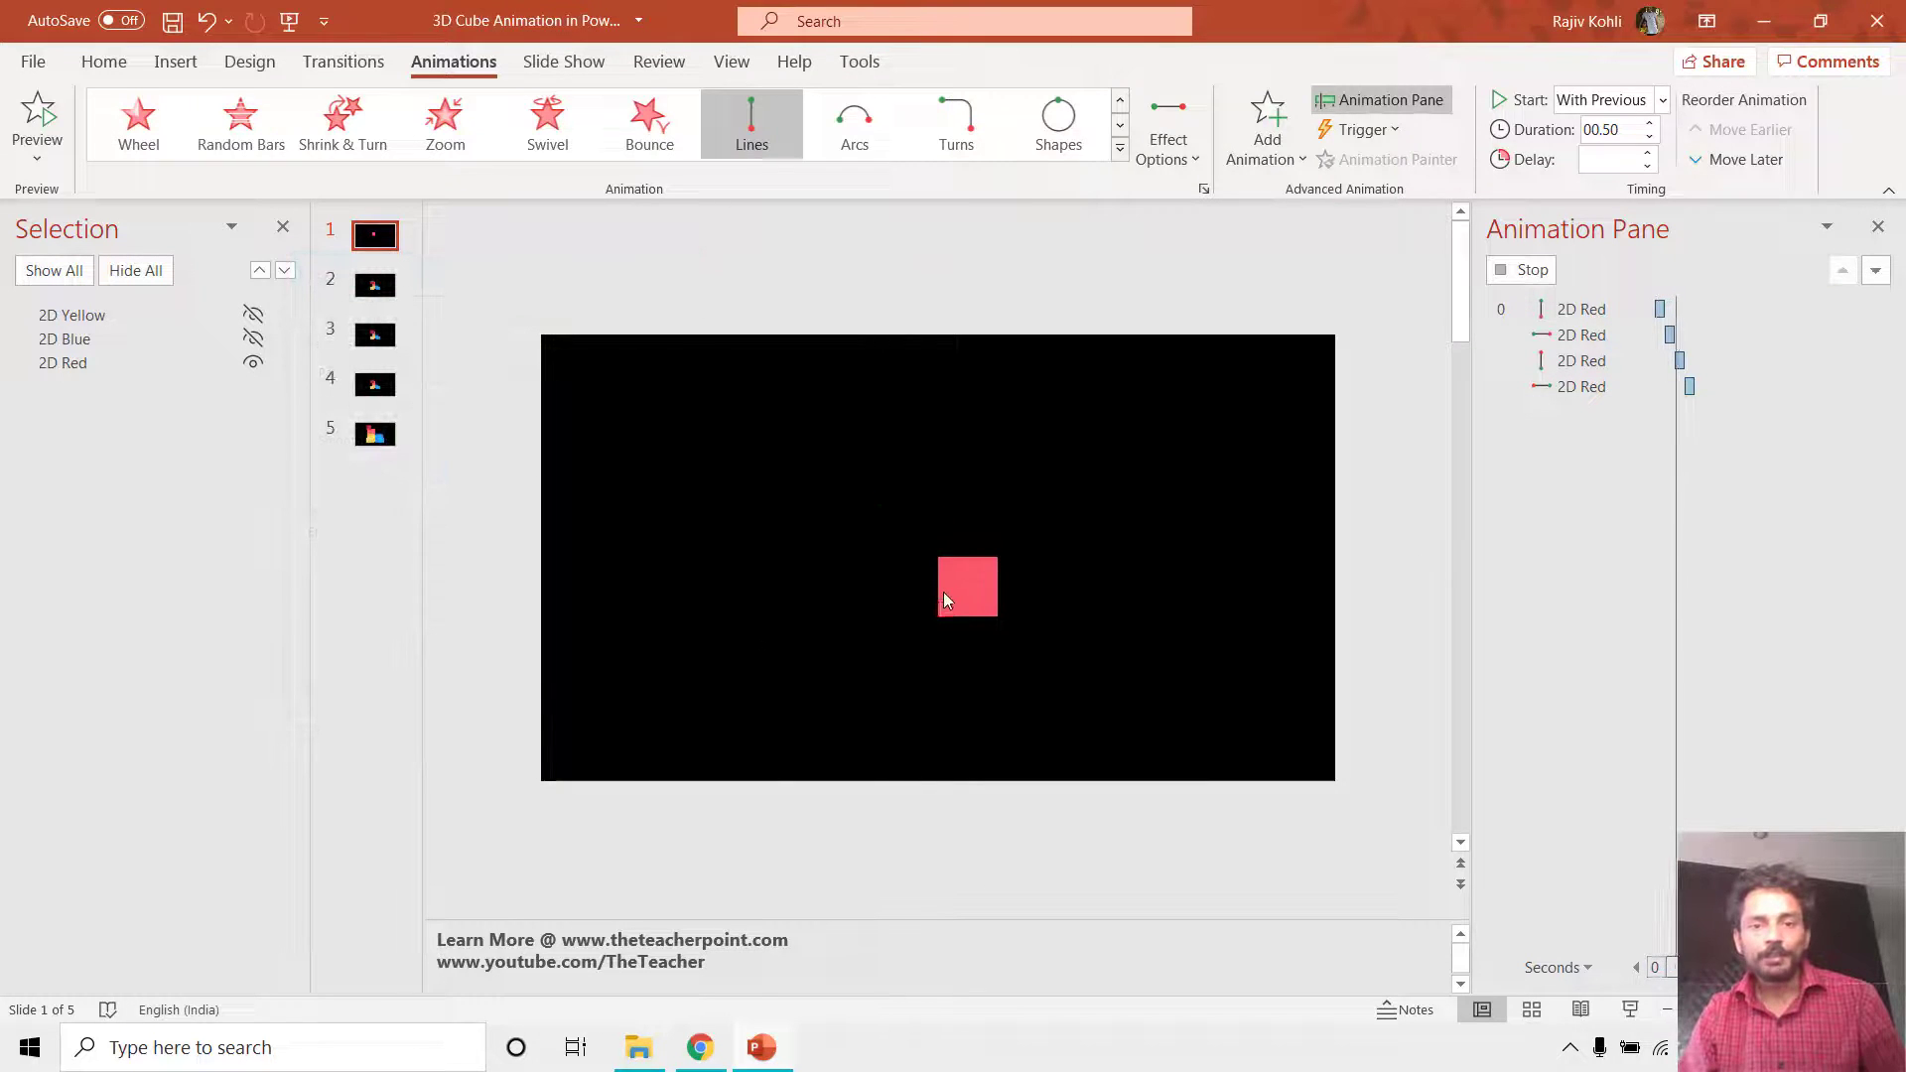
click(943, 592)
Move the red square upper-left and then above the slide, and select its first motion path.
click(903, 513)
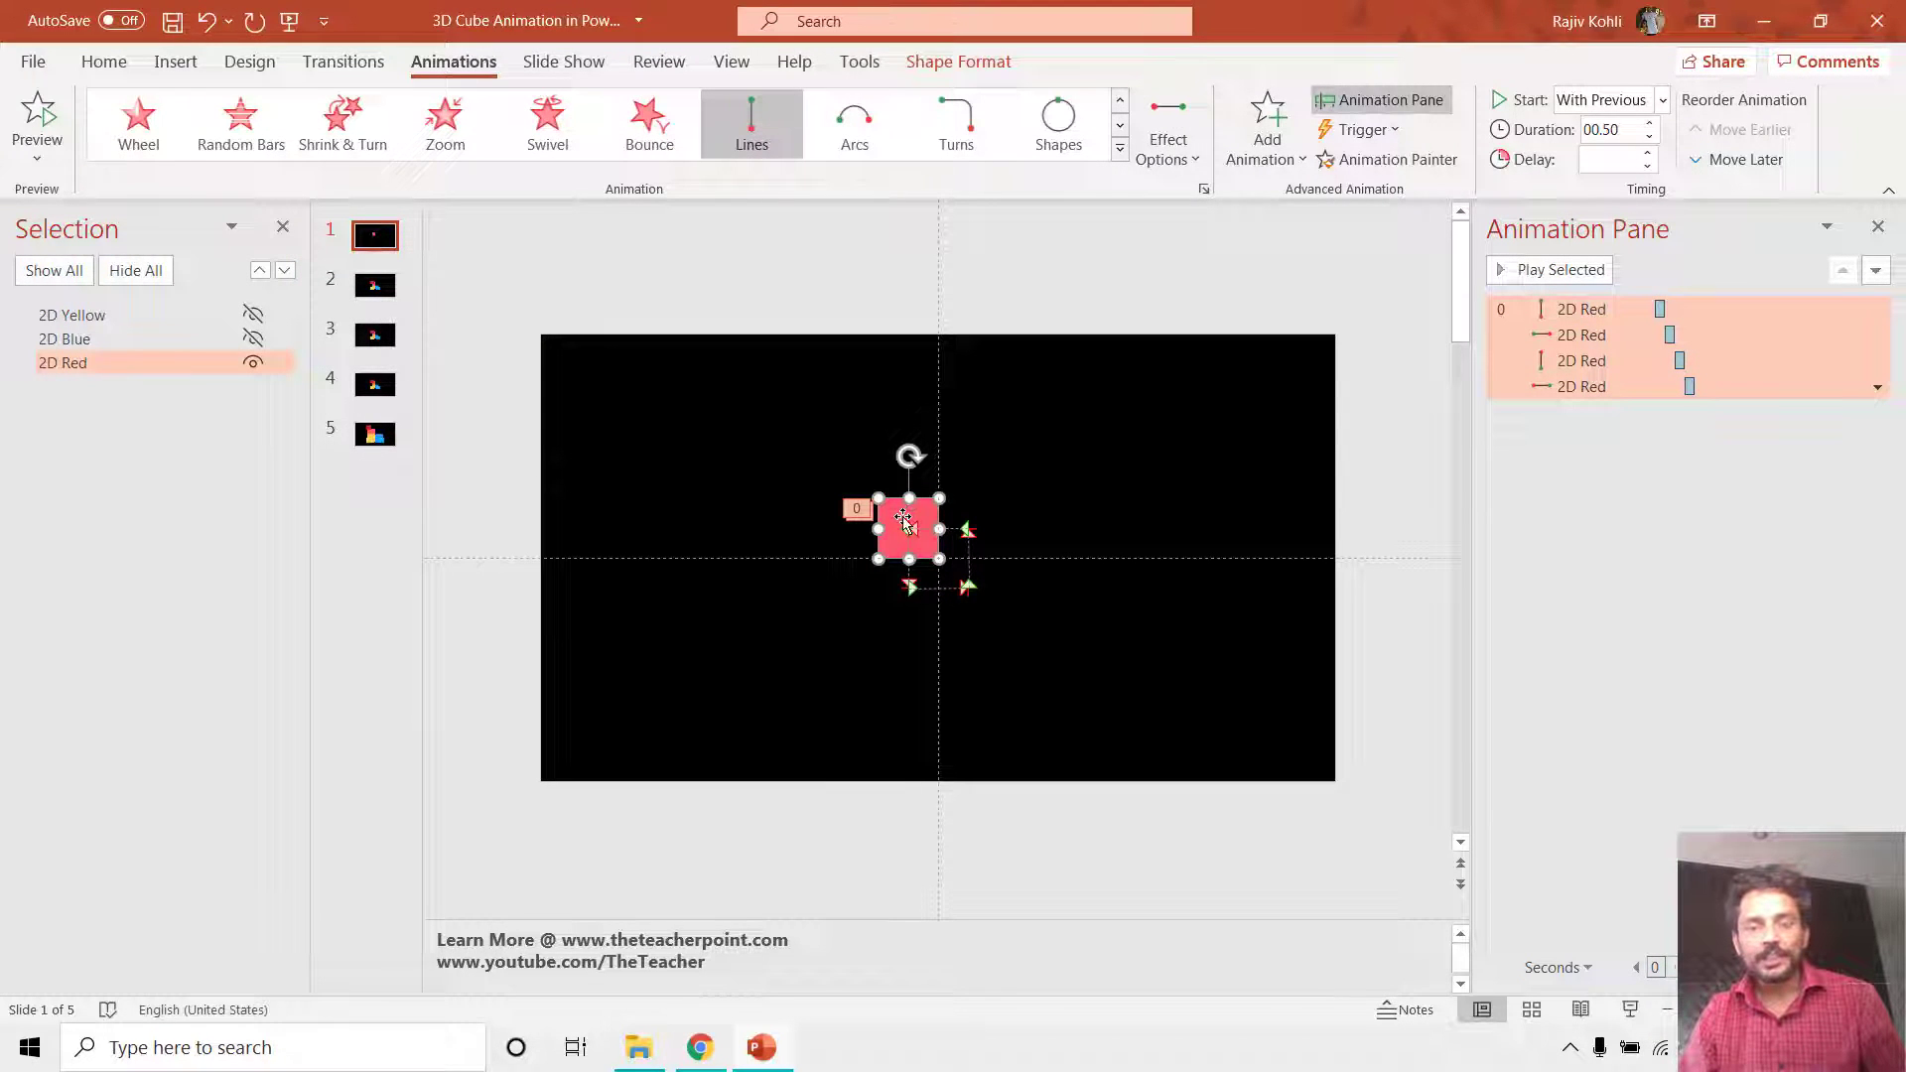
drag(901, 511, 682, 387)
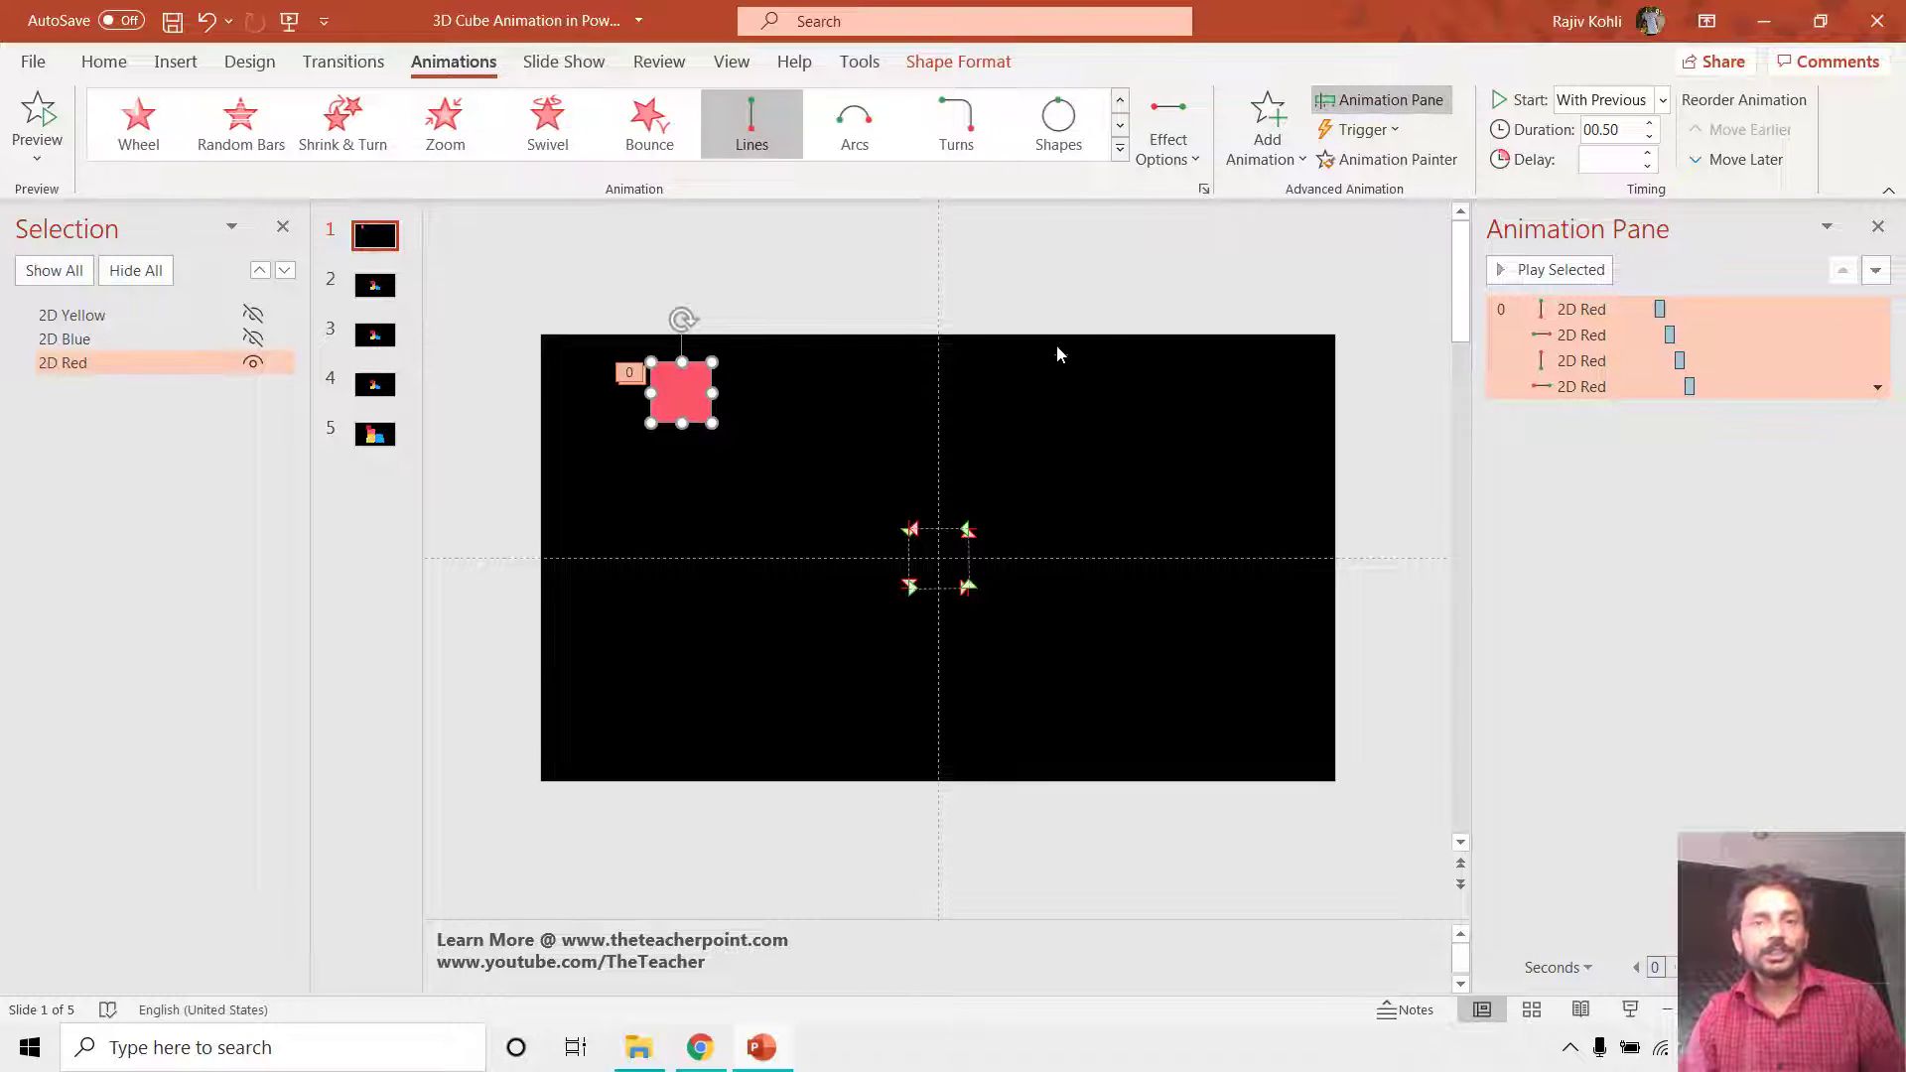
click(1168, 139)
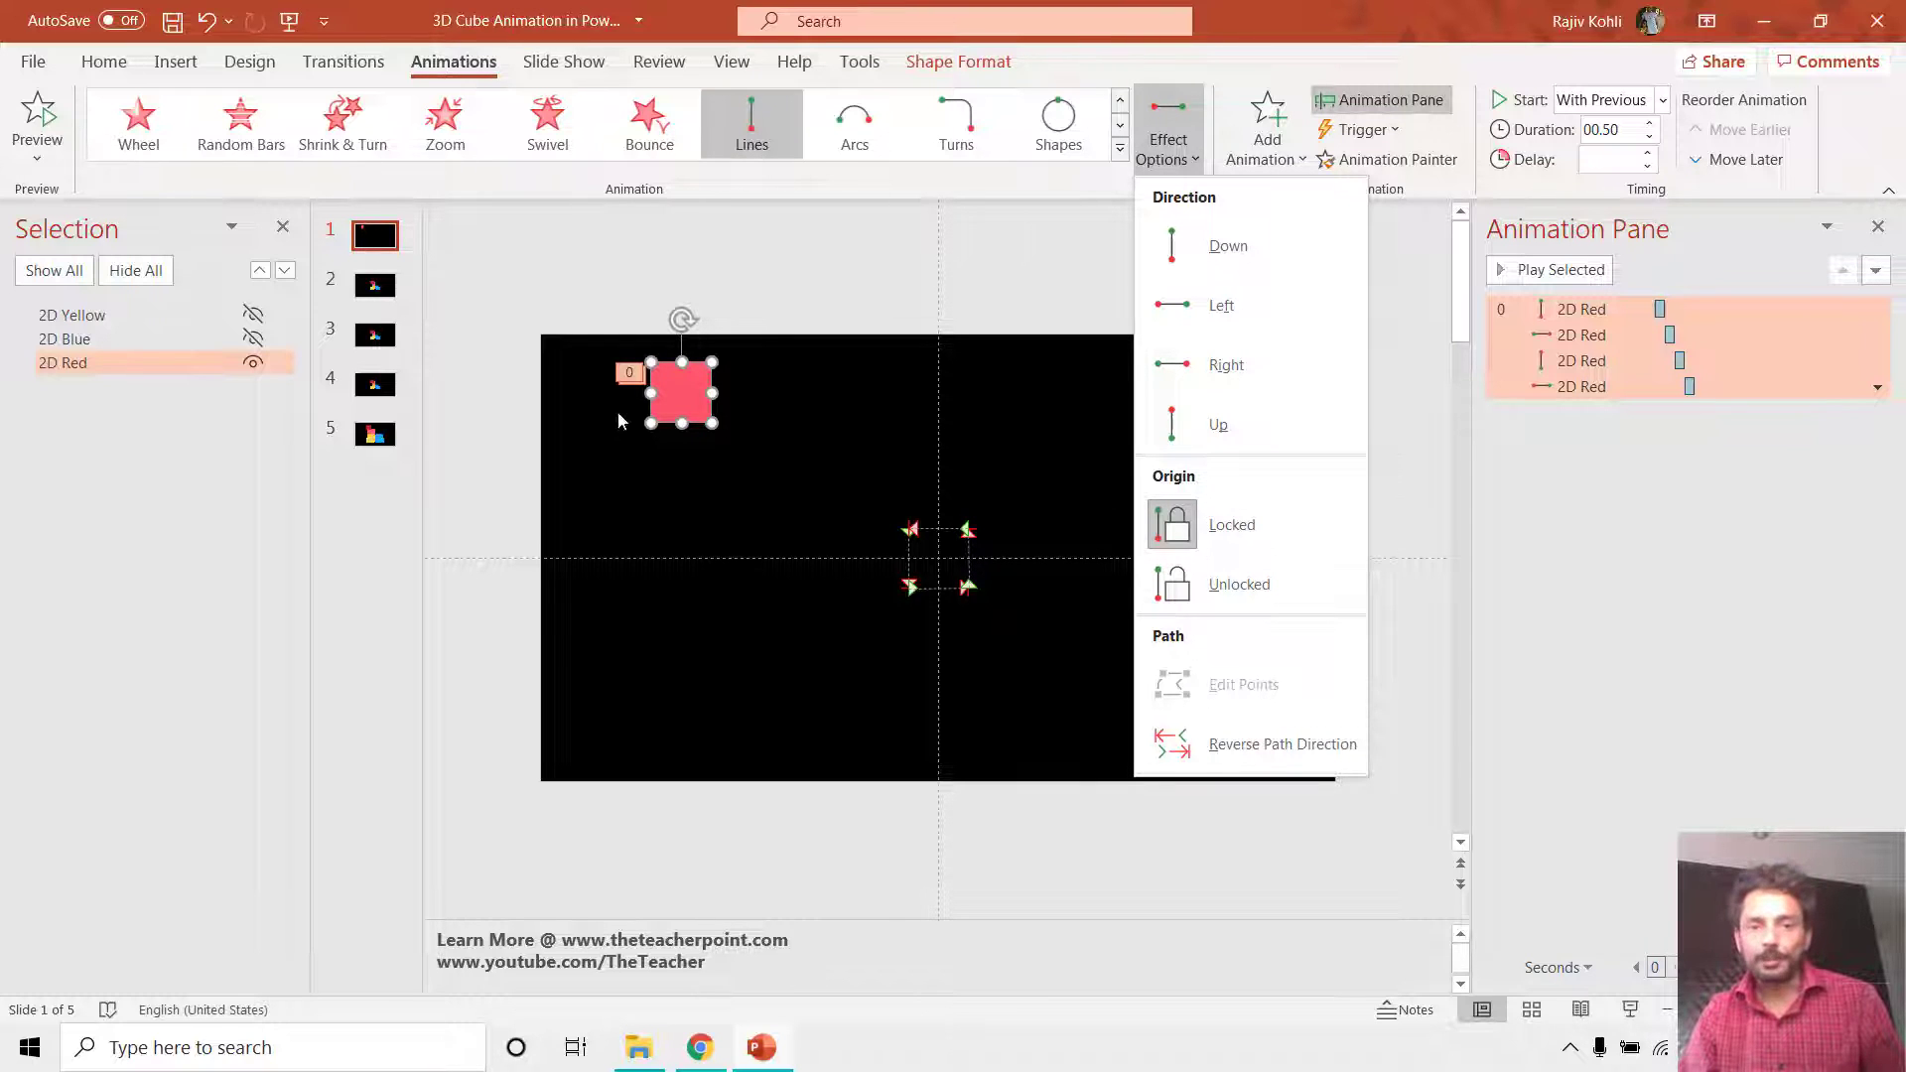
click(671, 391)
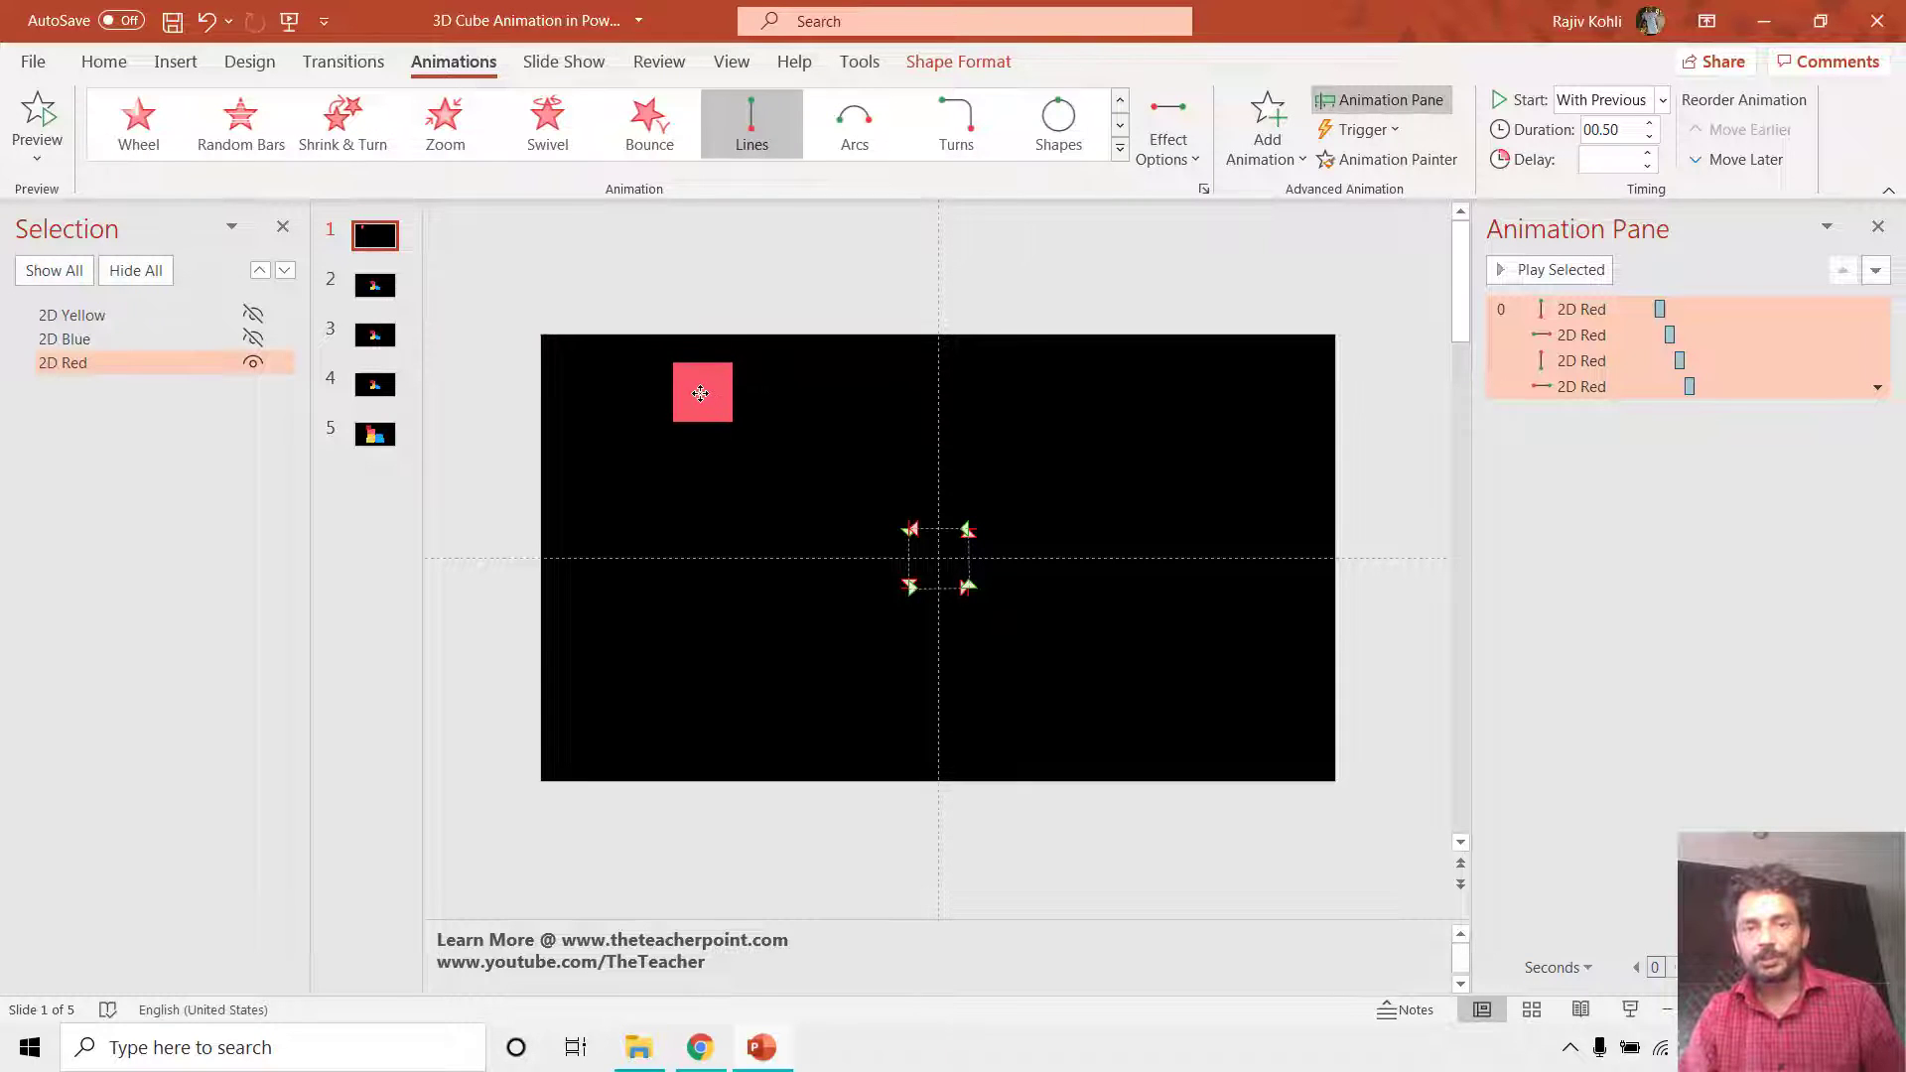
drag(700, 394, 711, 277)
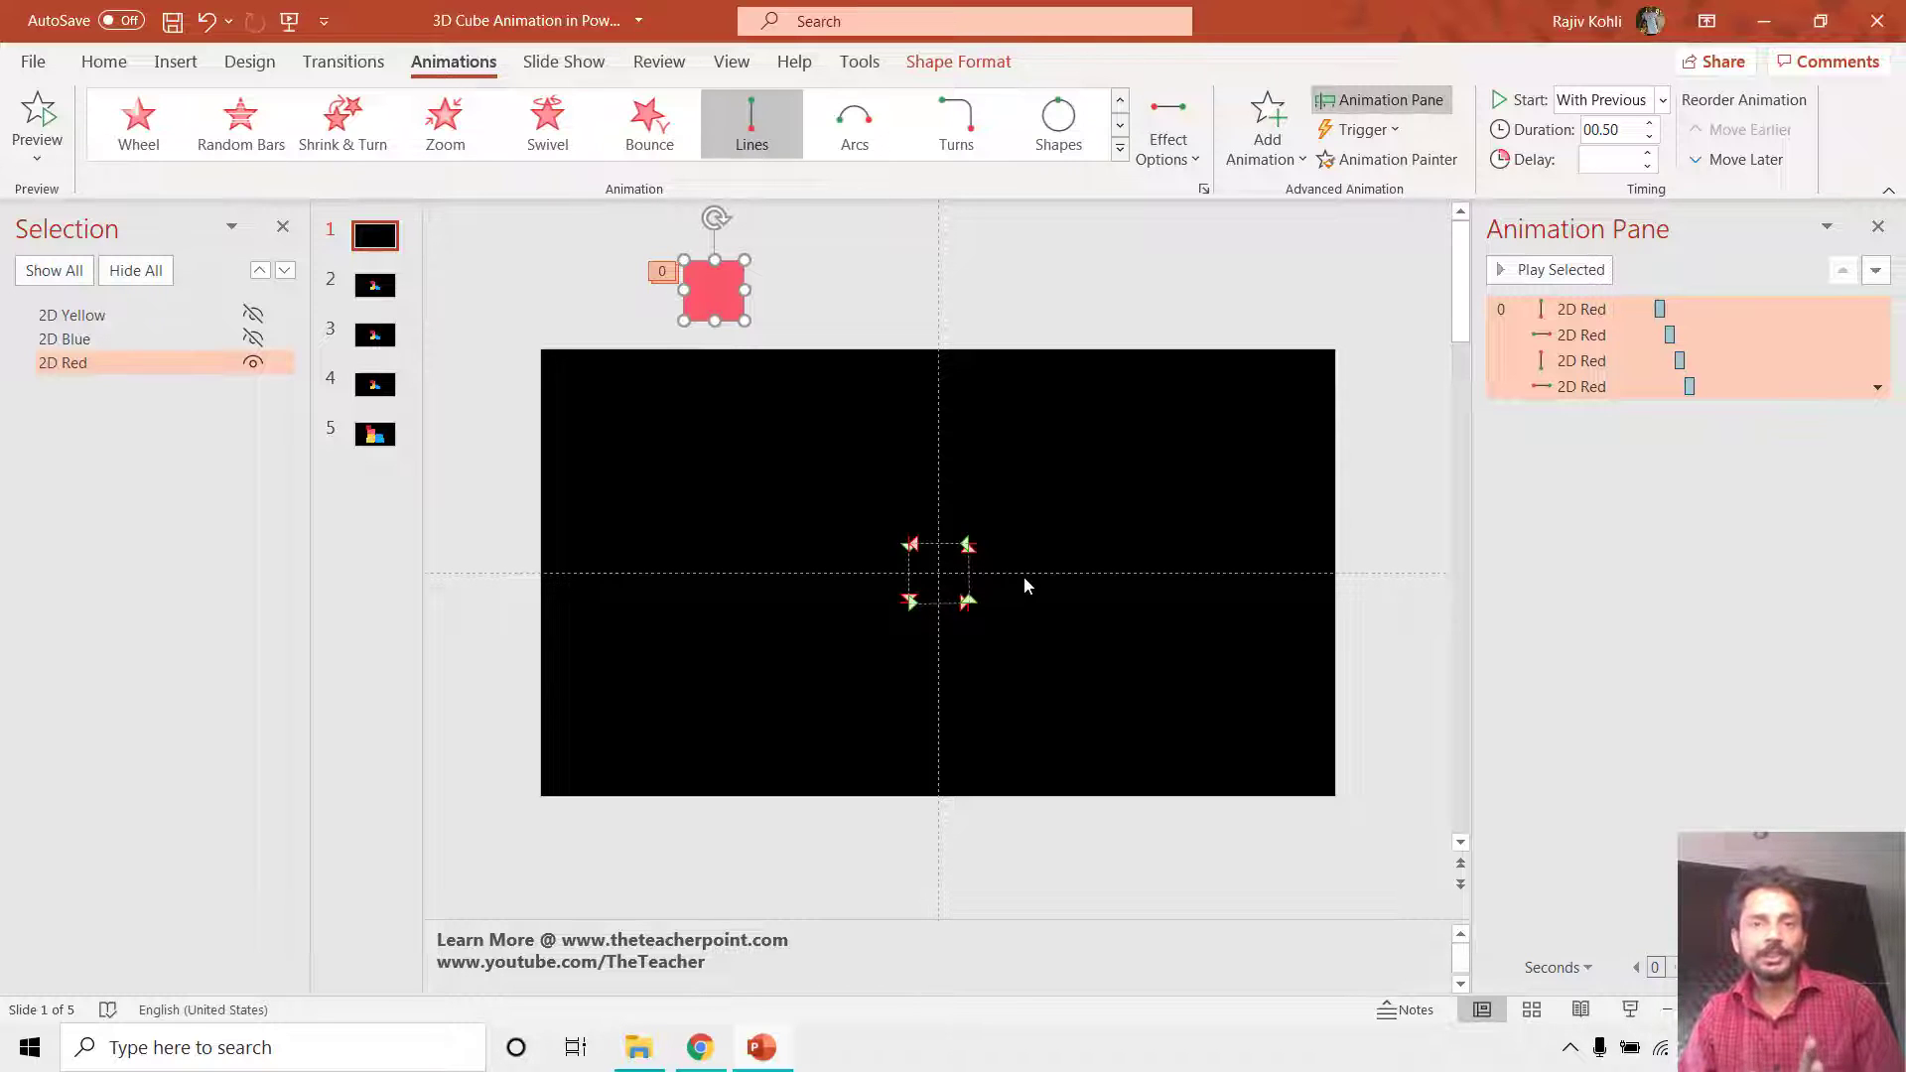
click(824, 415)
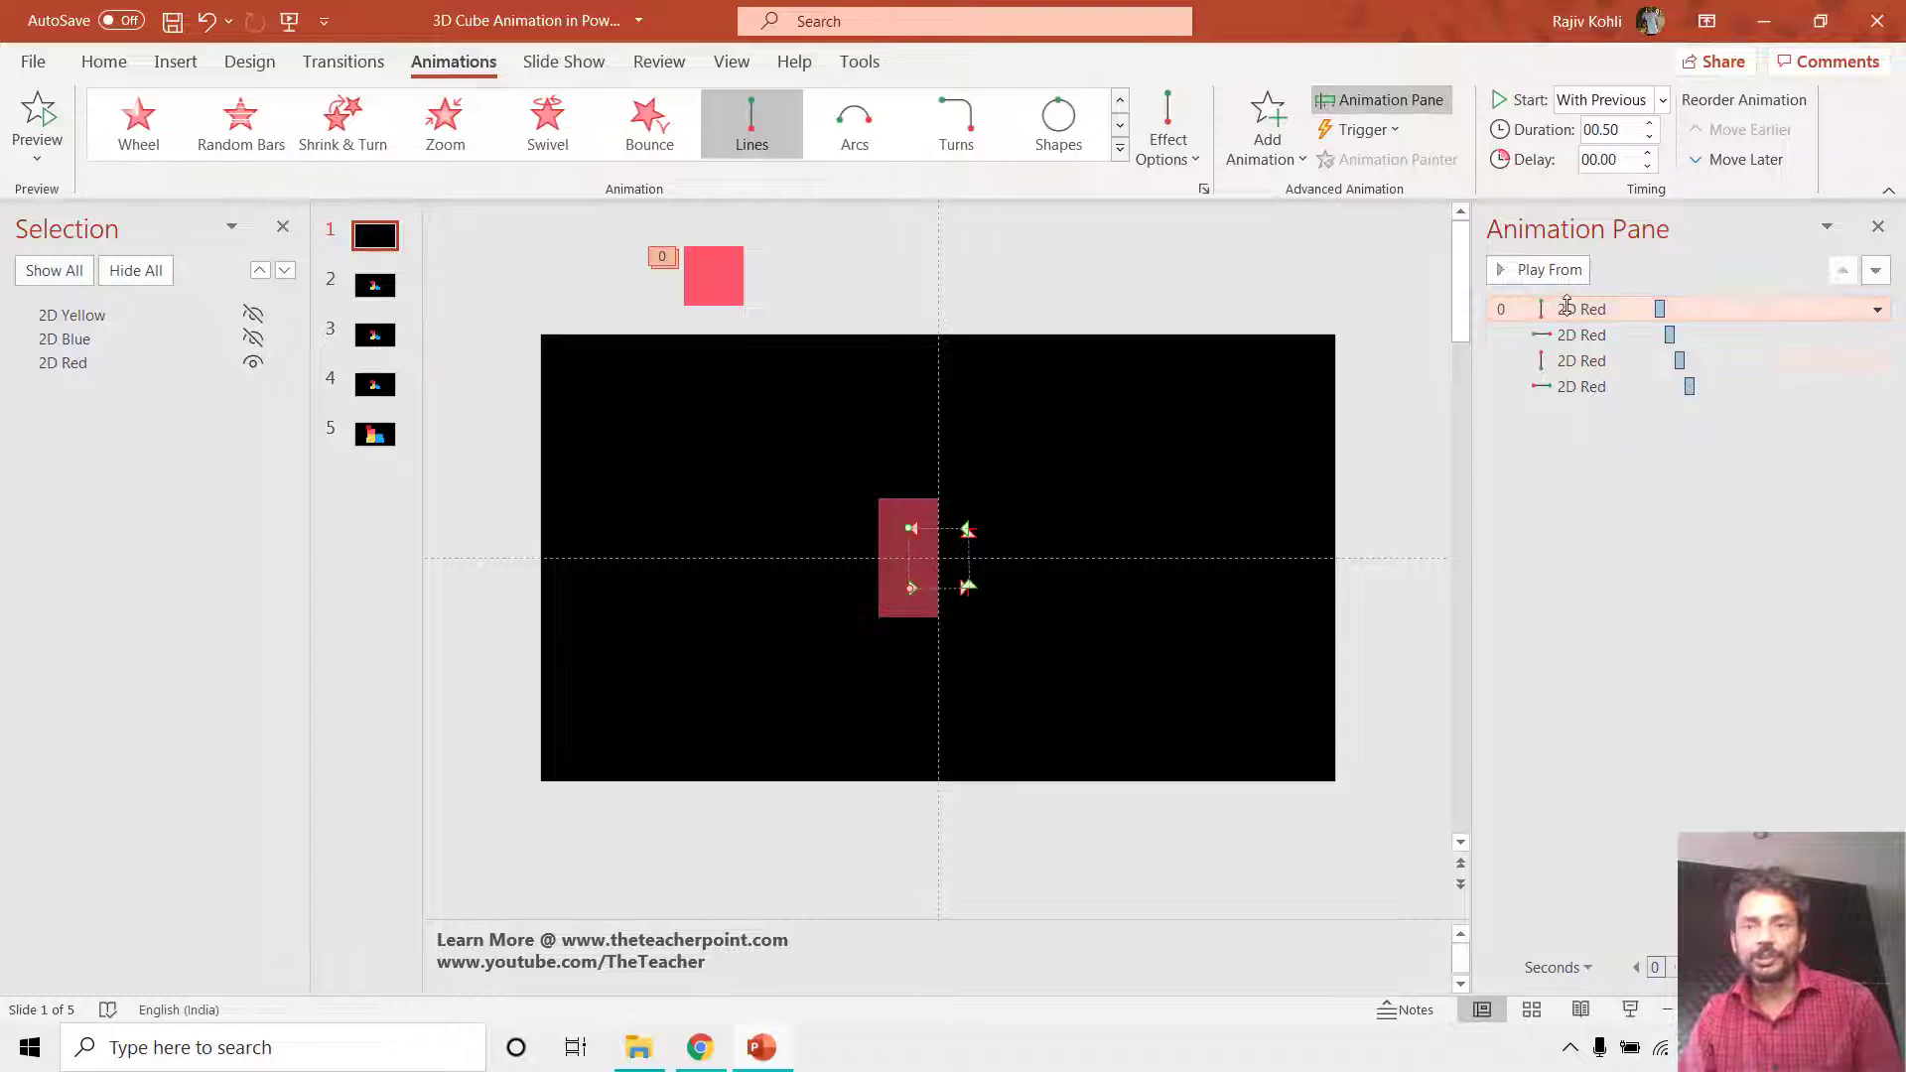
Delay the first motion path by 00.25, preview the slide show, then undo the change.
click(1648, 155)
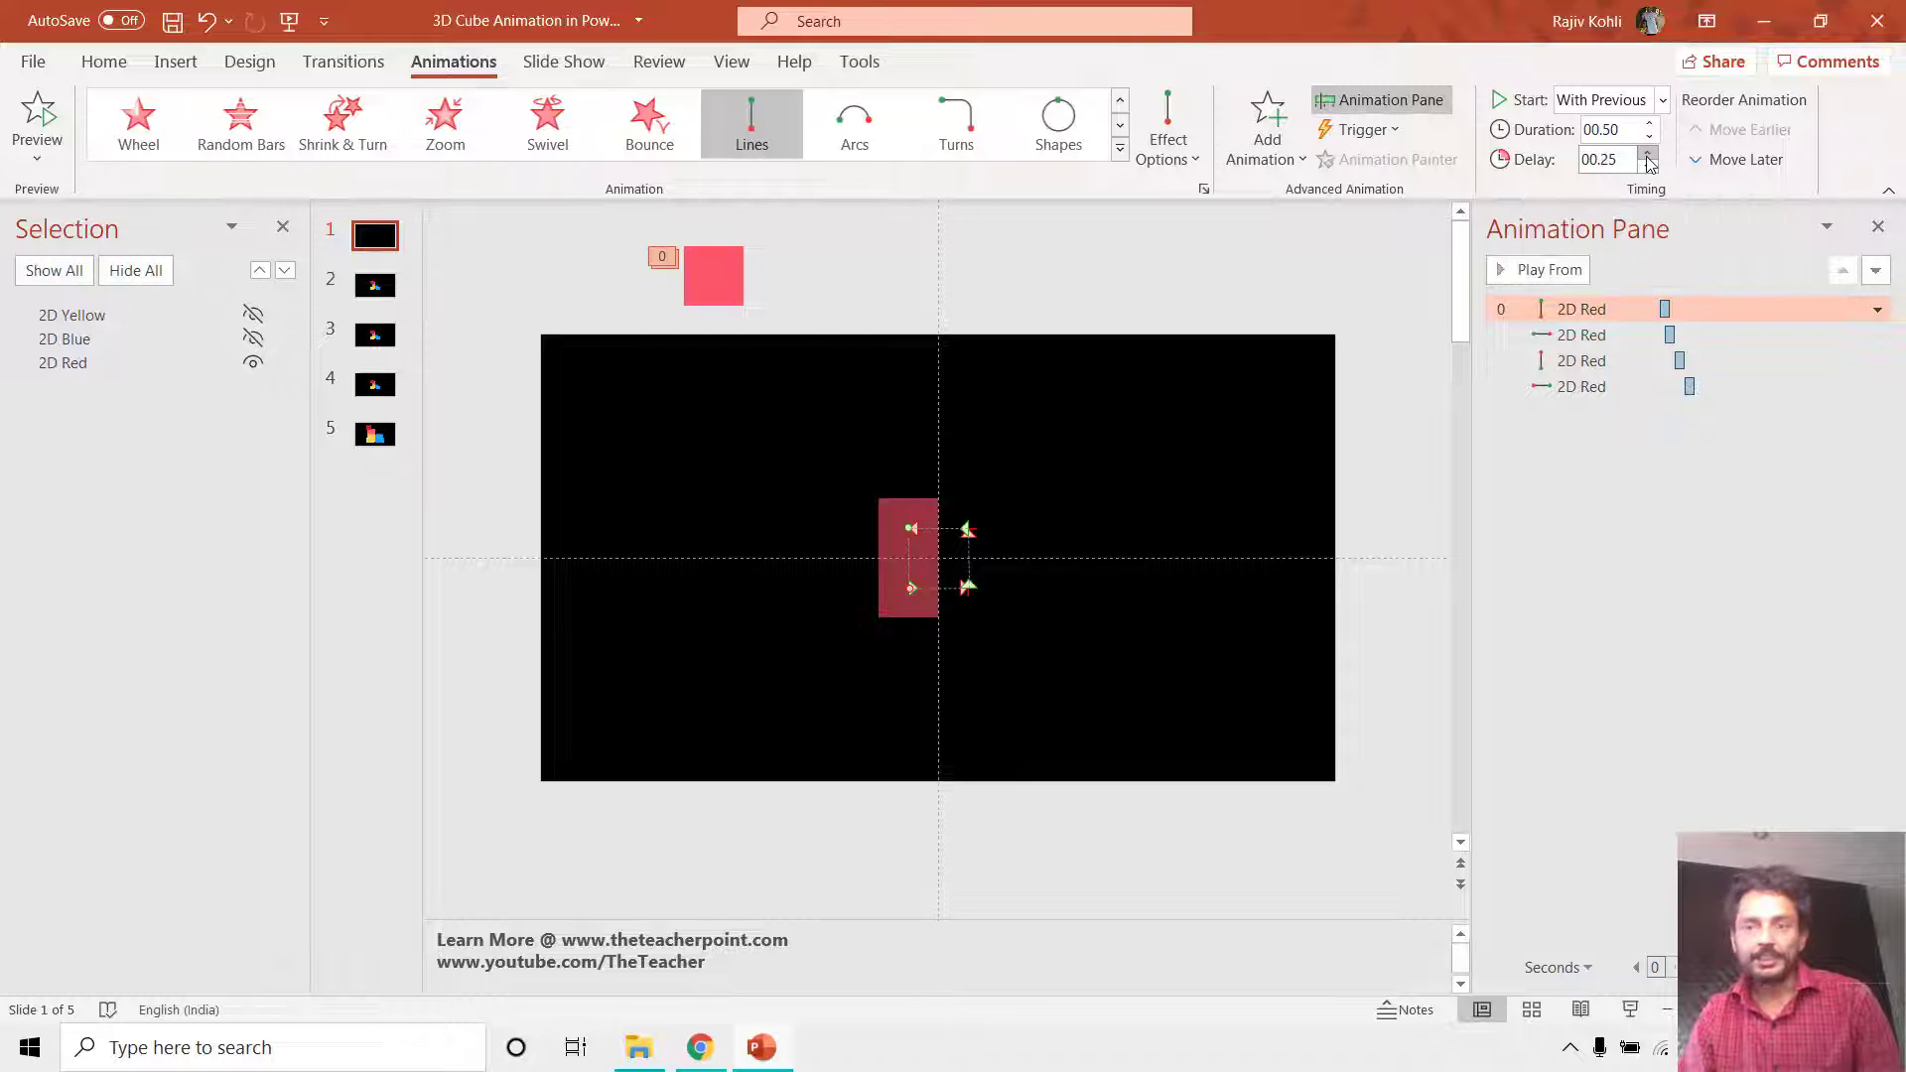
click(1631, 1010)
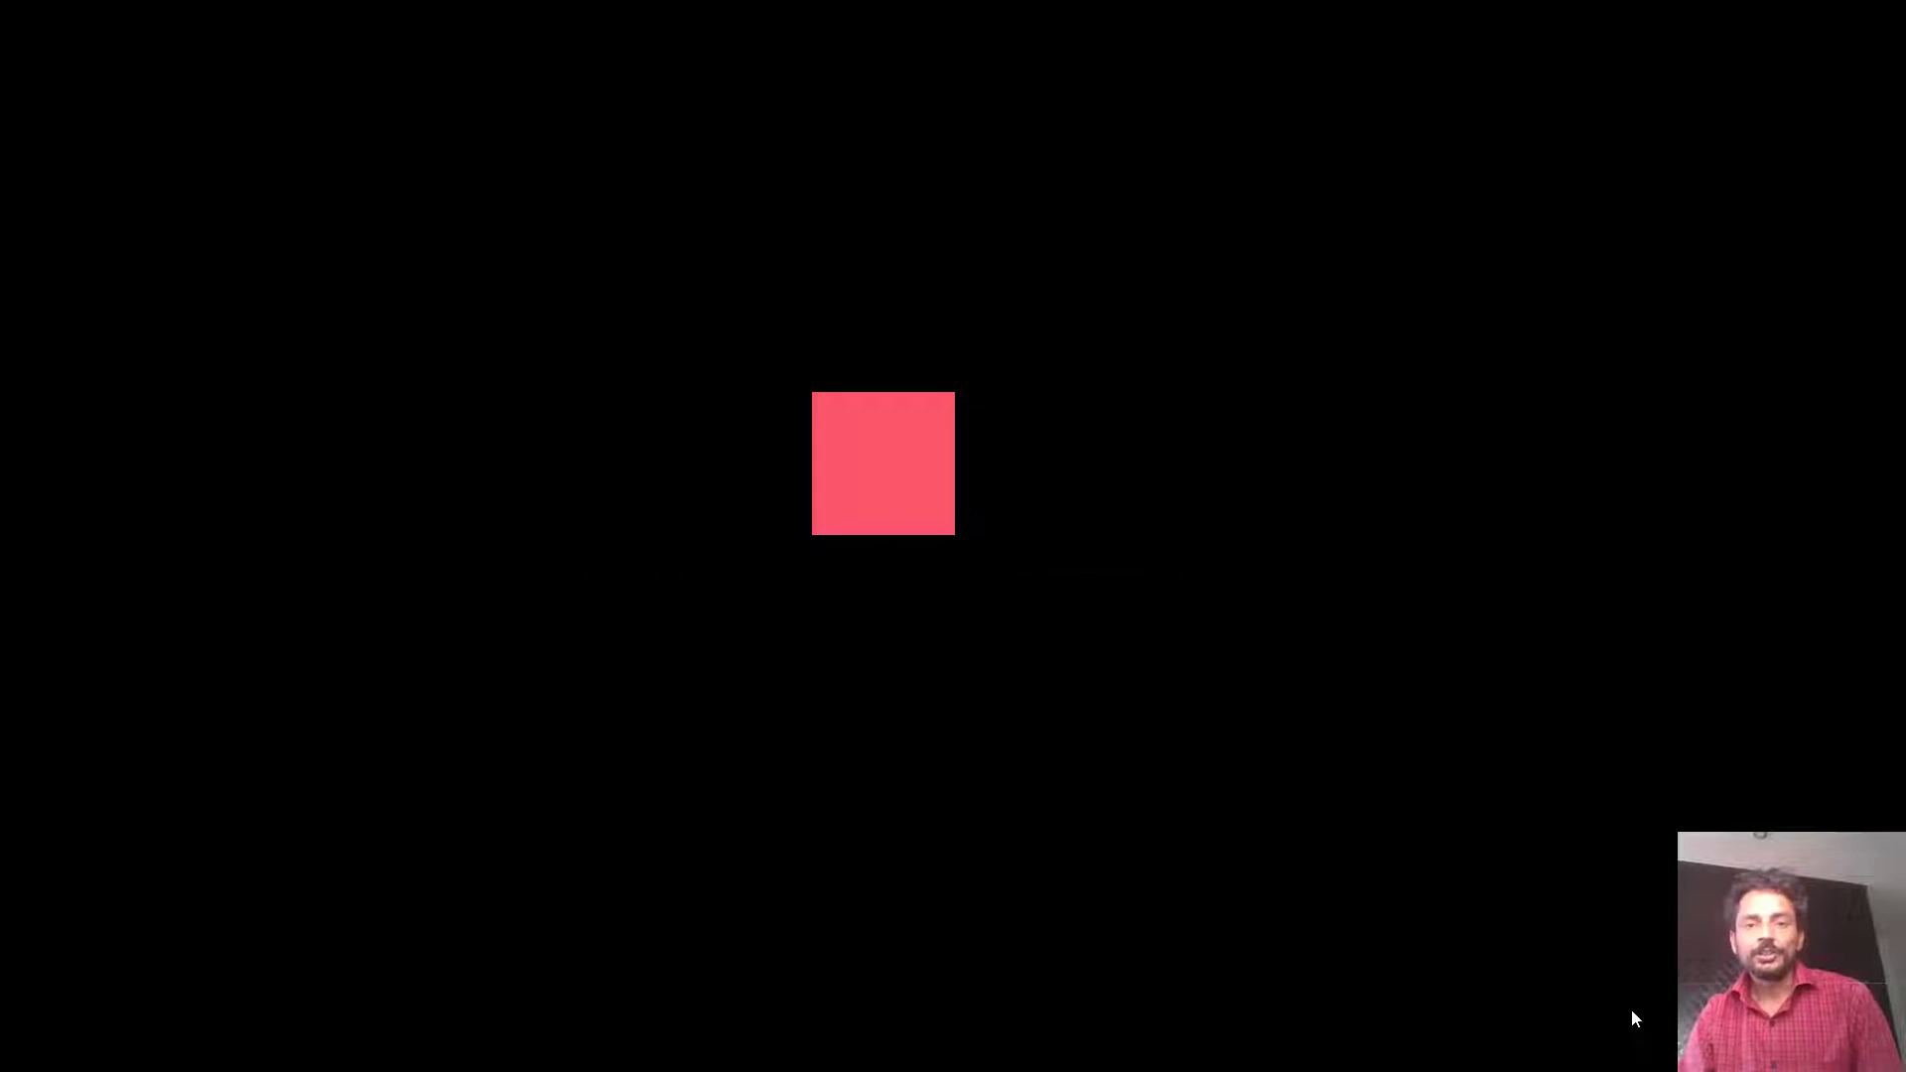
key(Escape)
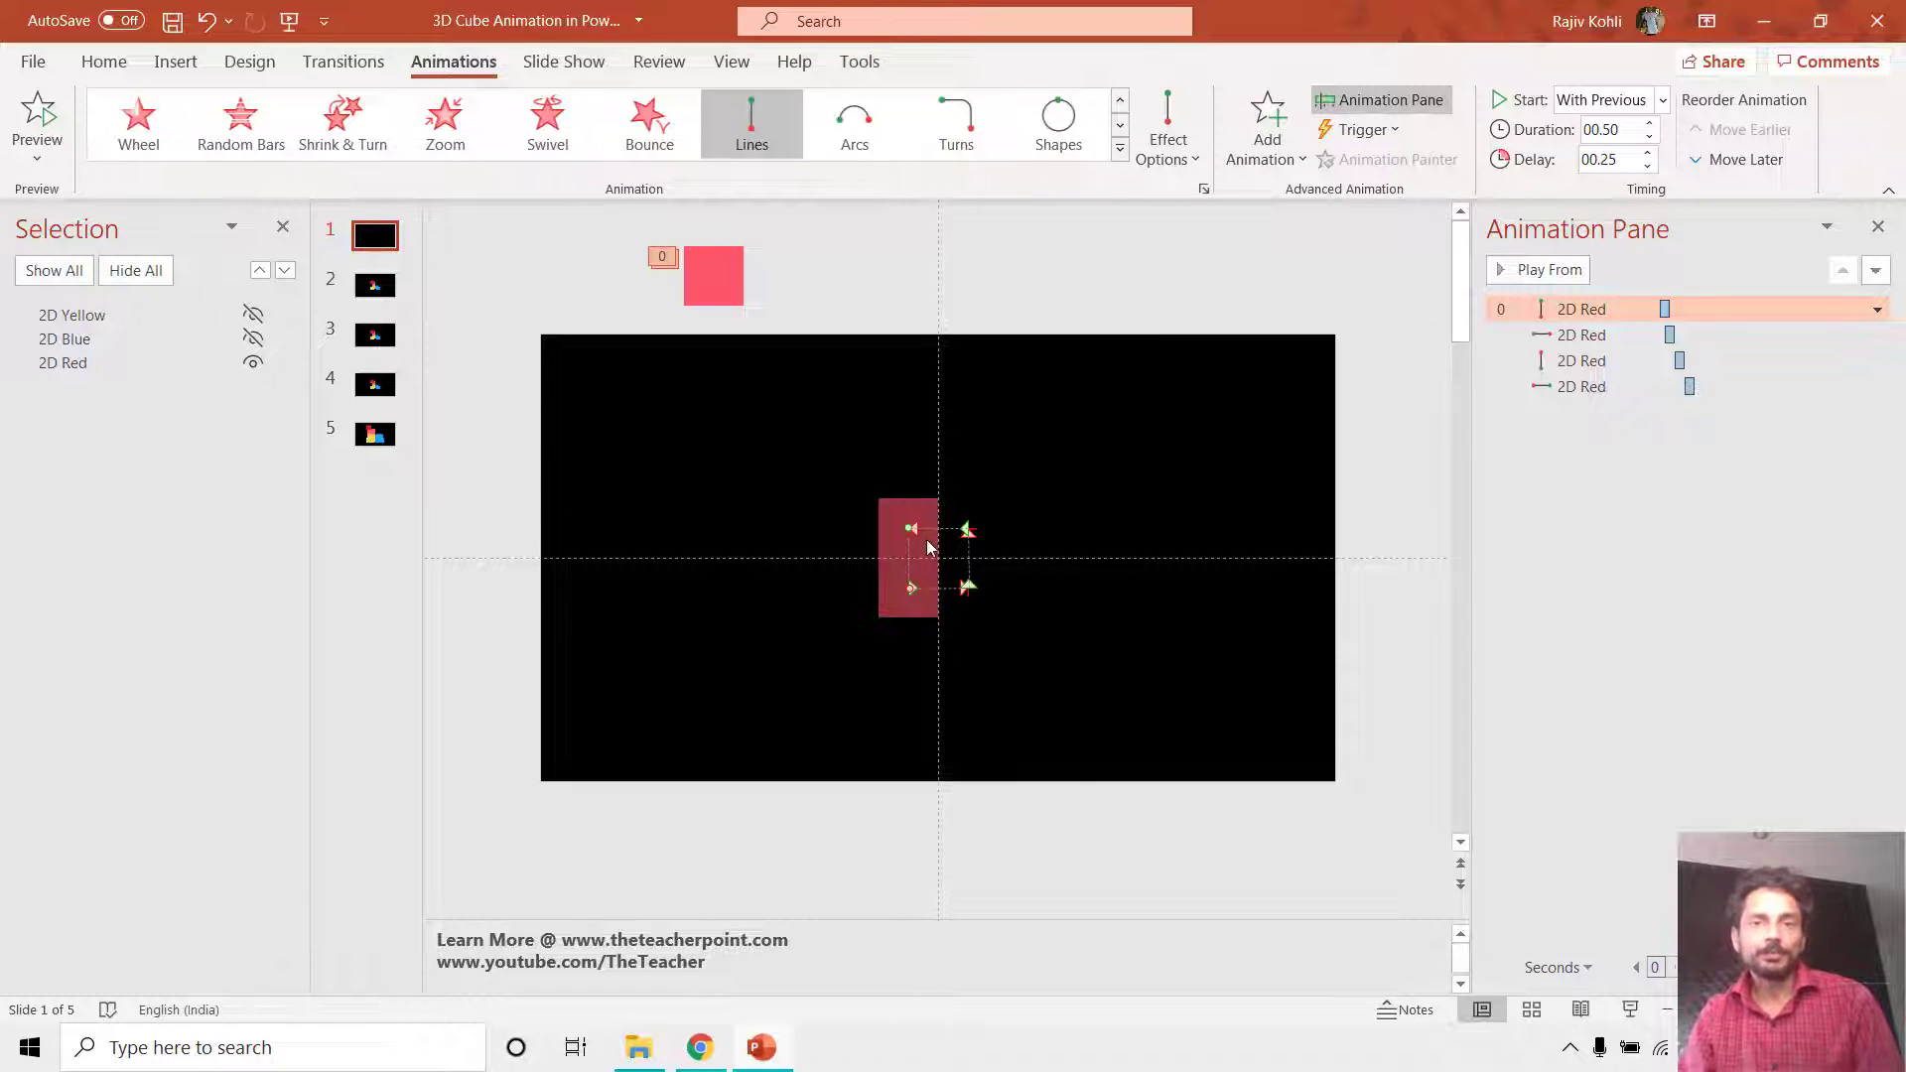
key(ctrl+z)
key(ctrl+z)
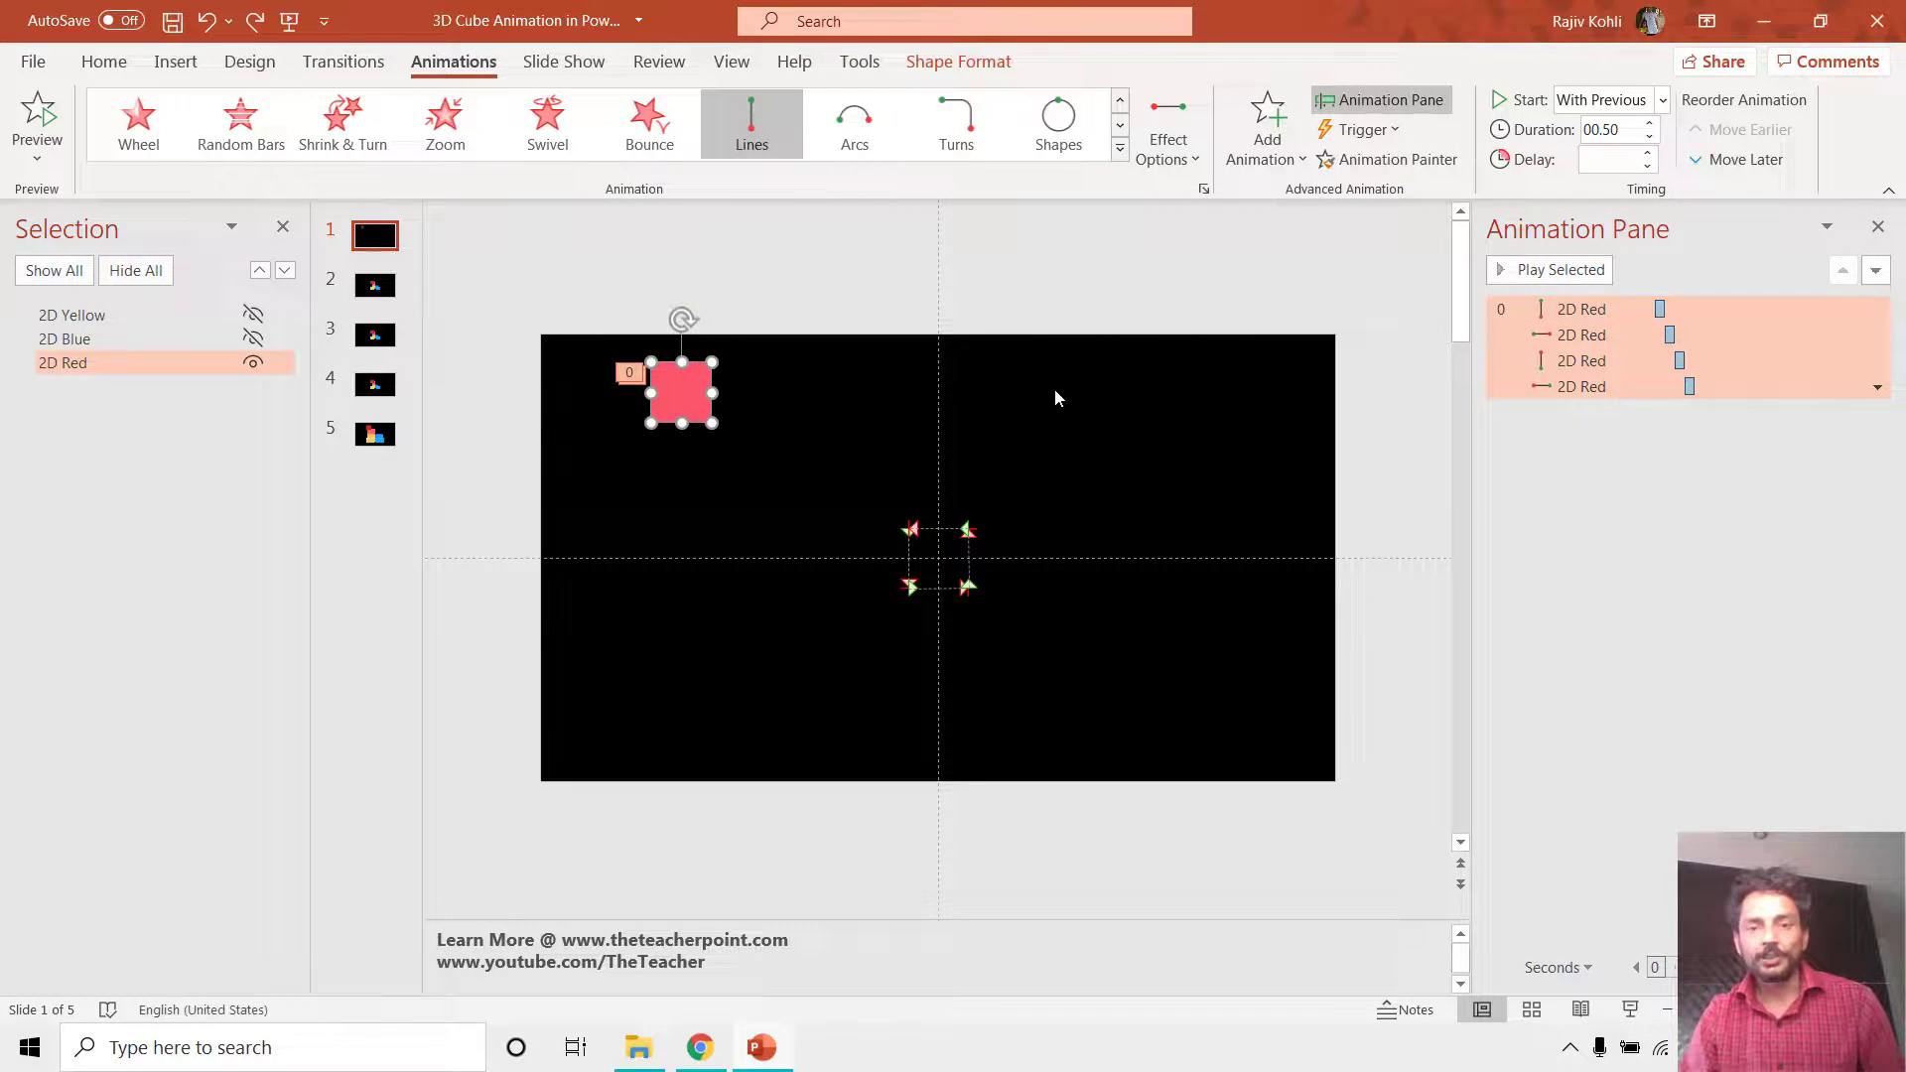
Set the red square's path origin to Unlocked, test it with a drag, then undo the move.
click(1167, 144)
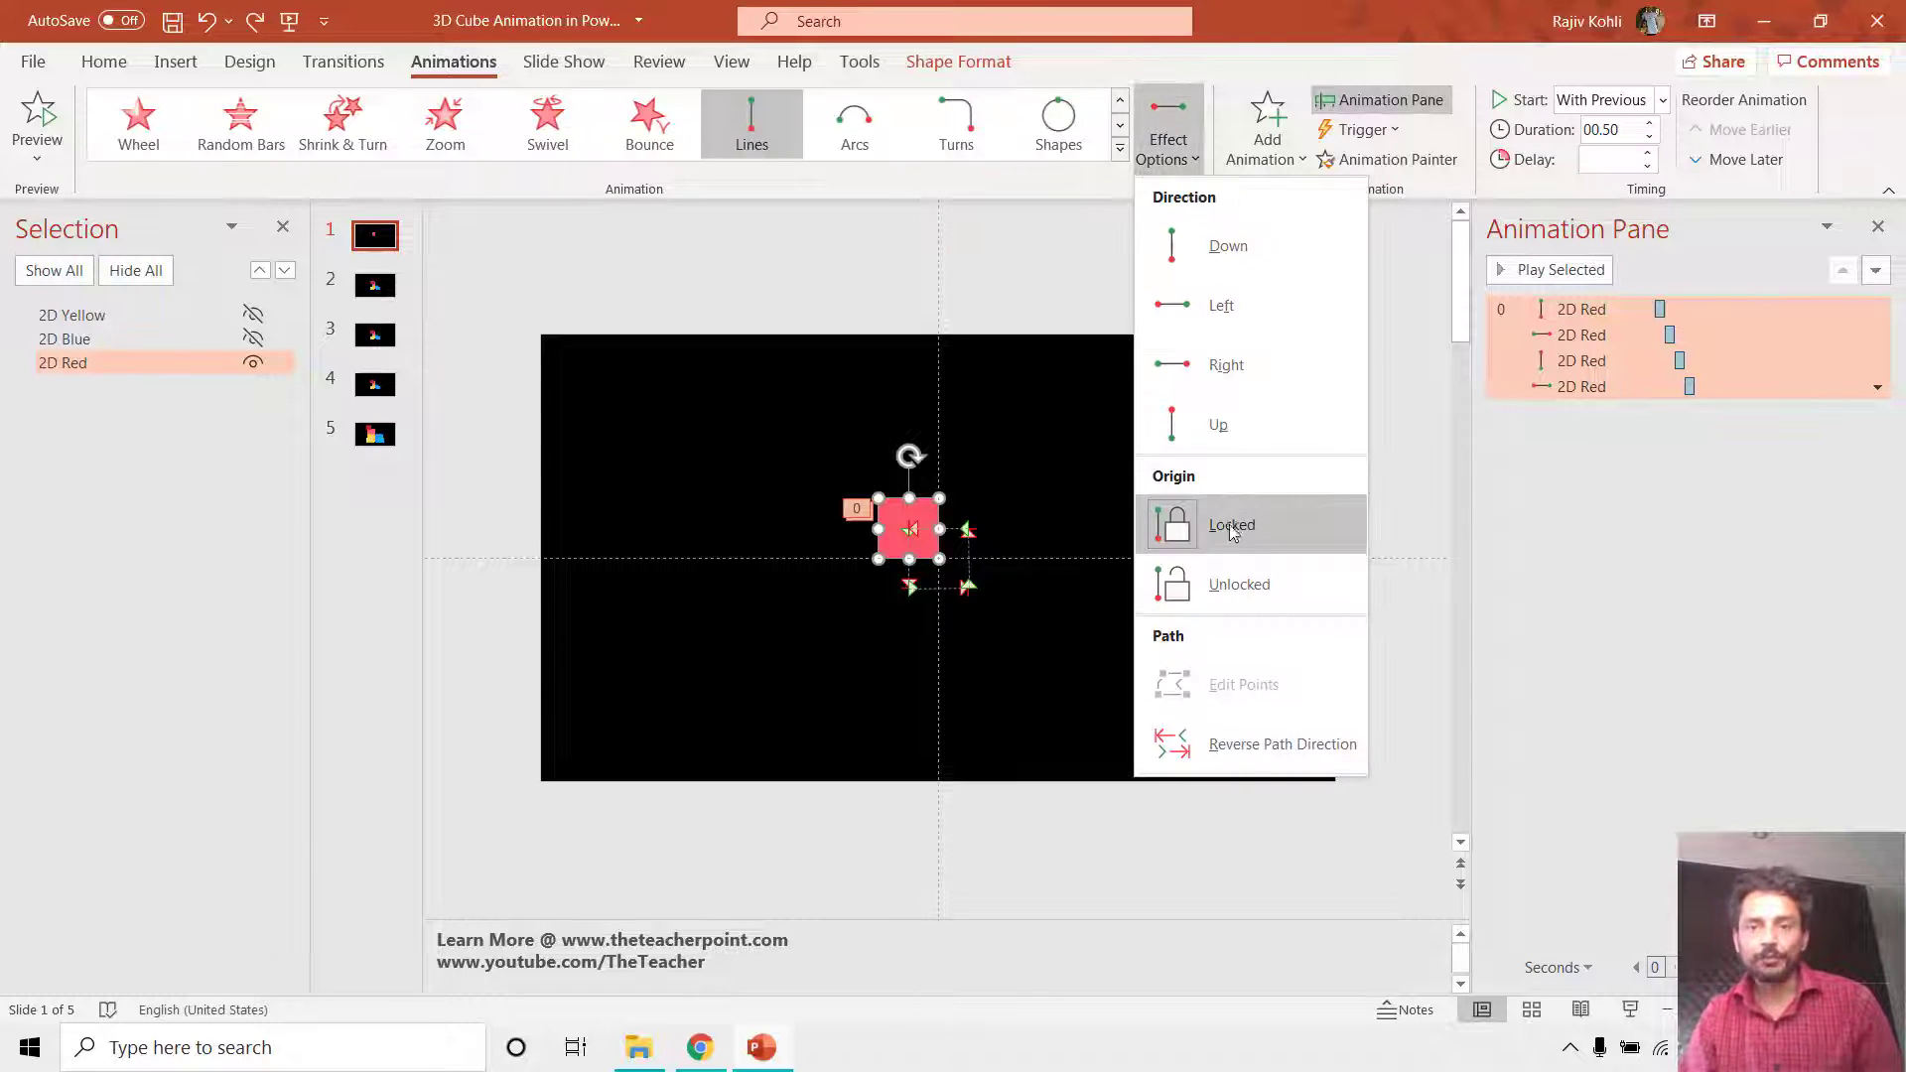
click(1236, 592)
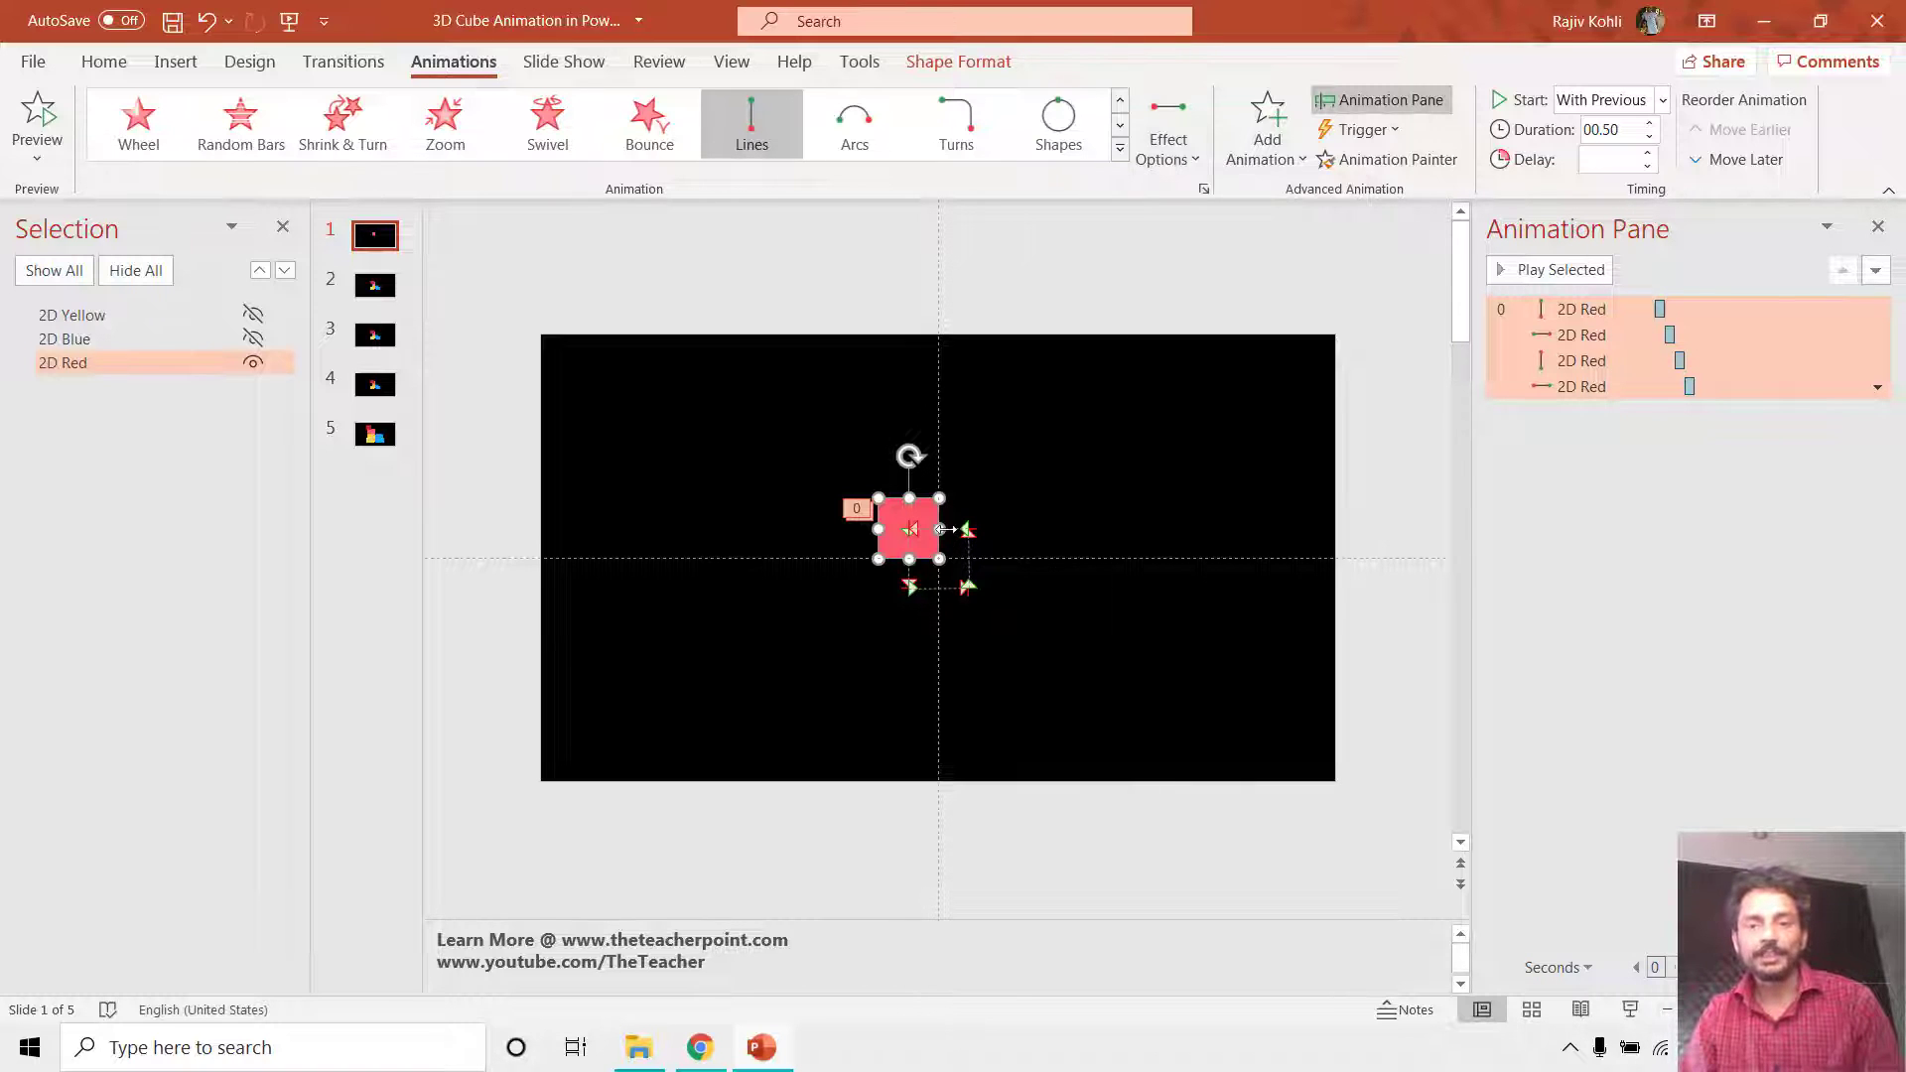
drag(909, 513, 727, 400)
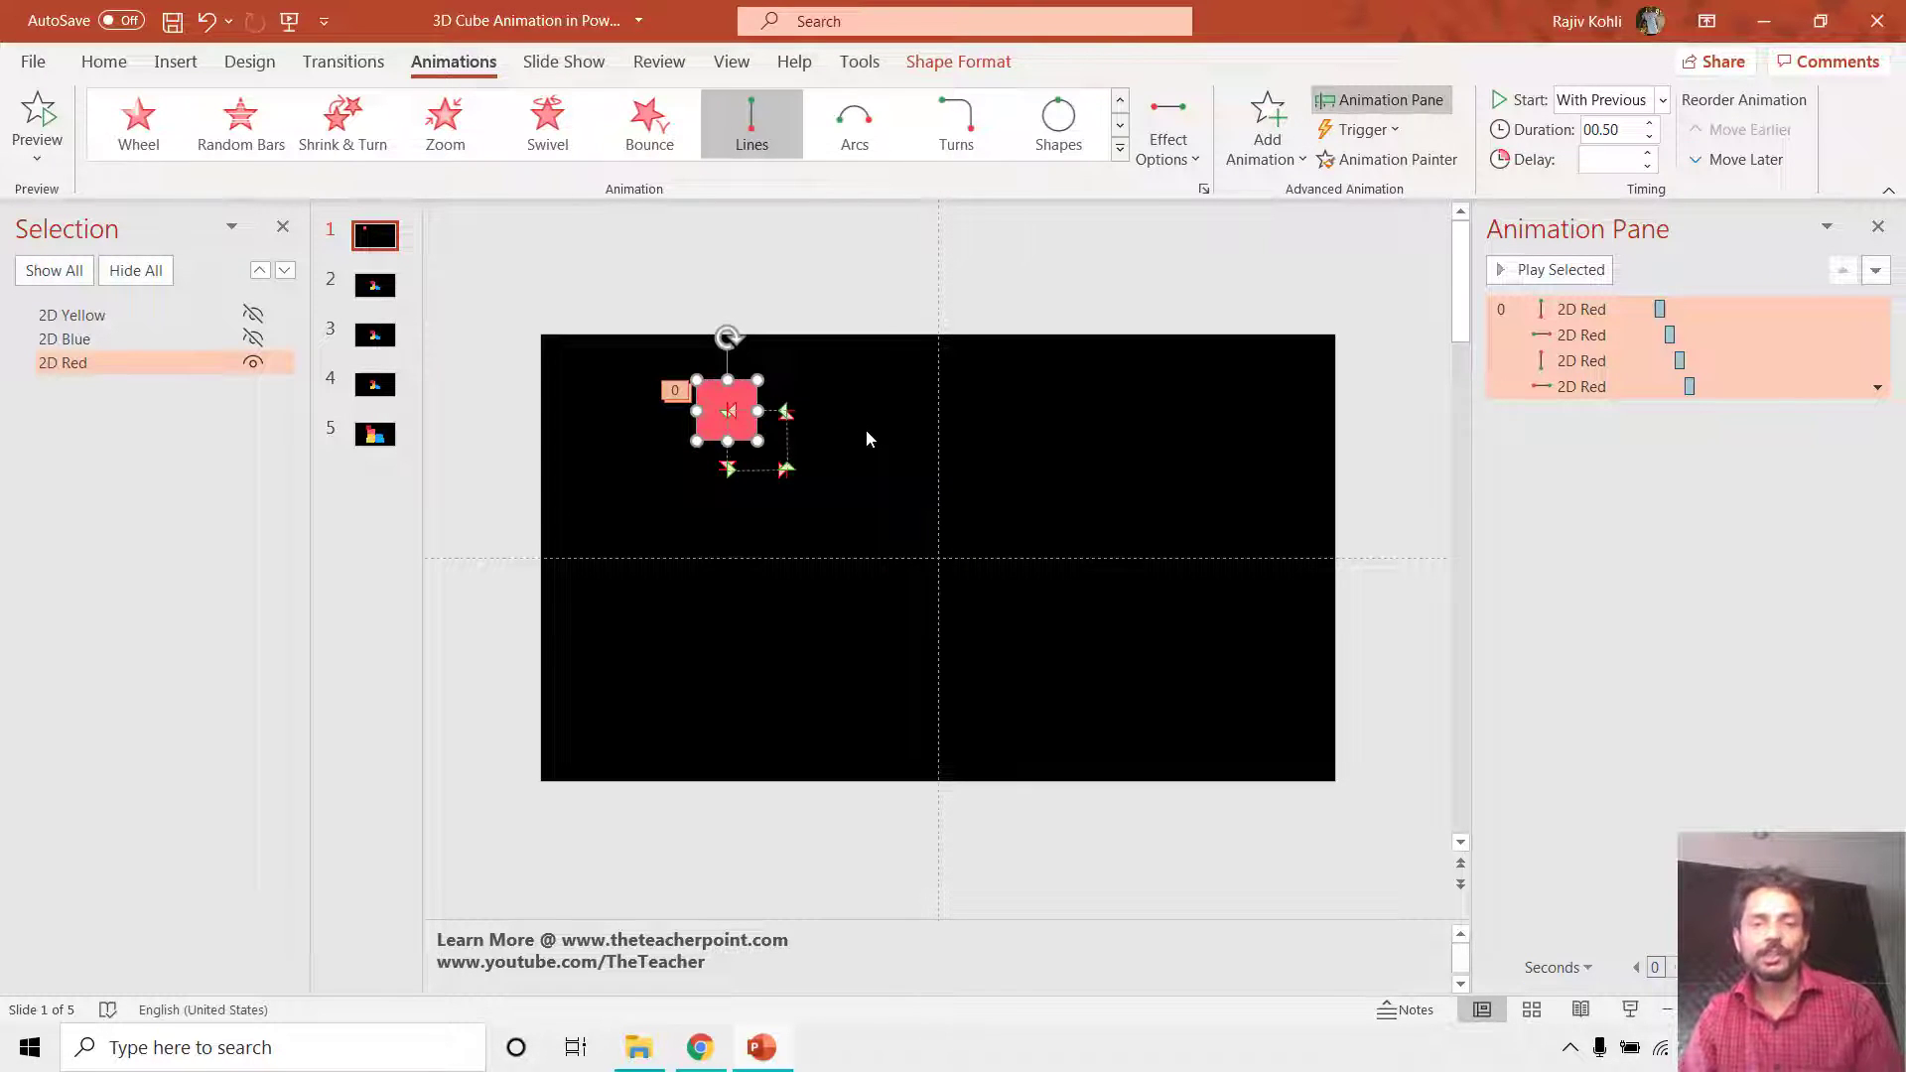
key(ctrl+z)
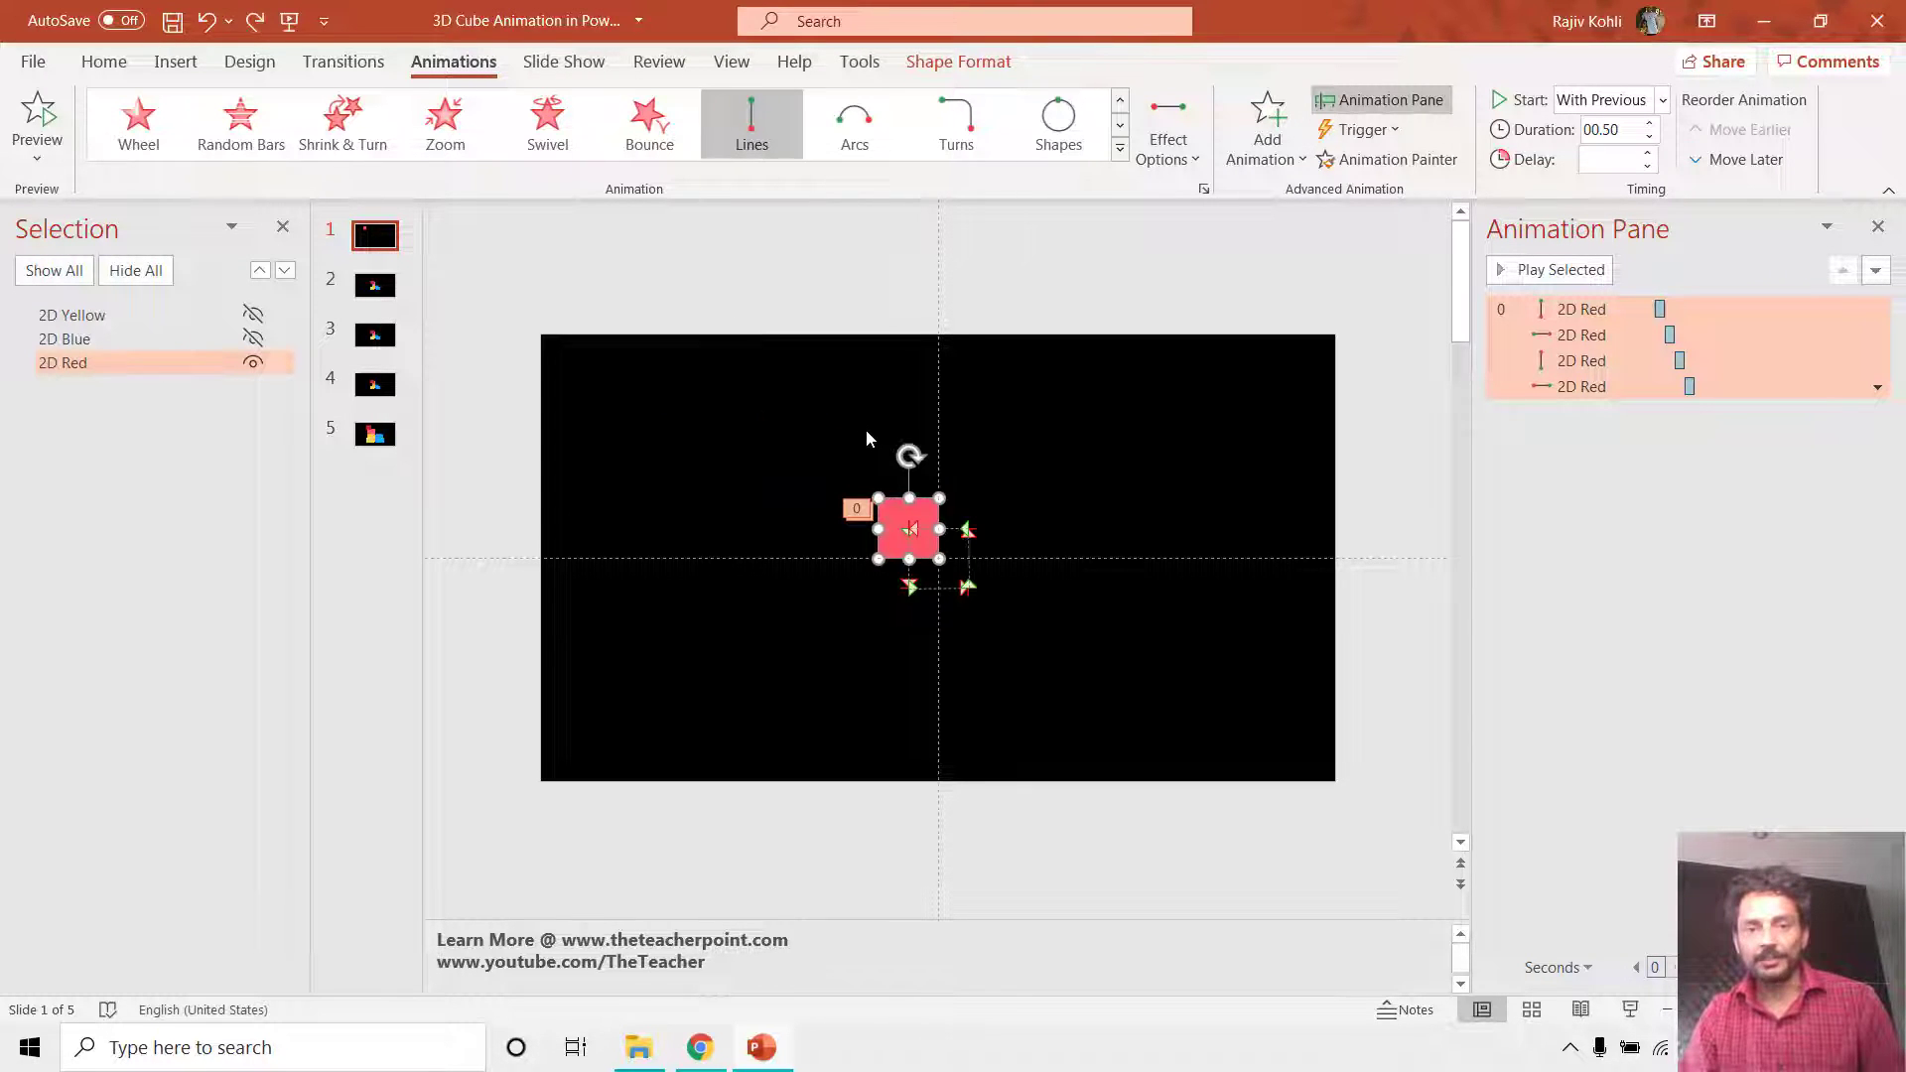
scroll(1004, 504, up, 2)
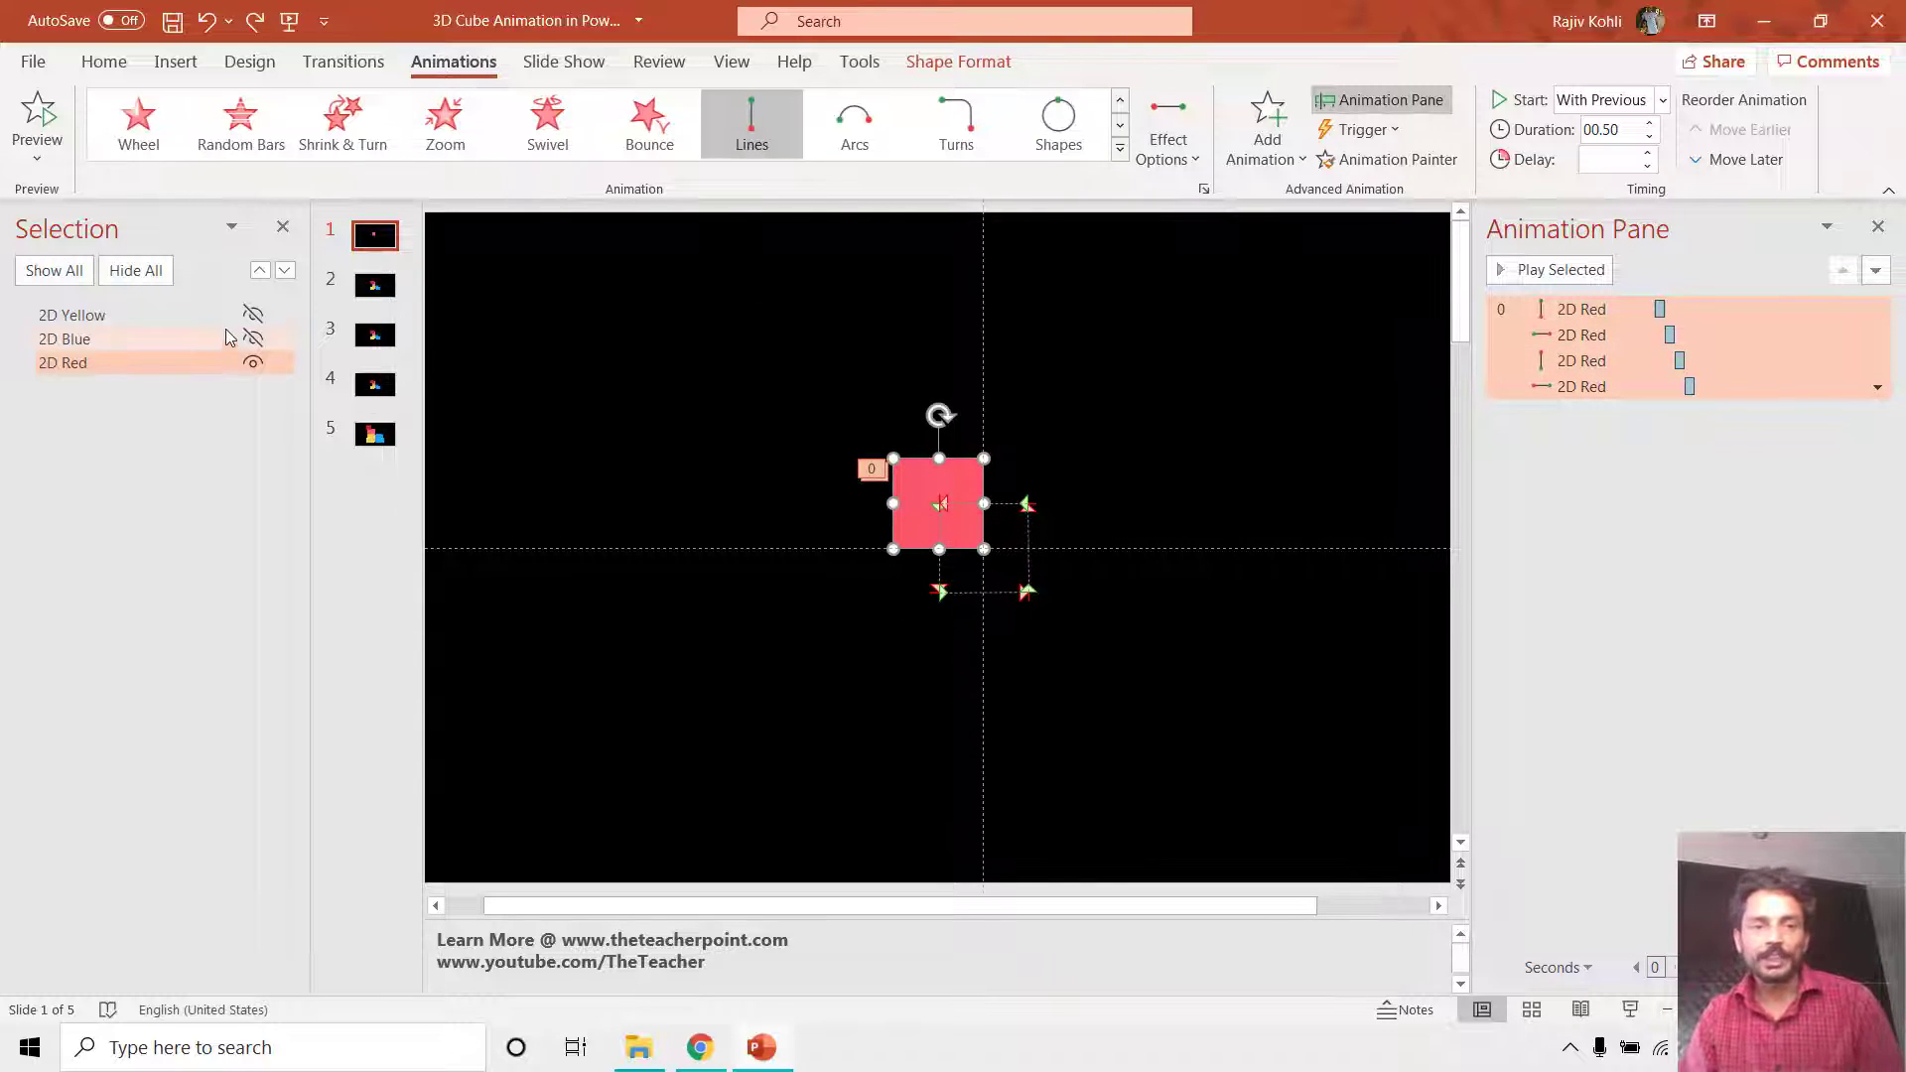
Unhide the blue and yellow squares and delete both.
click(253, 339)
click(253, 314)
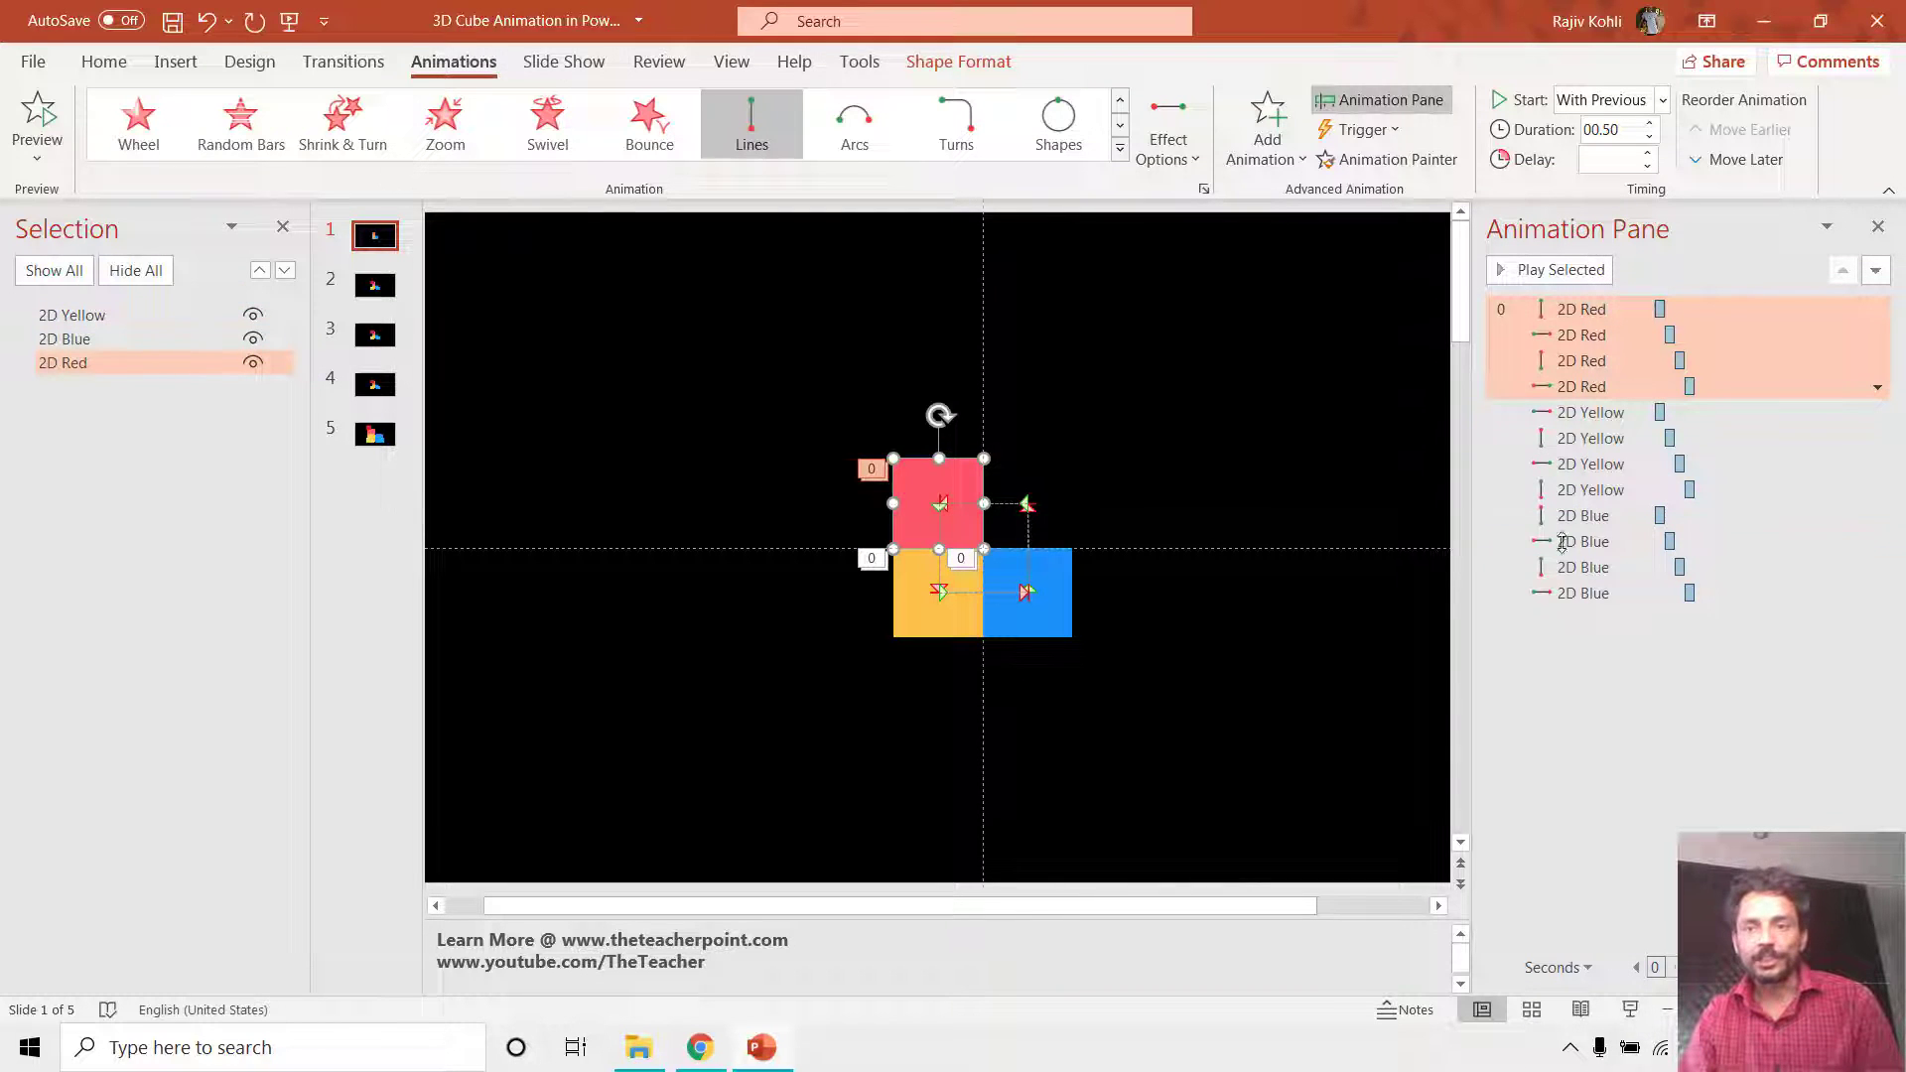
click(908, 605)
shift+click(1054, 621)
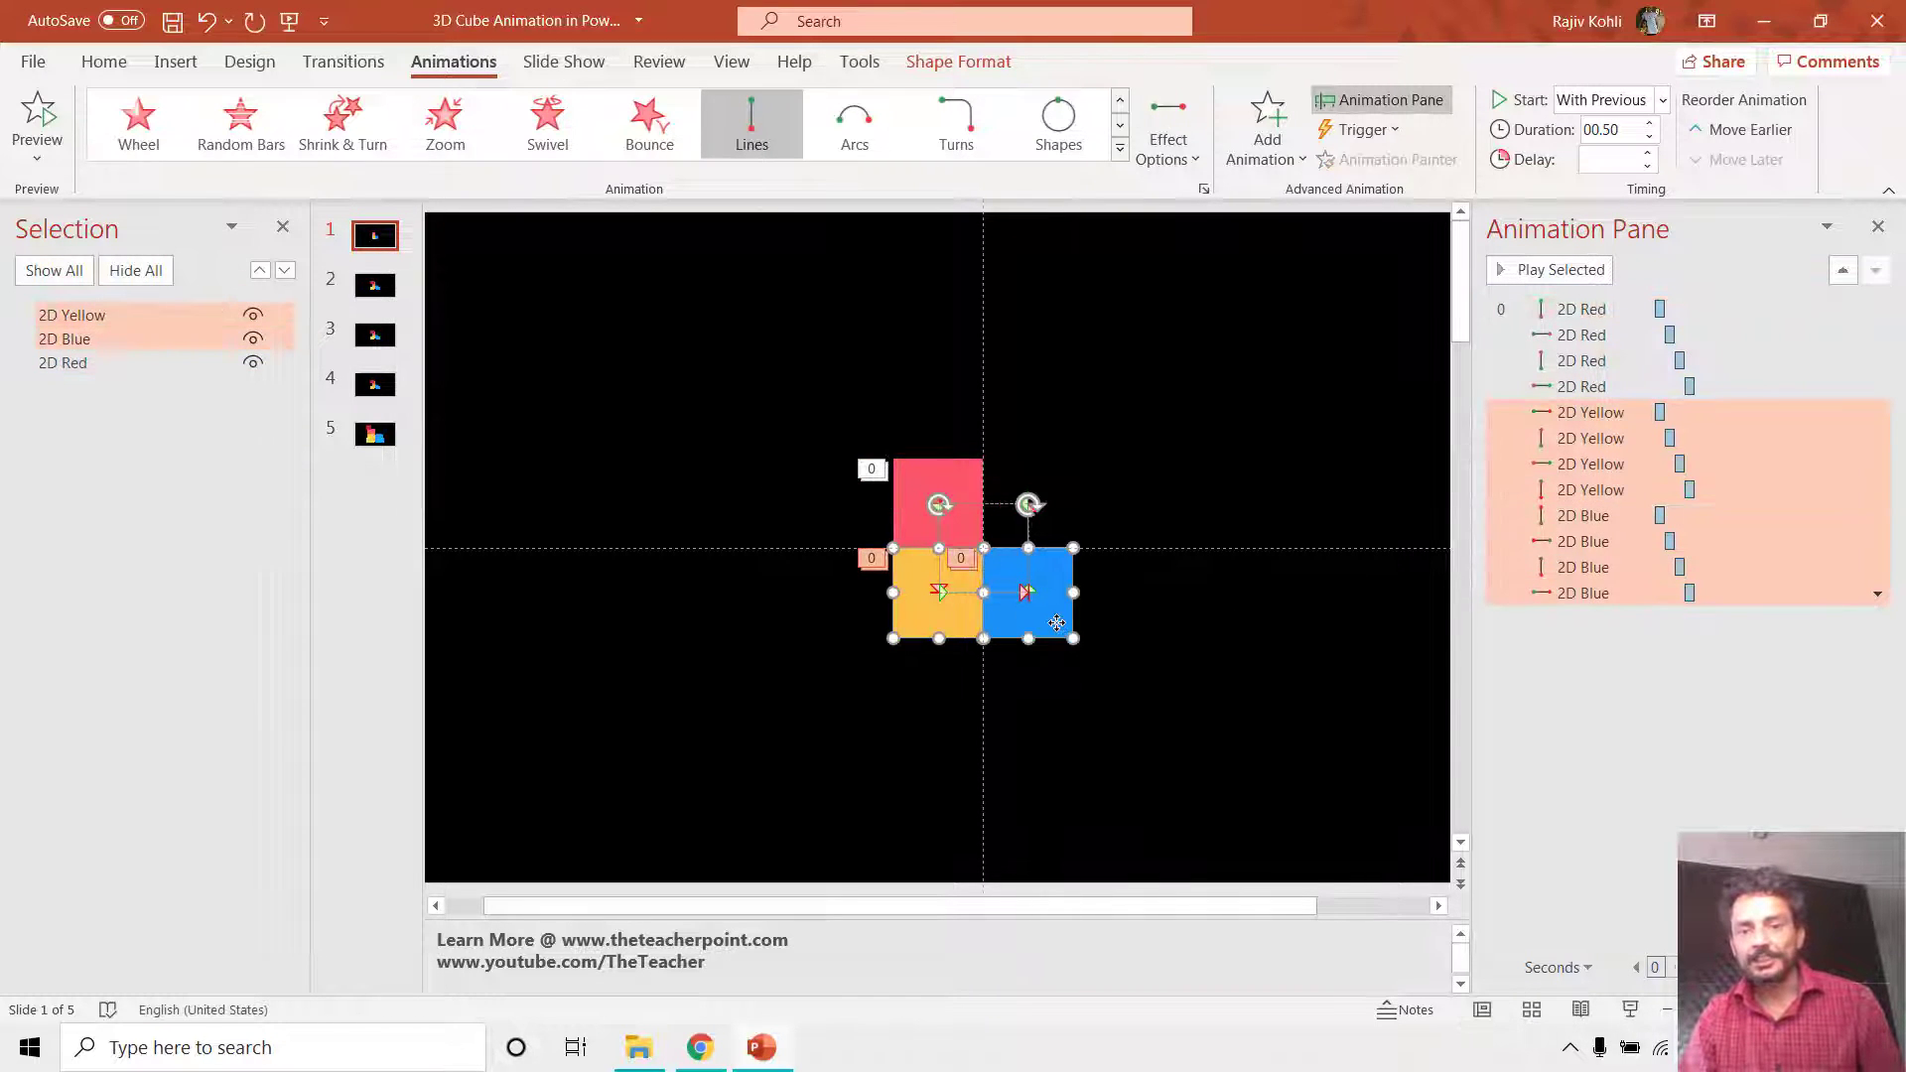
key(Delete)
Set the red square's motion path origin to Unlocked.
click(969, 481)
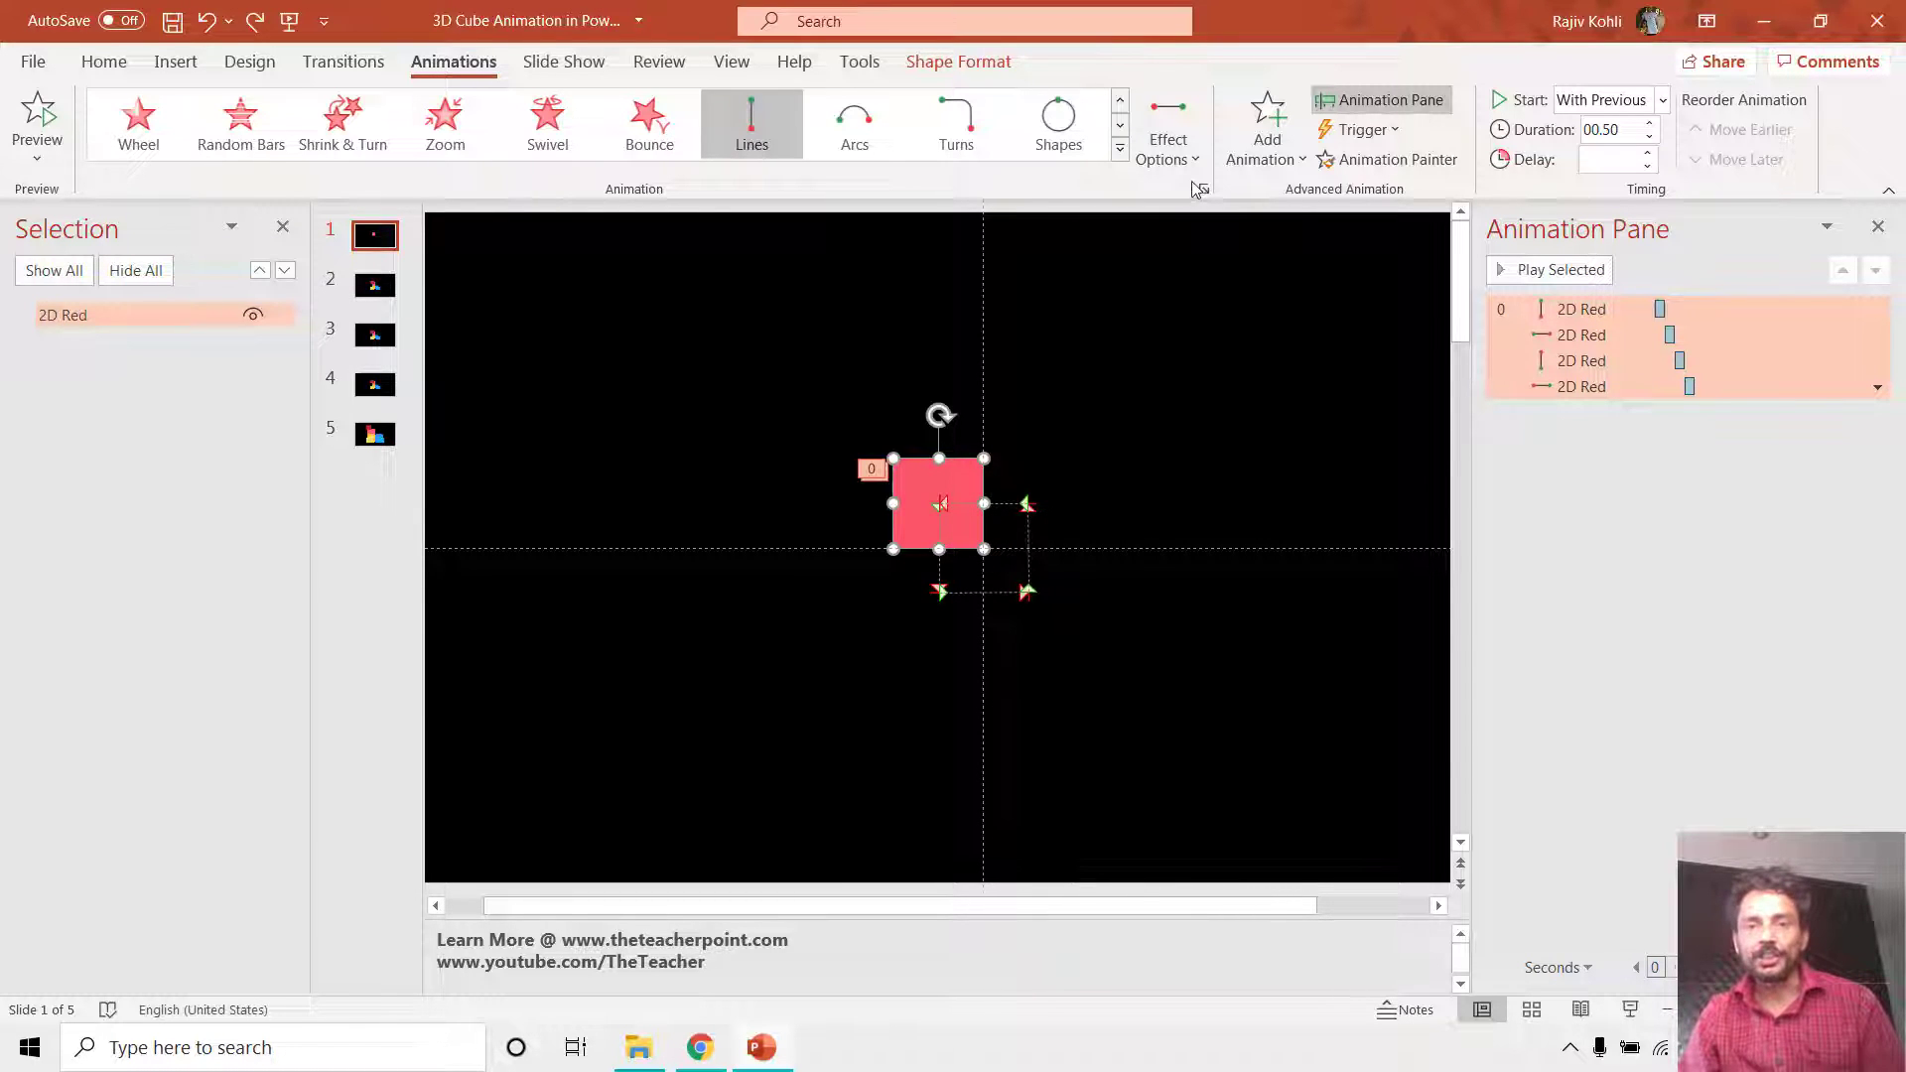
click(1169, 139)
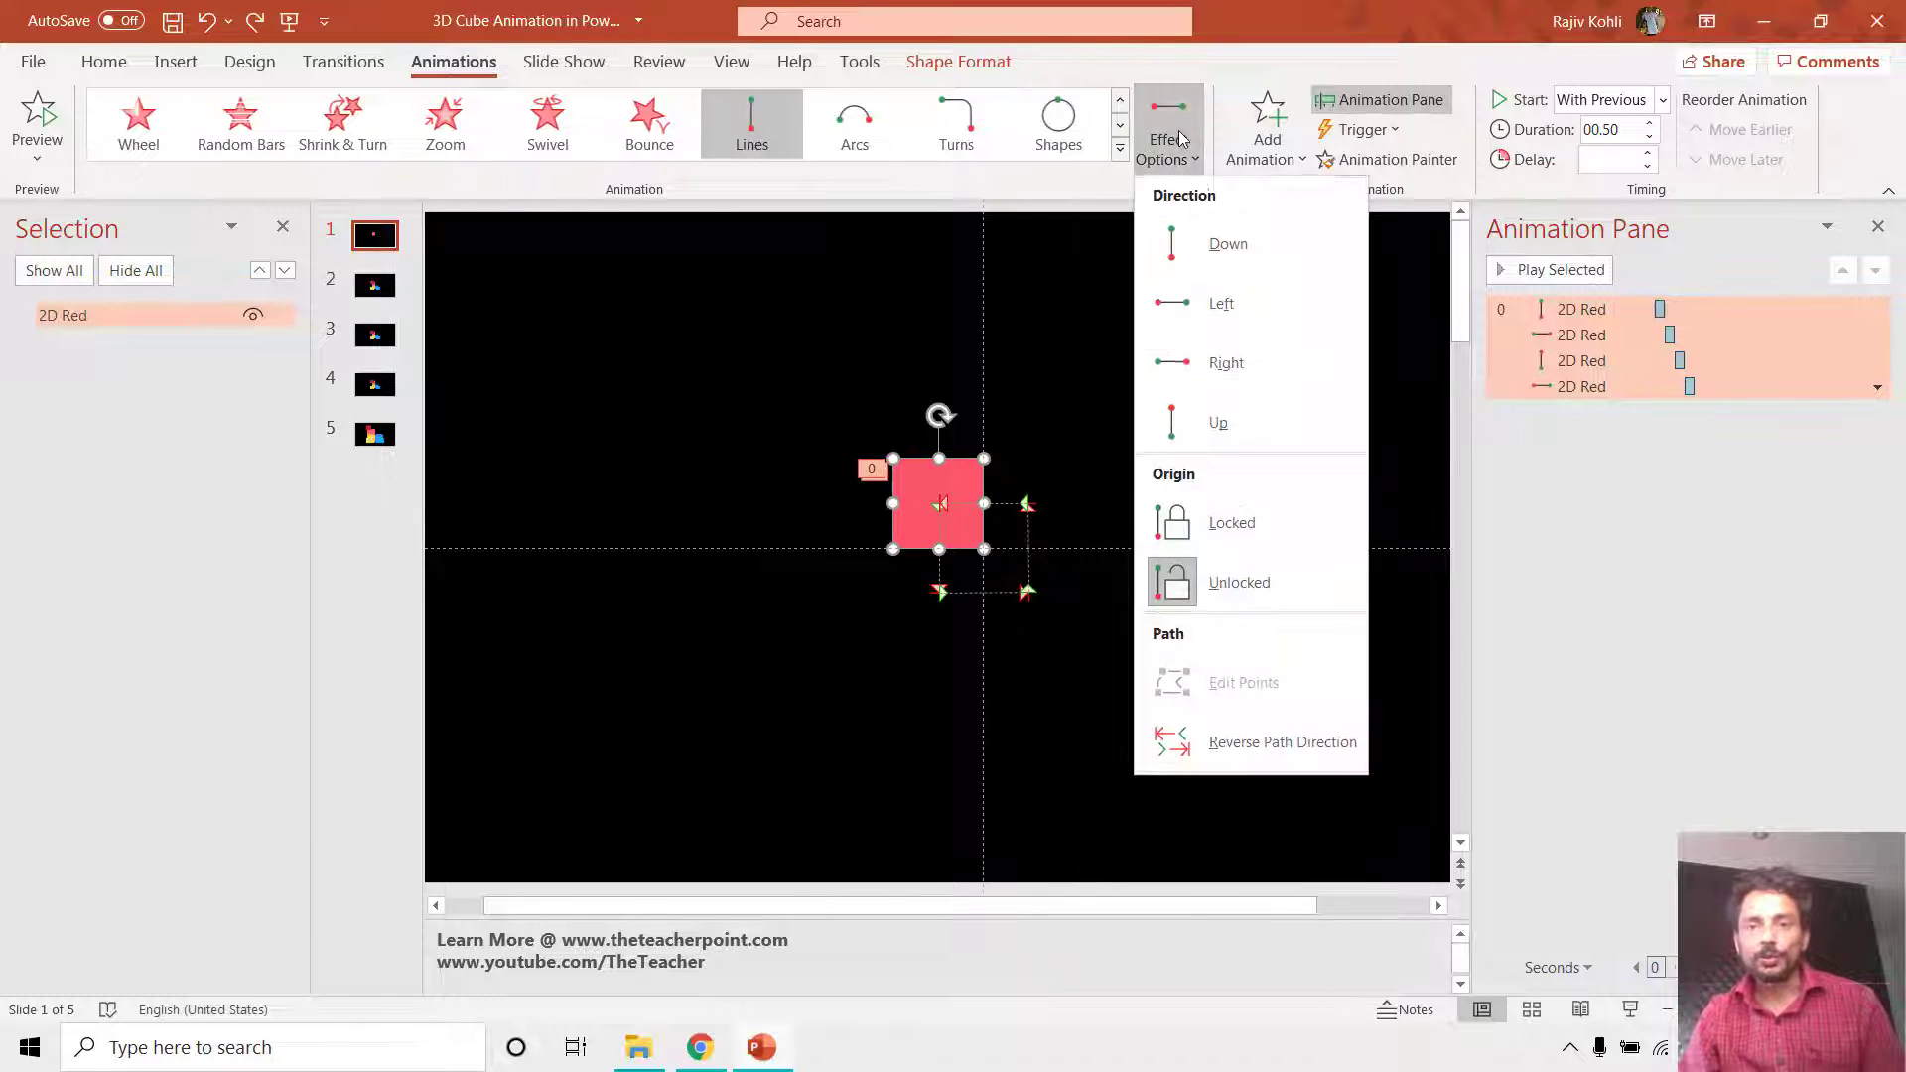
click(1223, 585)
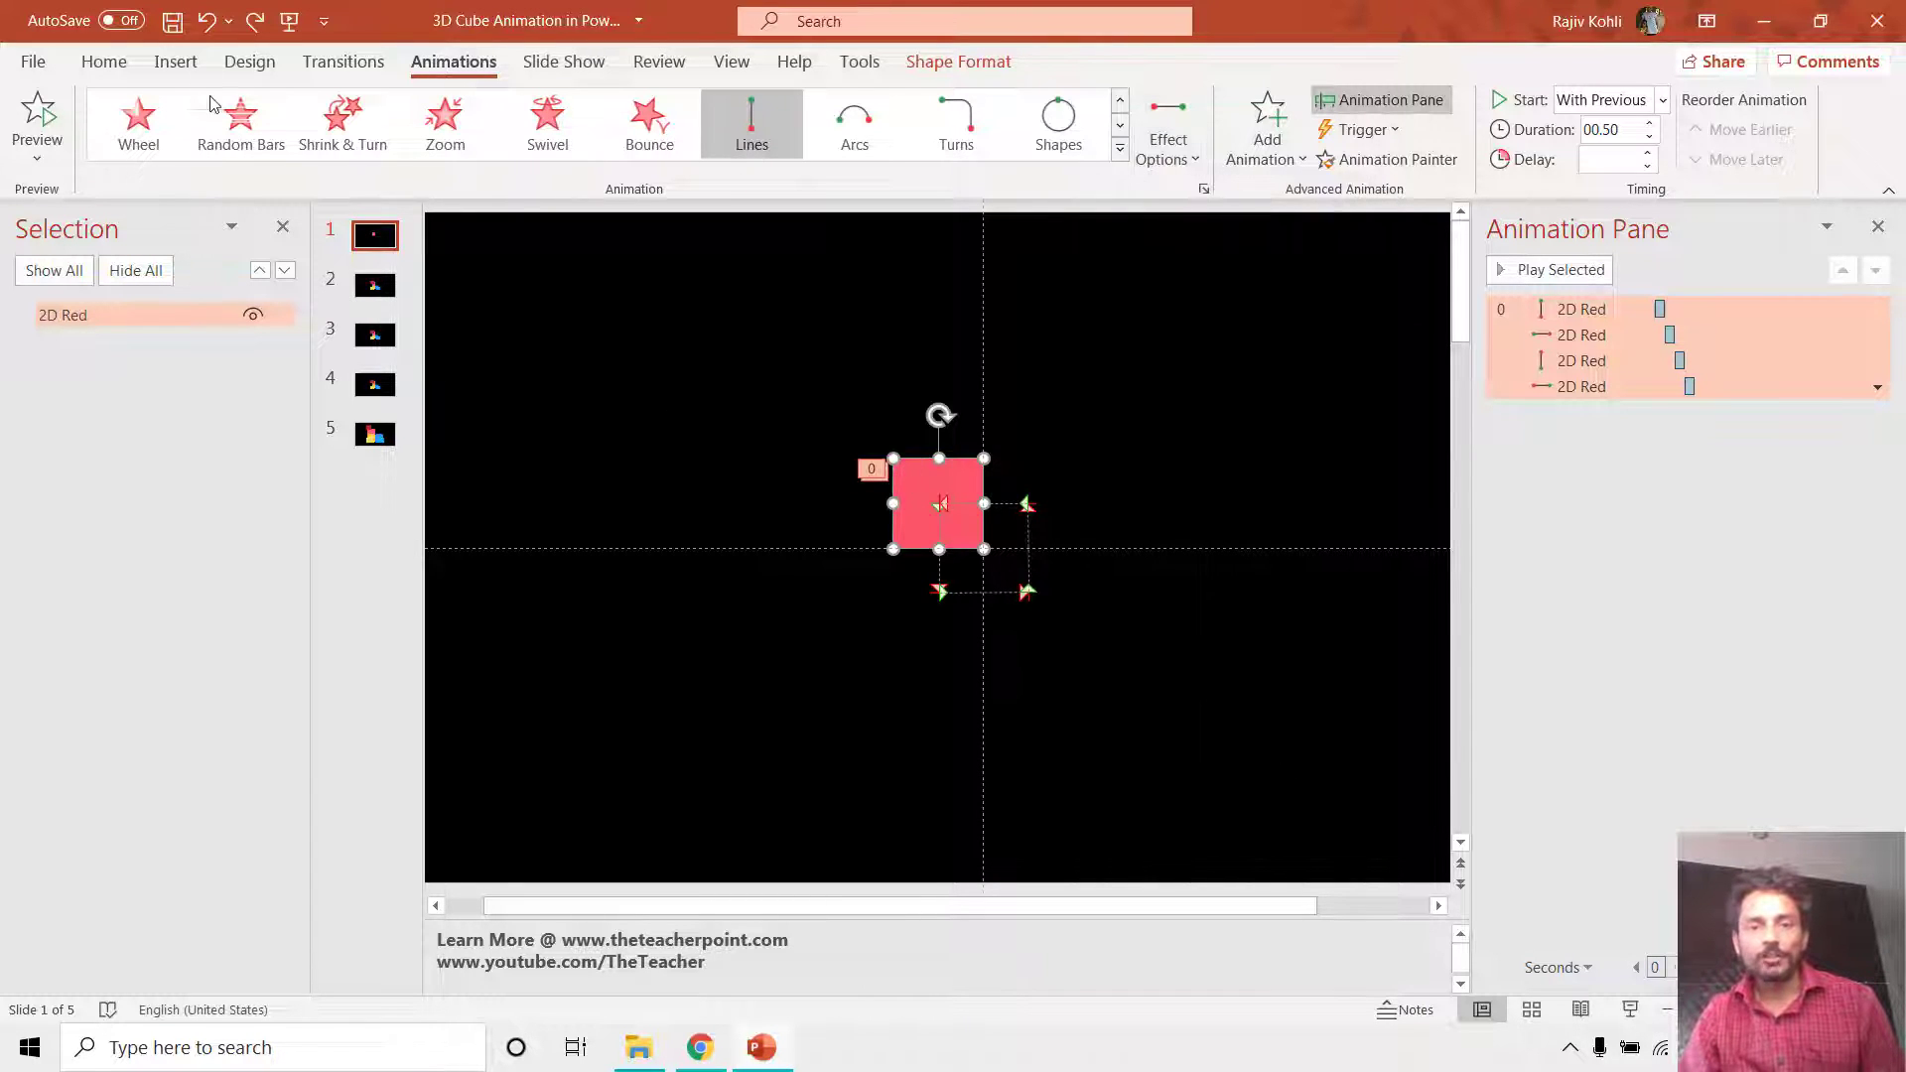
Duplicate the red square, fill the copy yellow, and place it exactly over the red square.
click(107, 69)
click(110, 130)
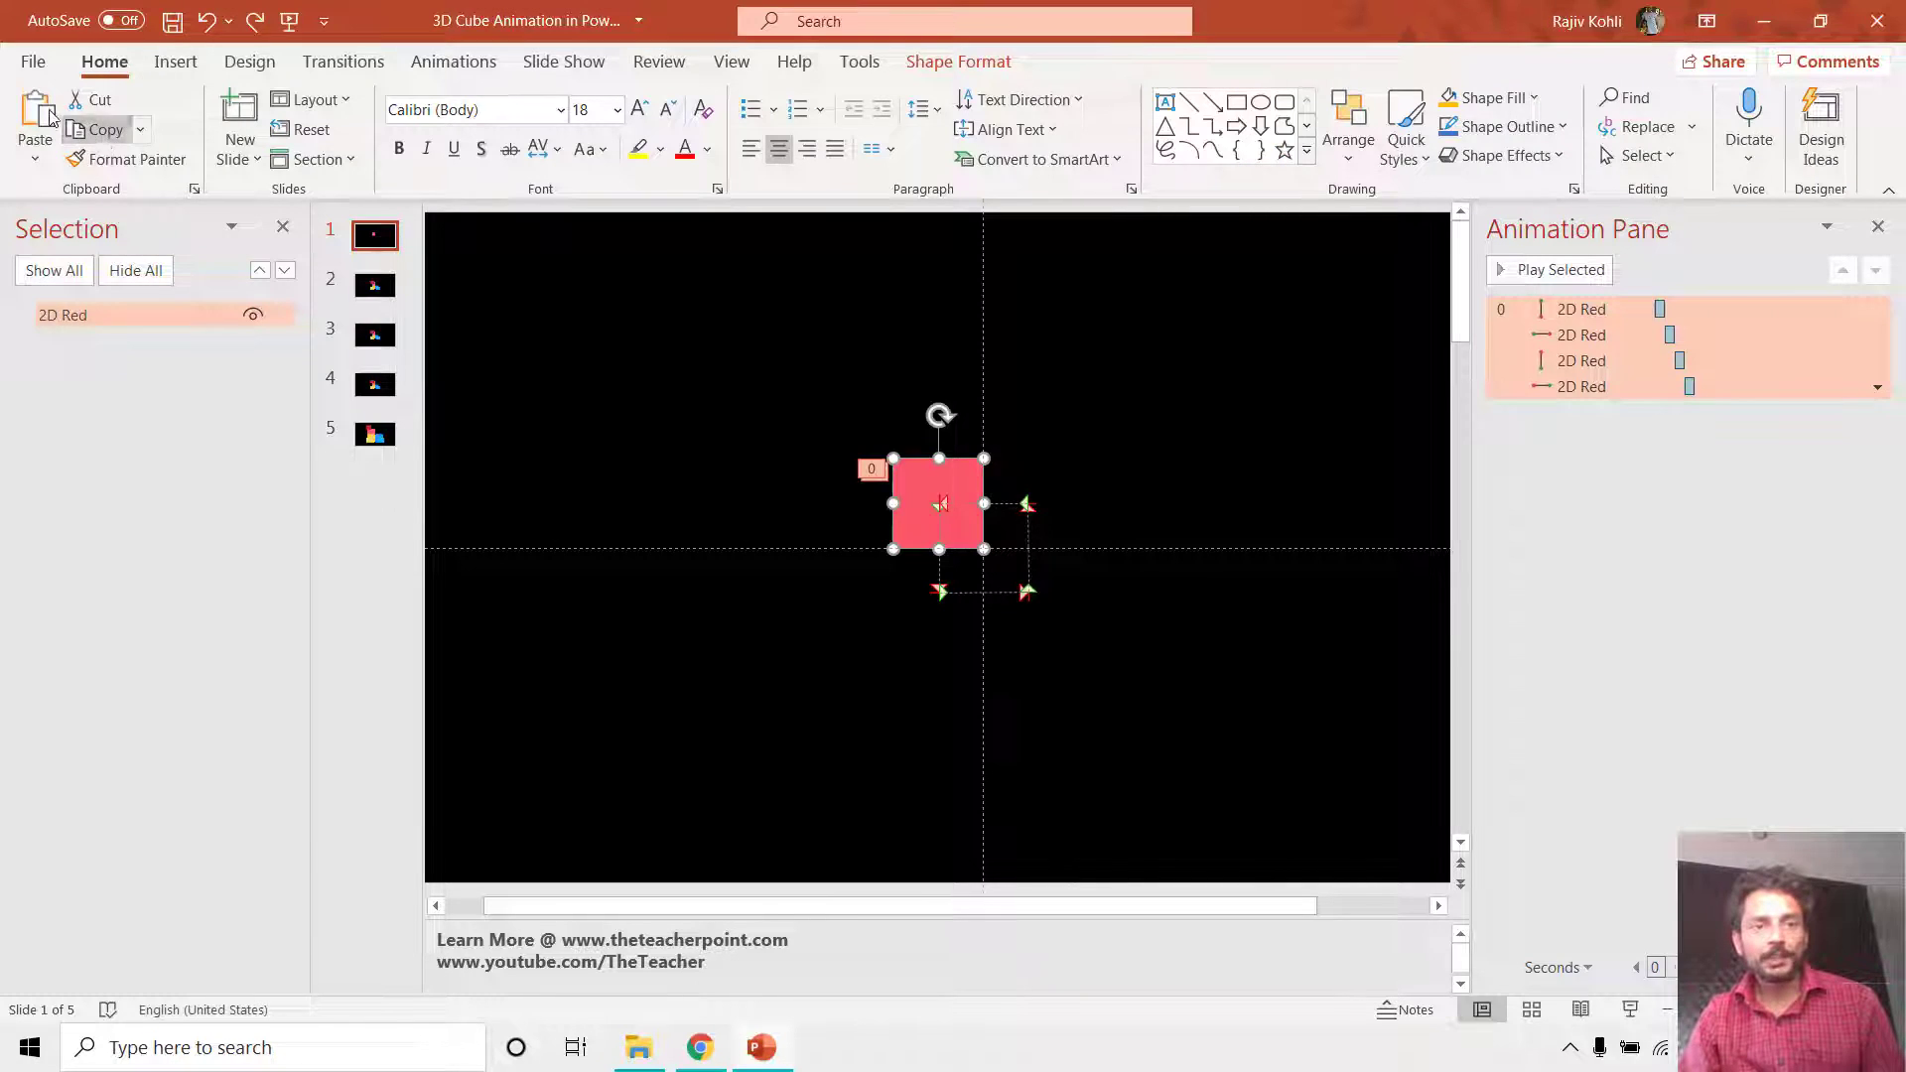
key(ctrl+v)
click(959, 62)
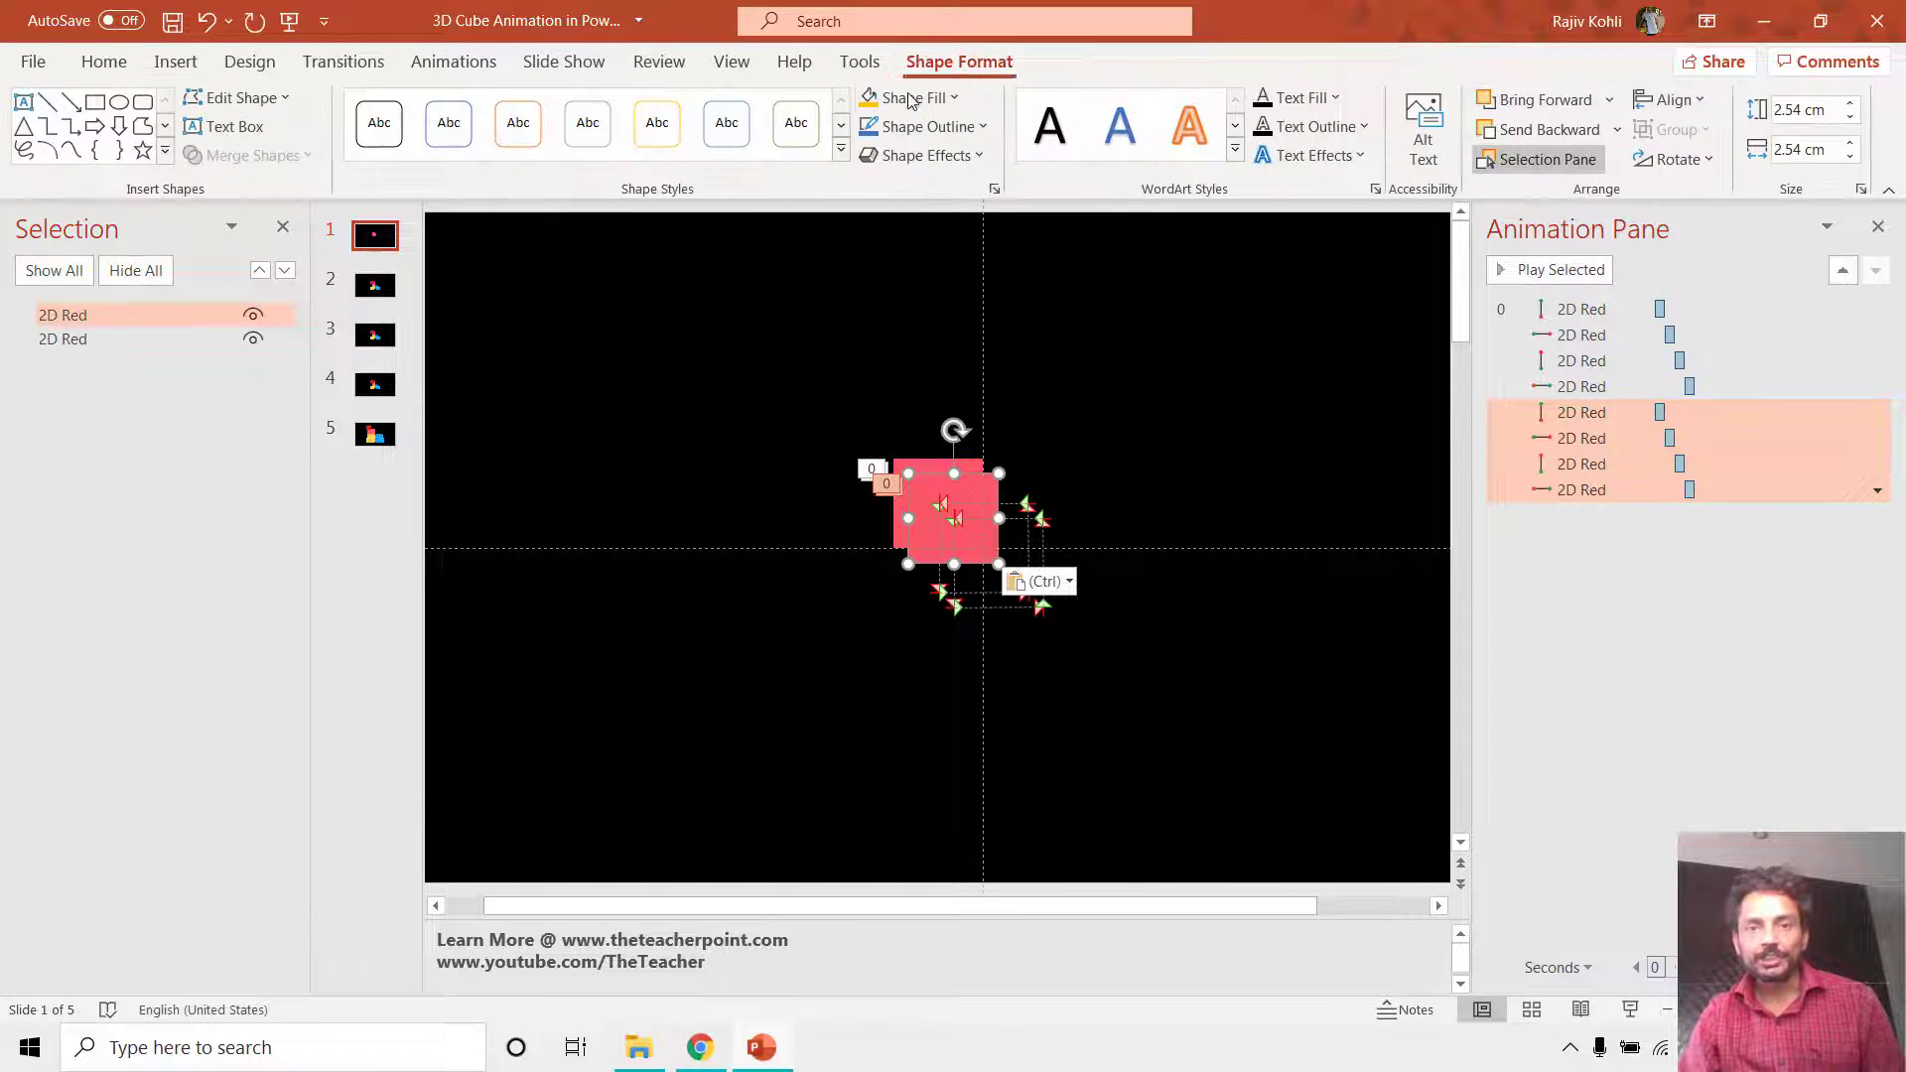
click(869, 99)
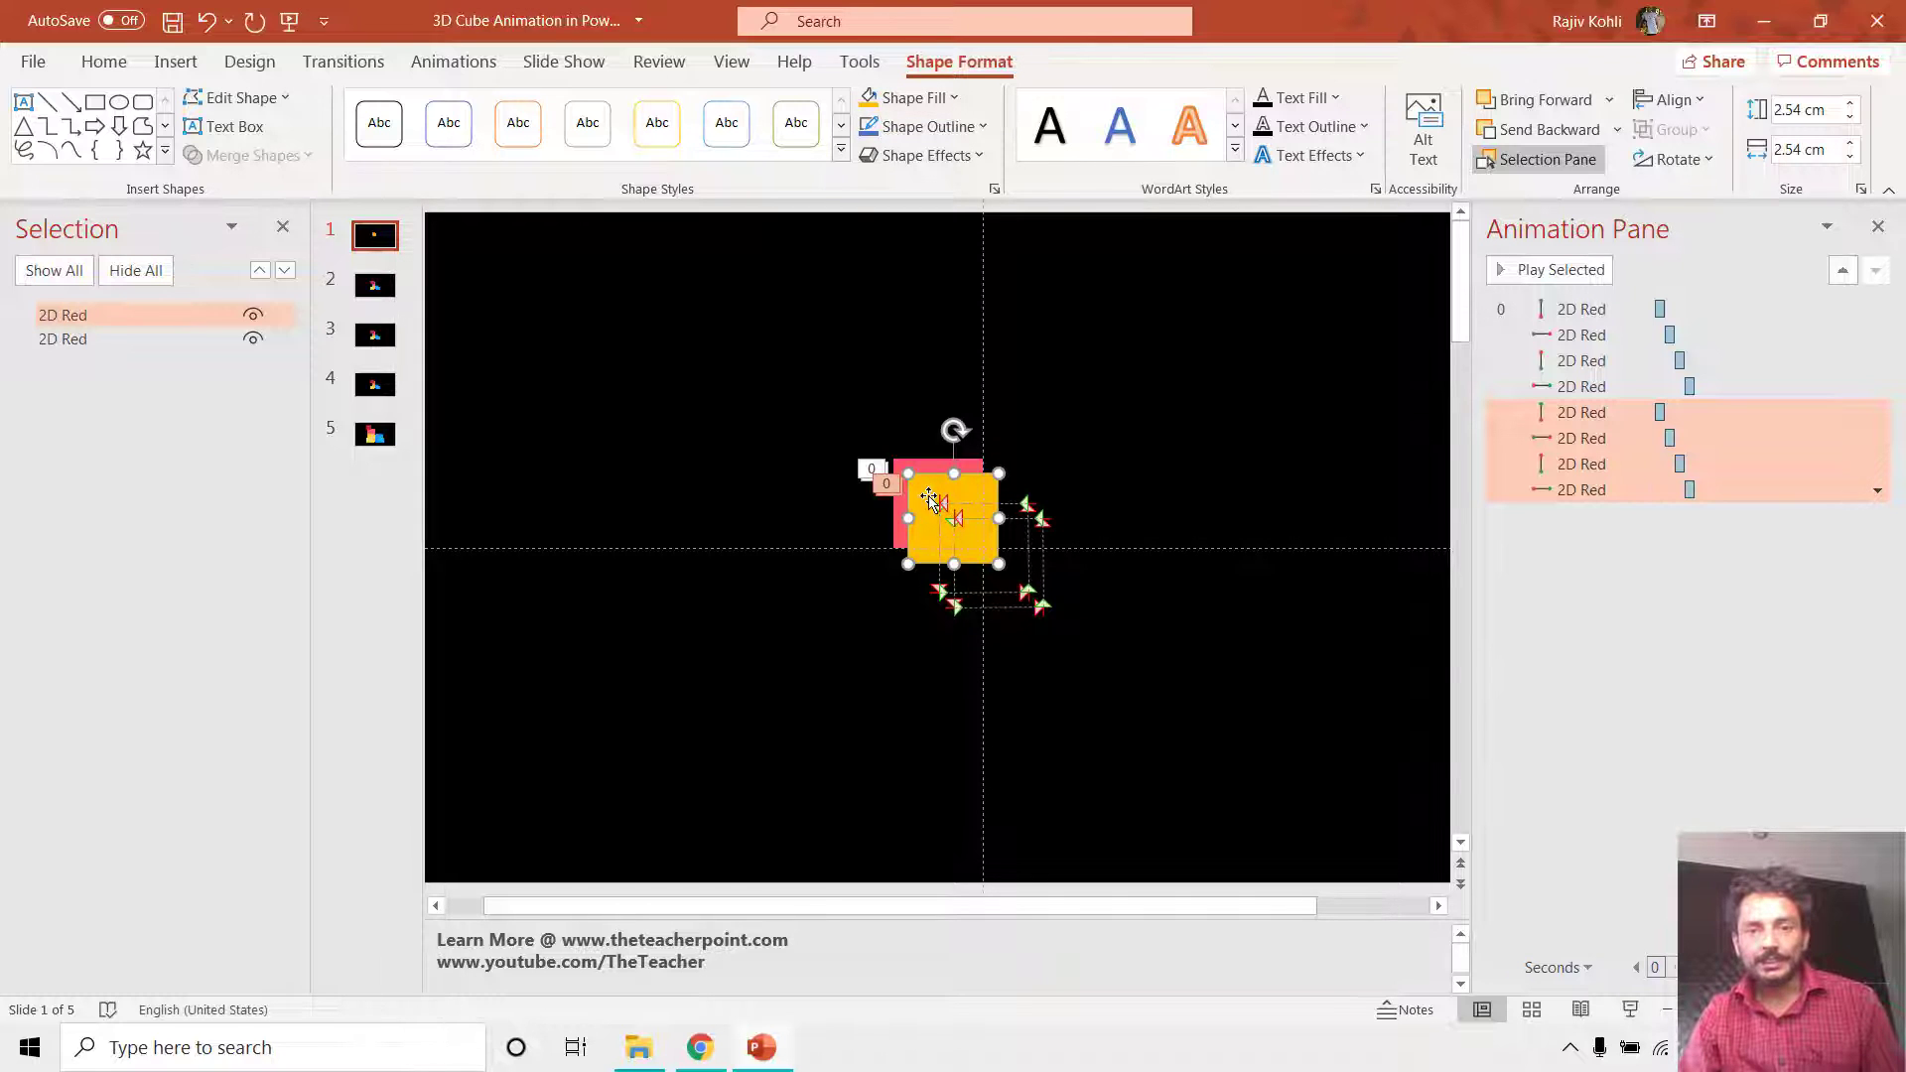
drag(935, 491, 919, 474)
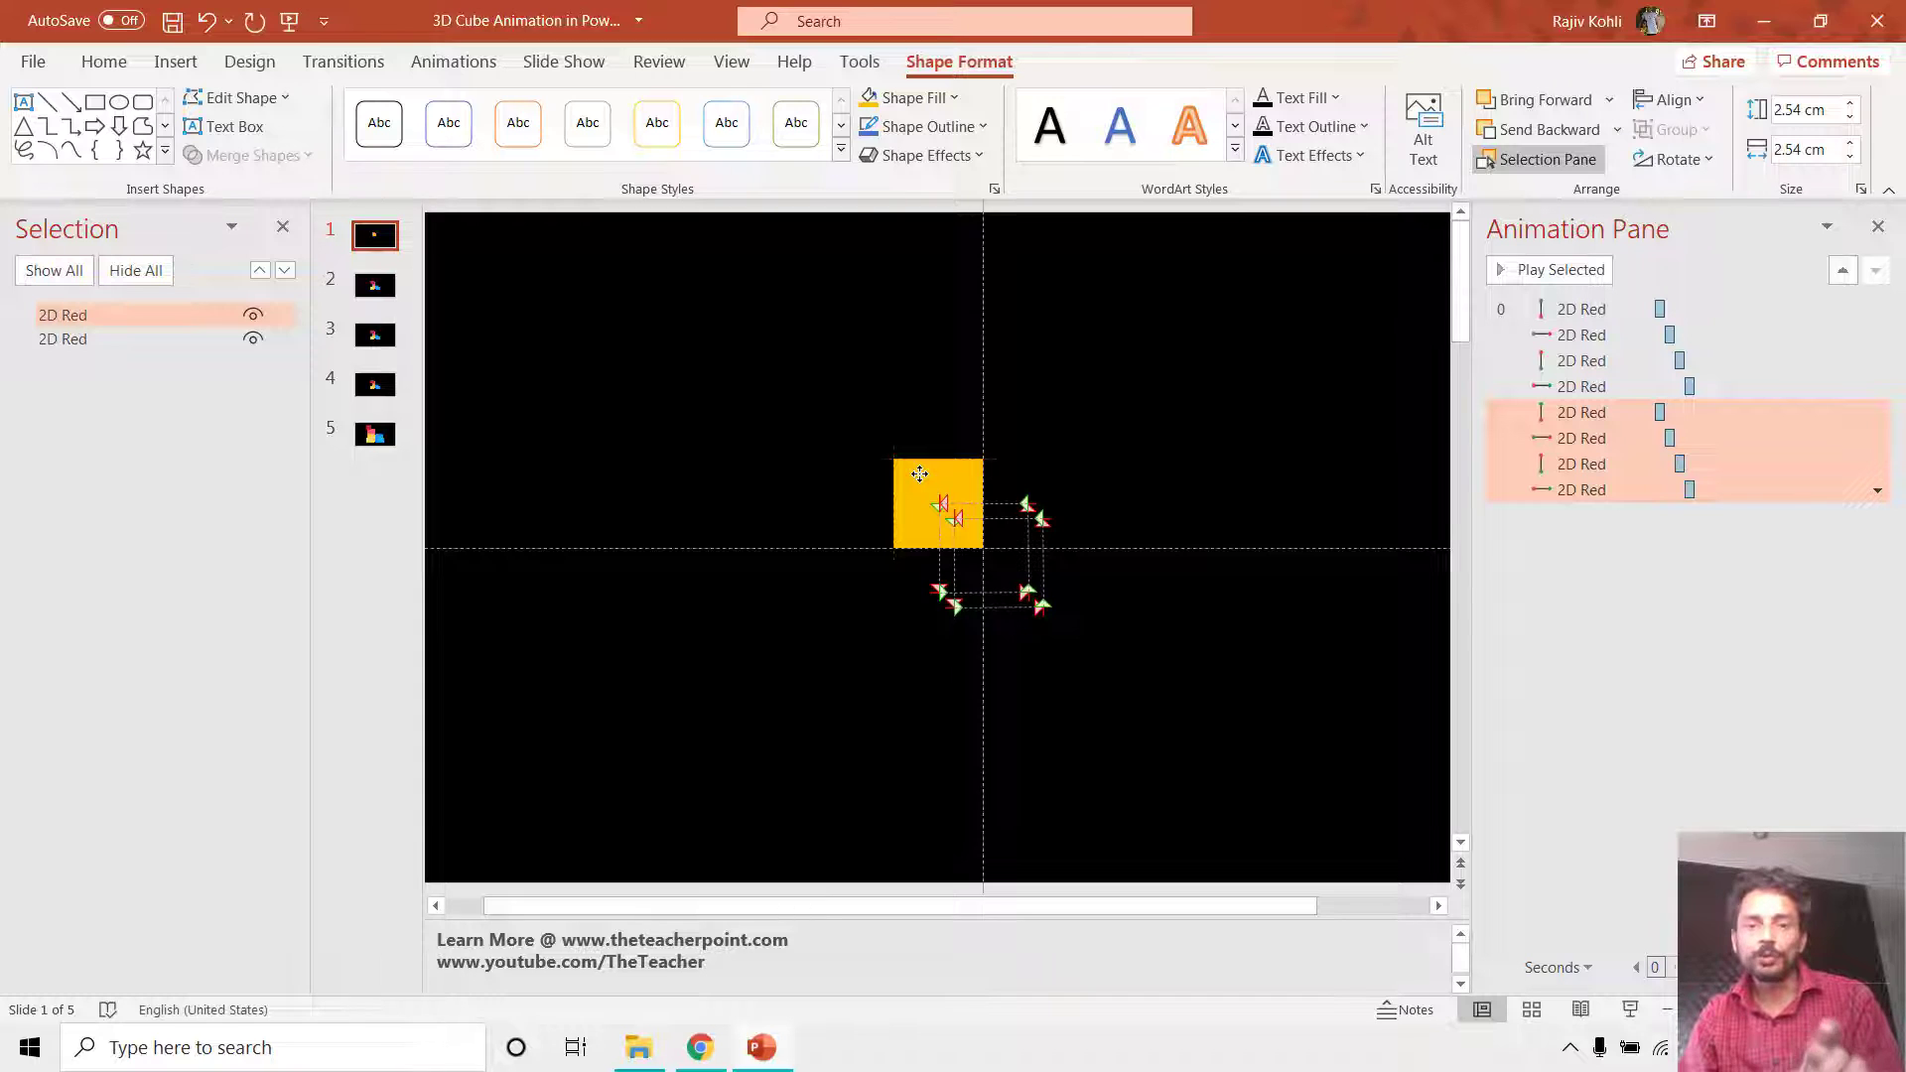
click(919, 474)
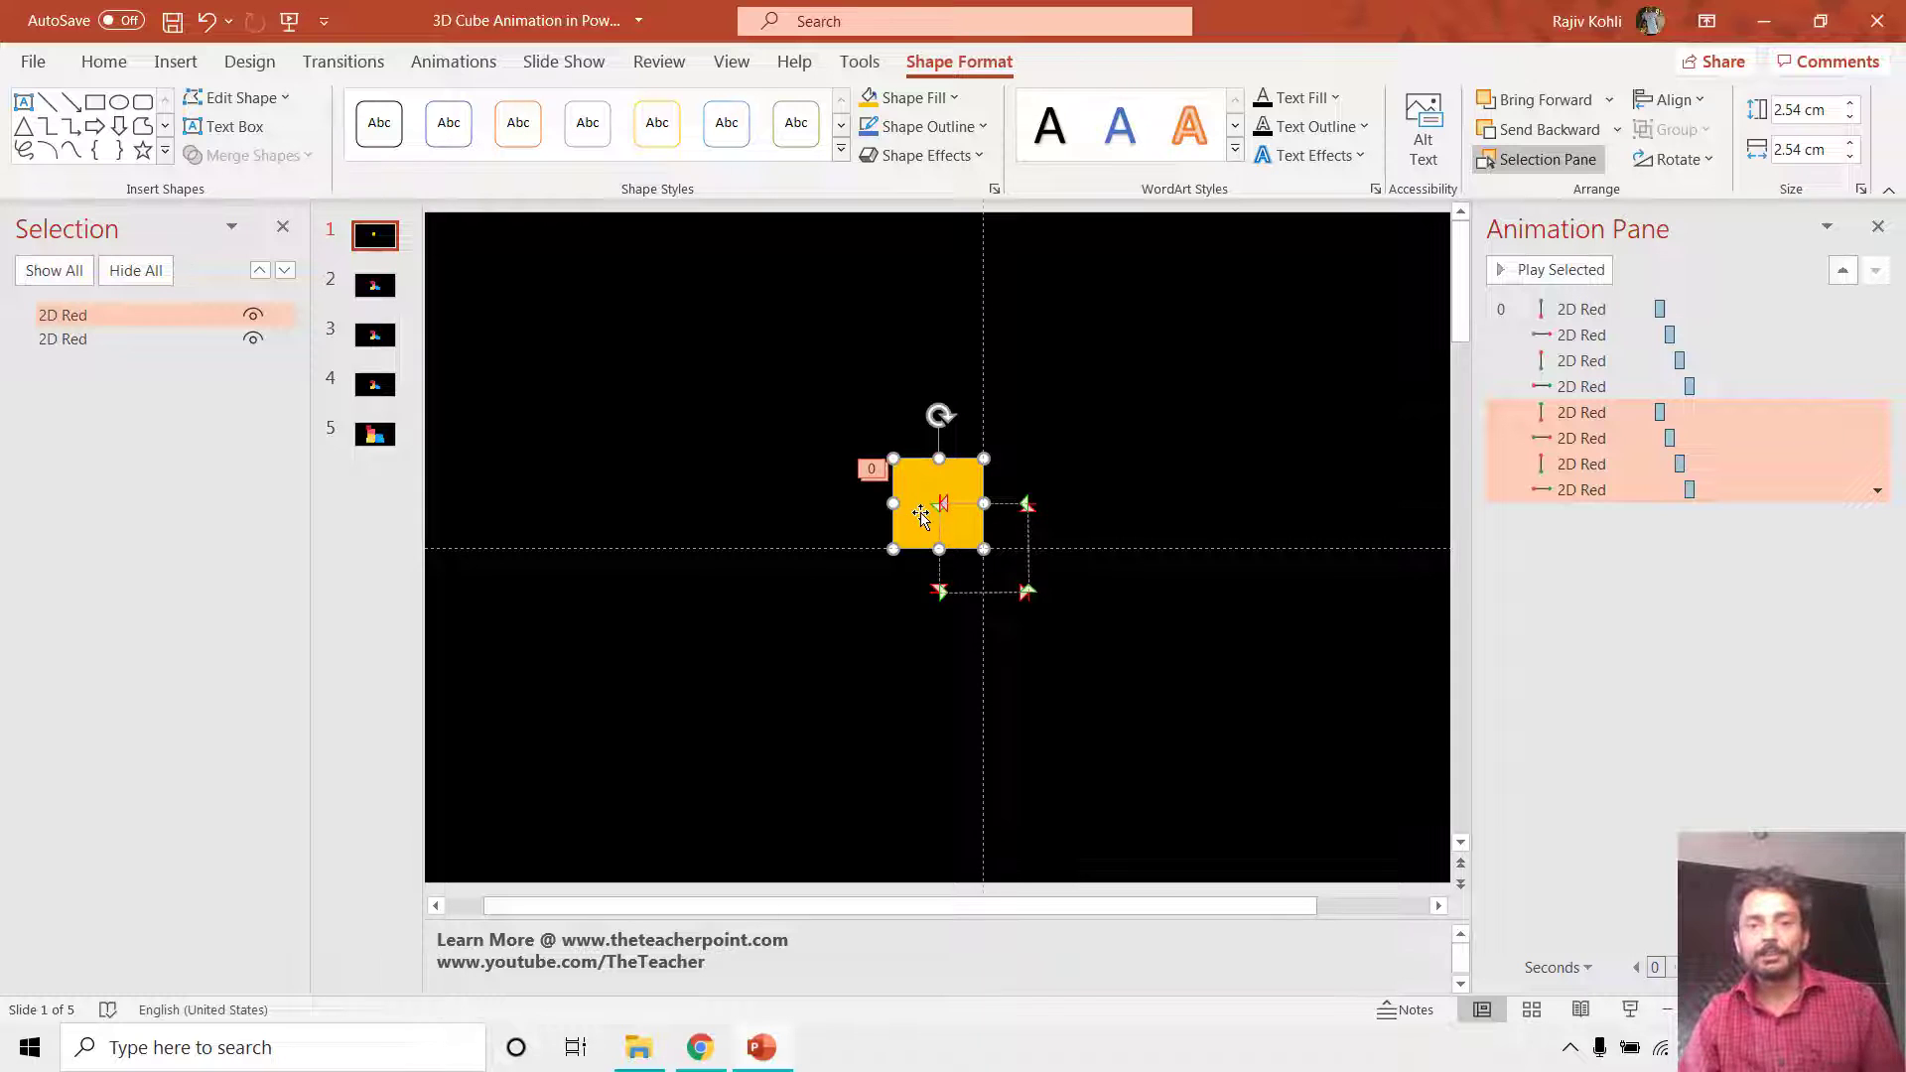
Try moving the yellow square down with paths following, then undo the move.
click(454, 62)
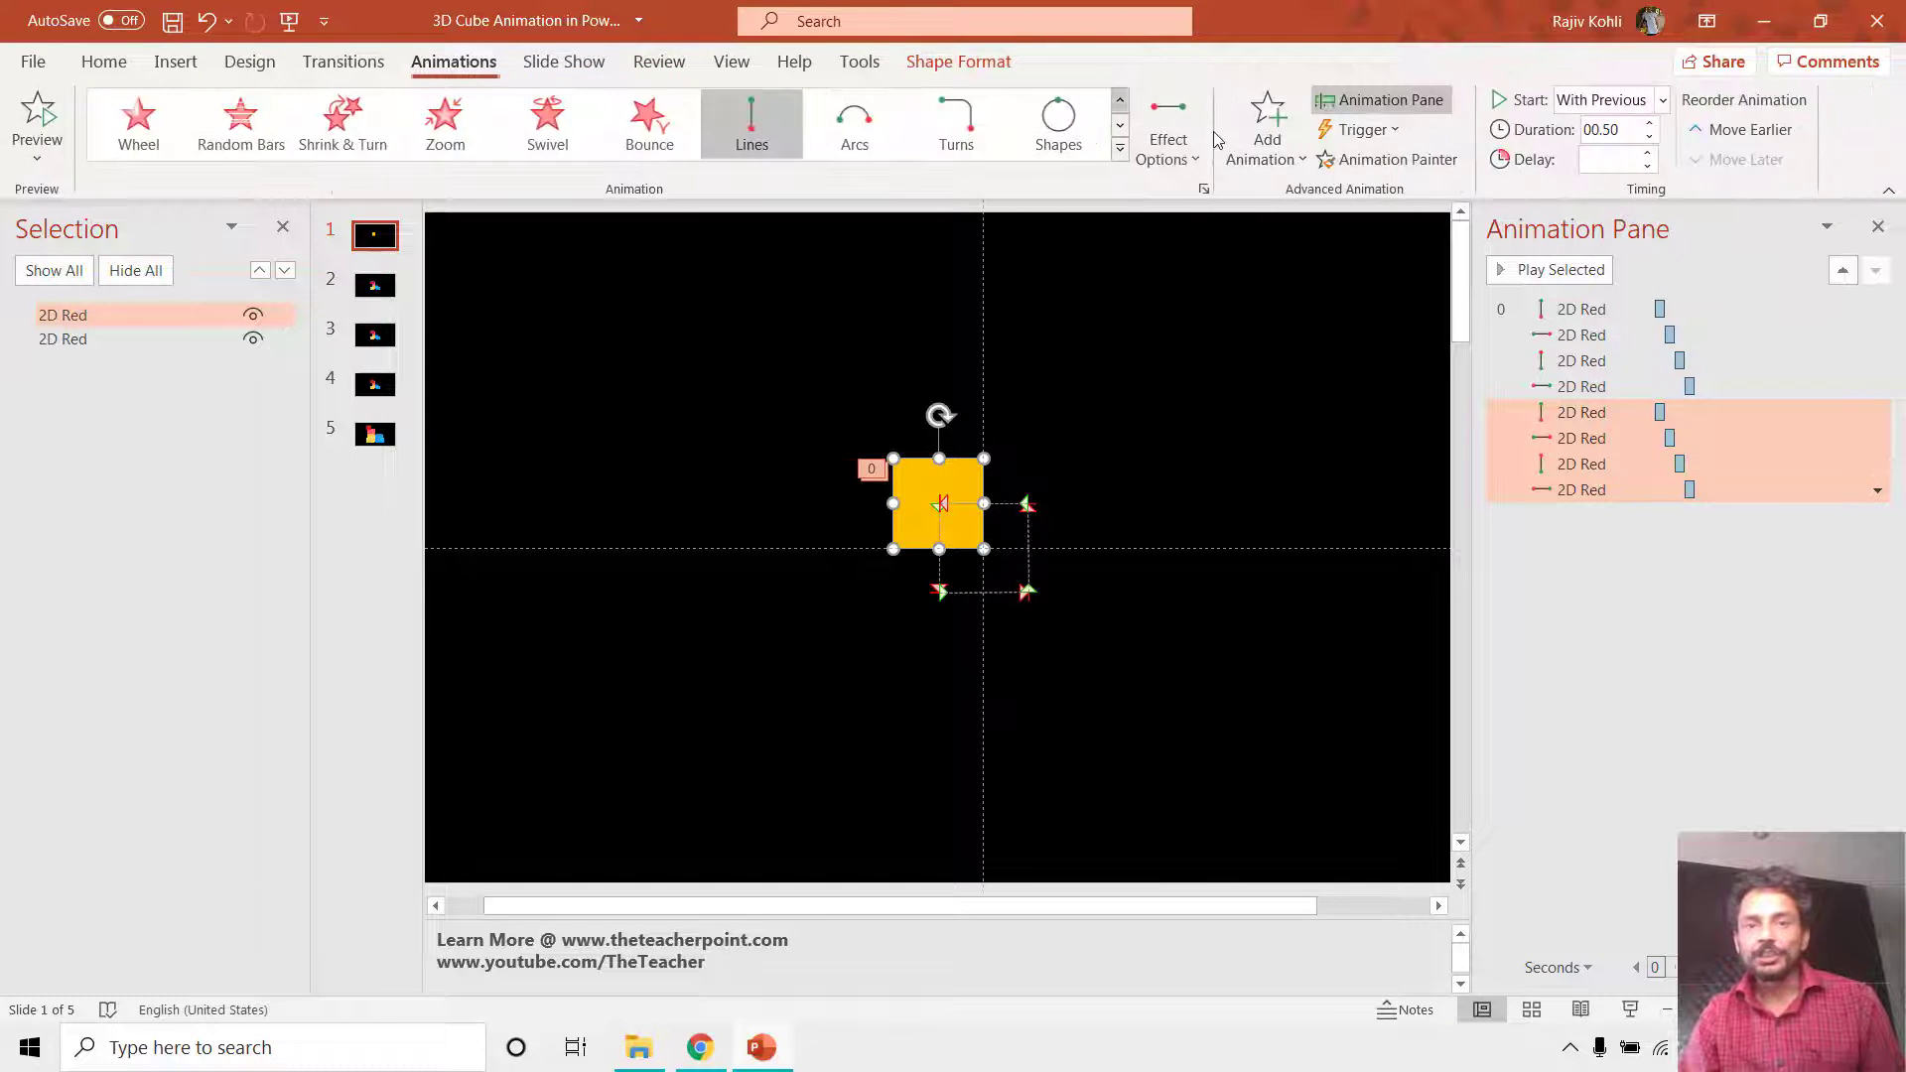
click(1160, 140)
click(911, 526)
drag(923, 491, 923, 581)
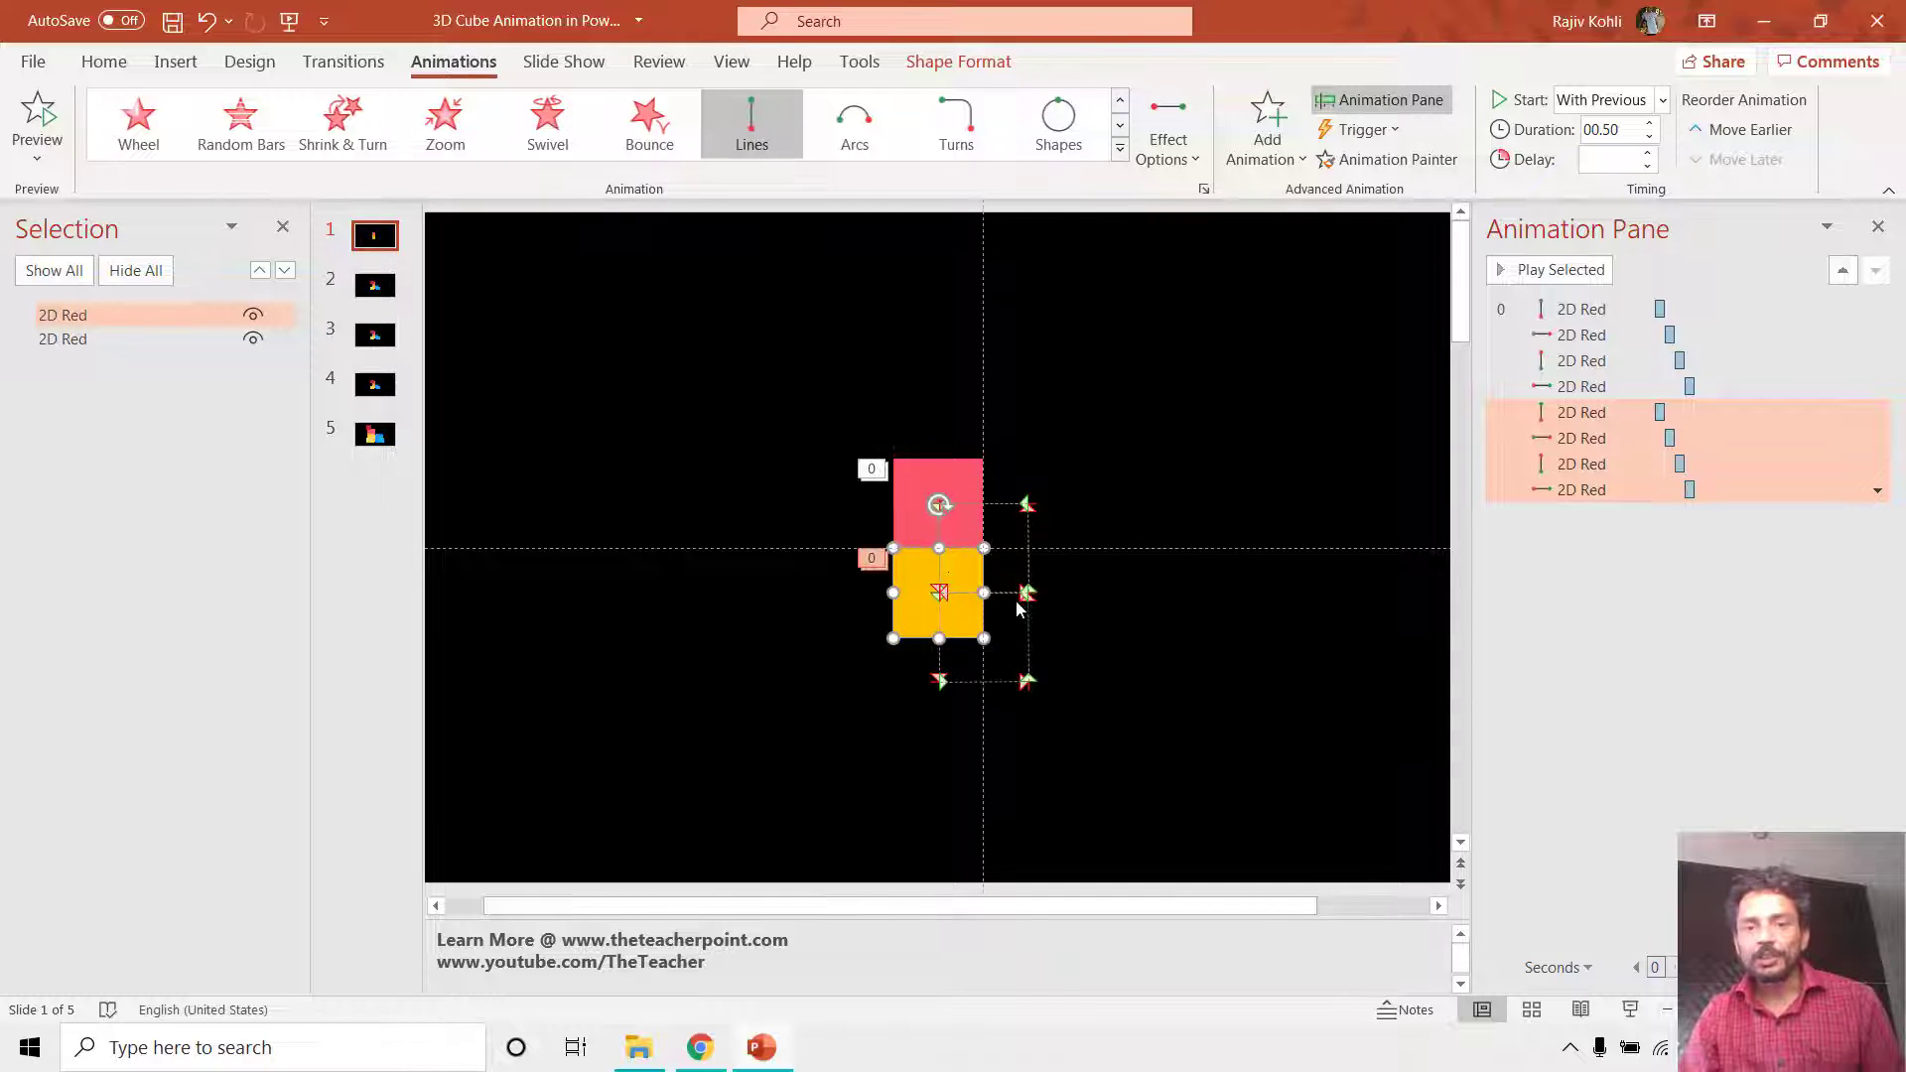
key(ctrl+z)
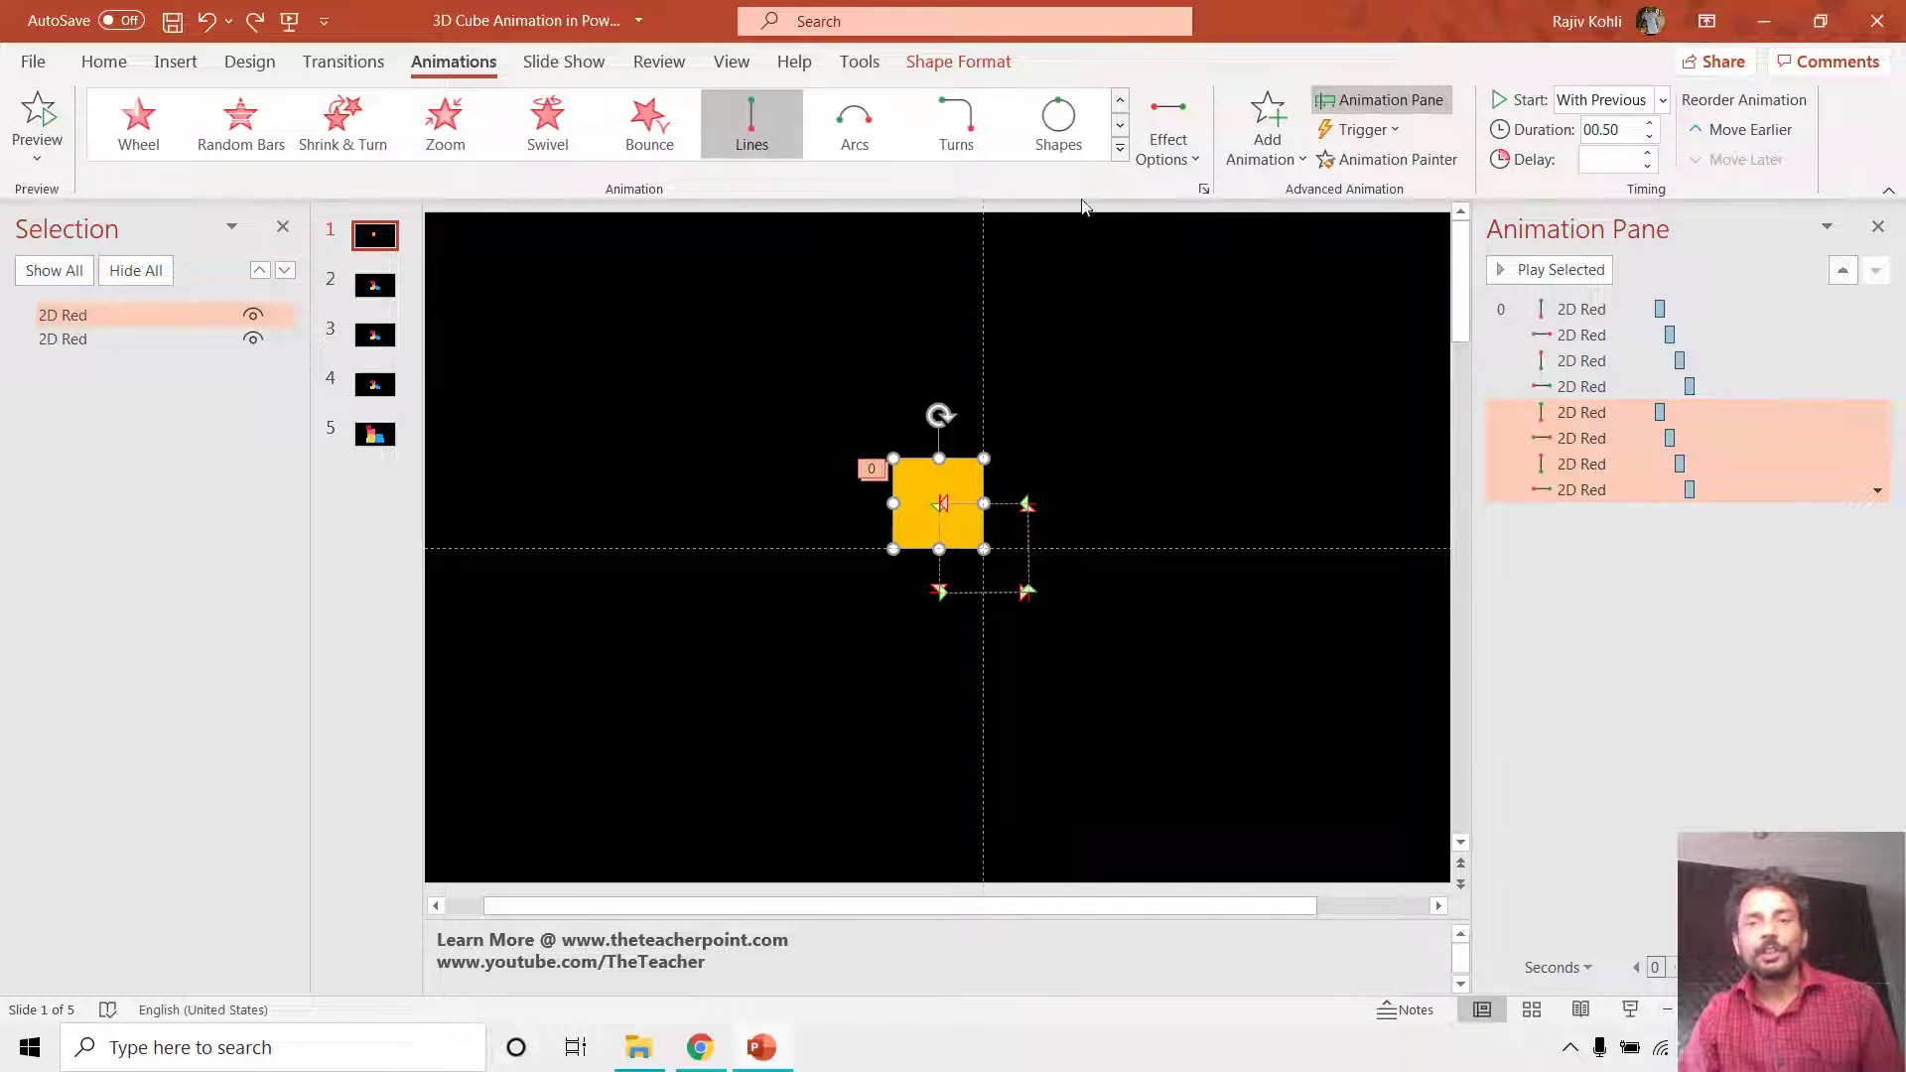
Lock the yellow square's path origin, move it below the red square, and select its first path.
click(1178, 147)
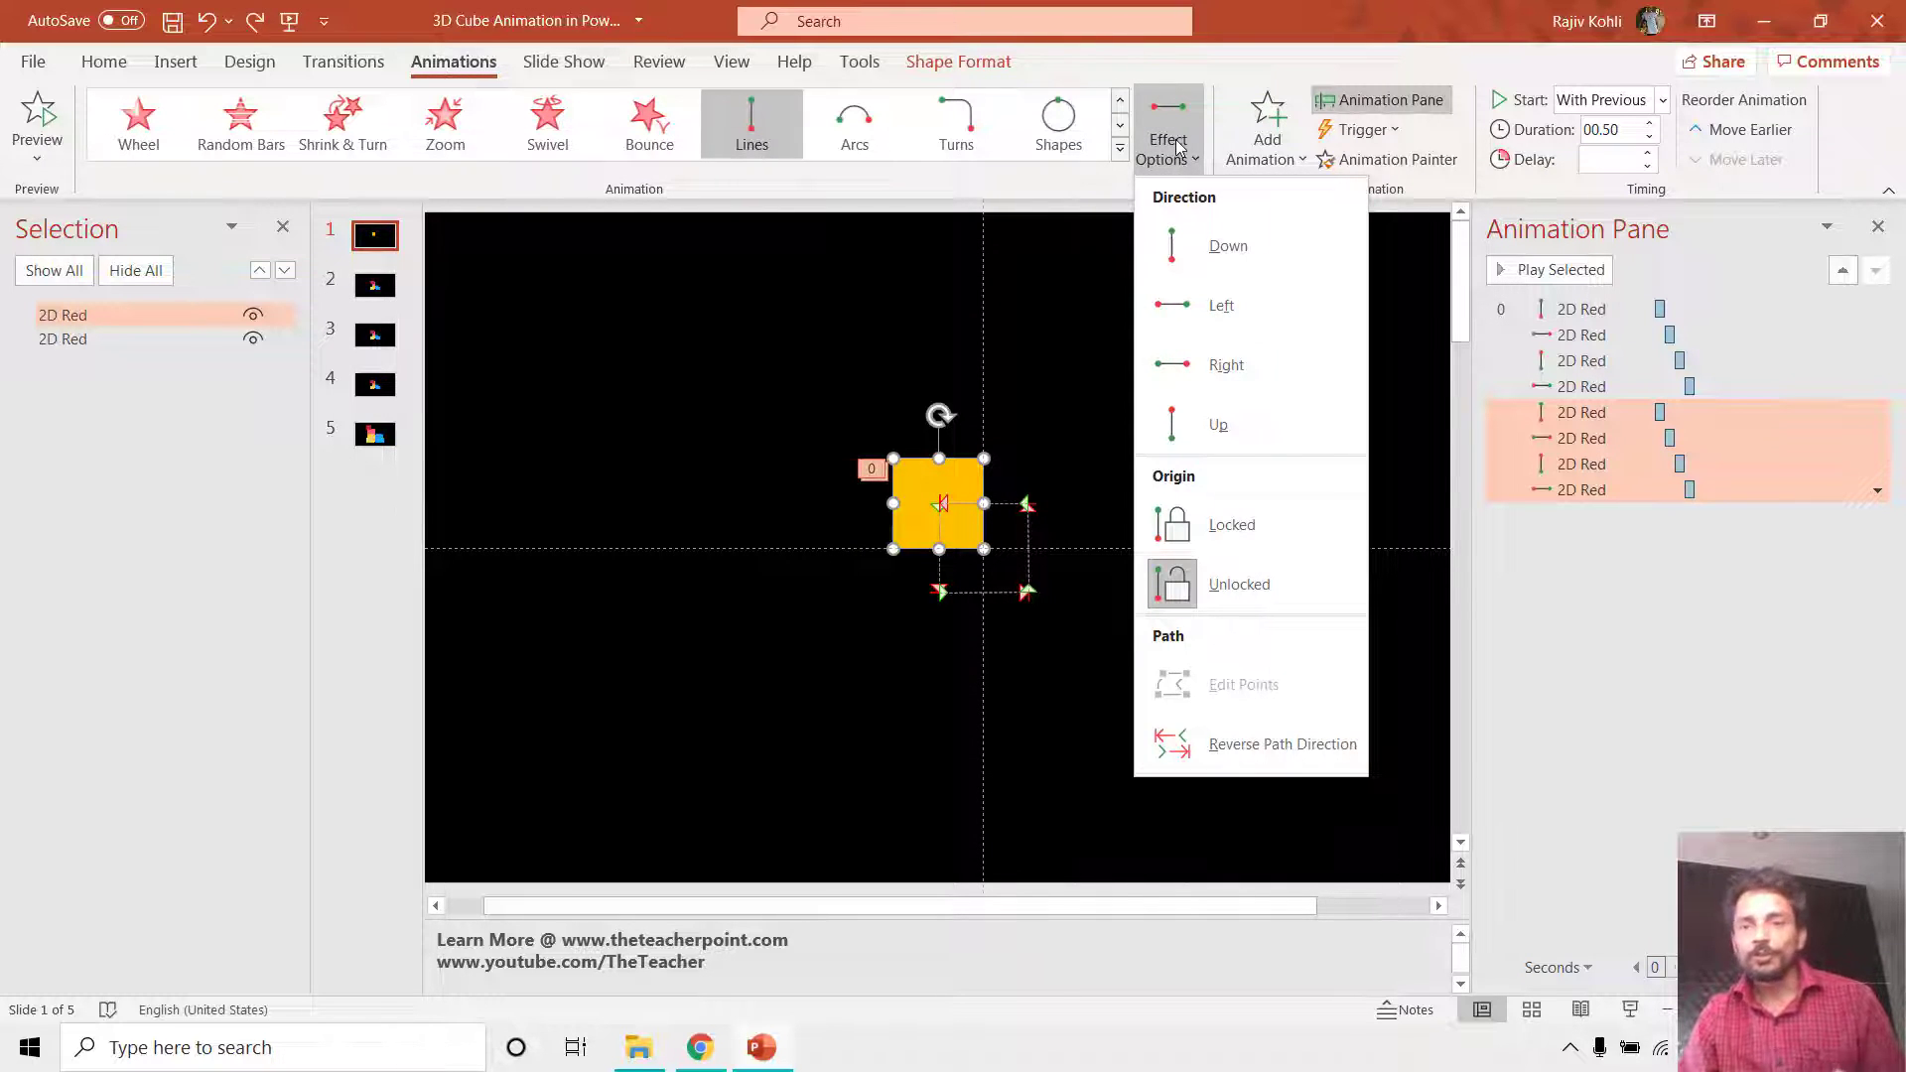
click(1199, 524)
drag(909, 488, 913, 570)
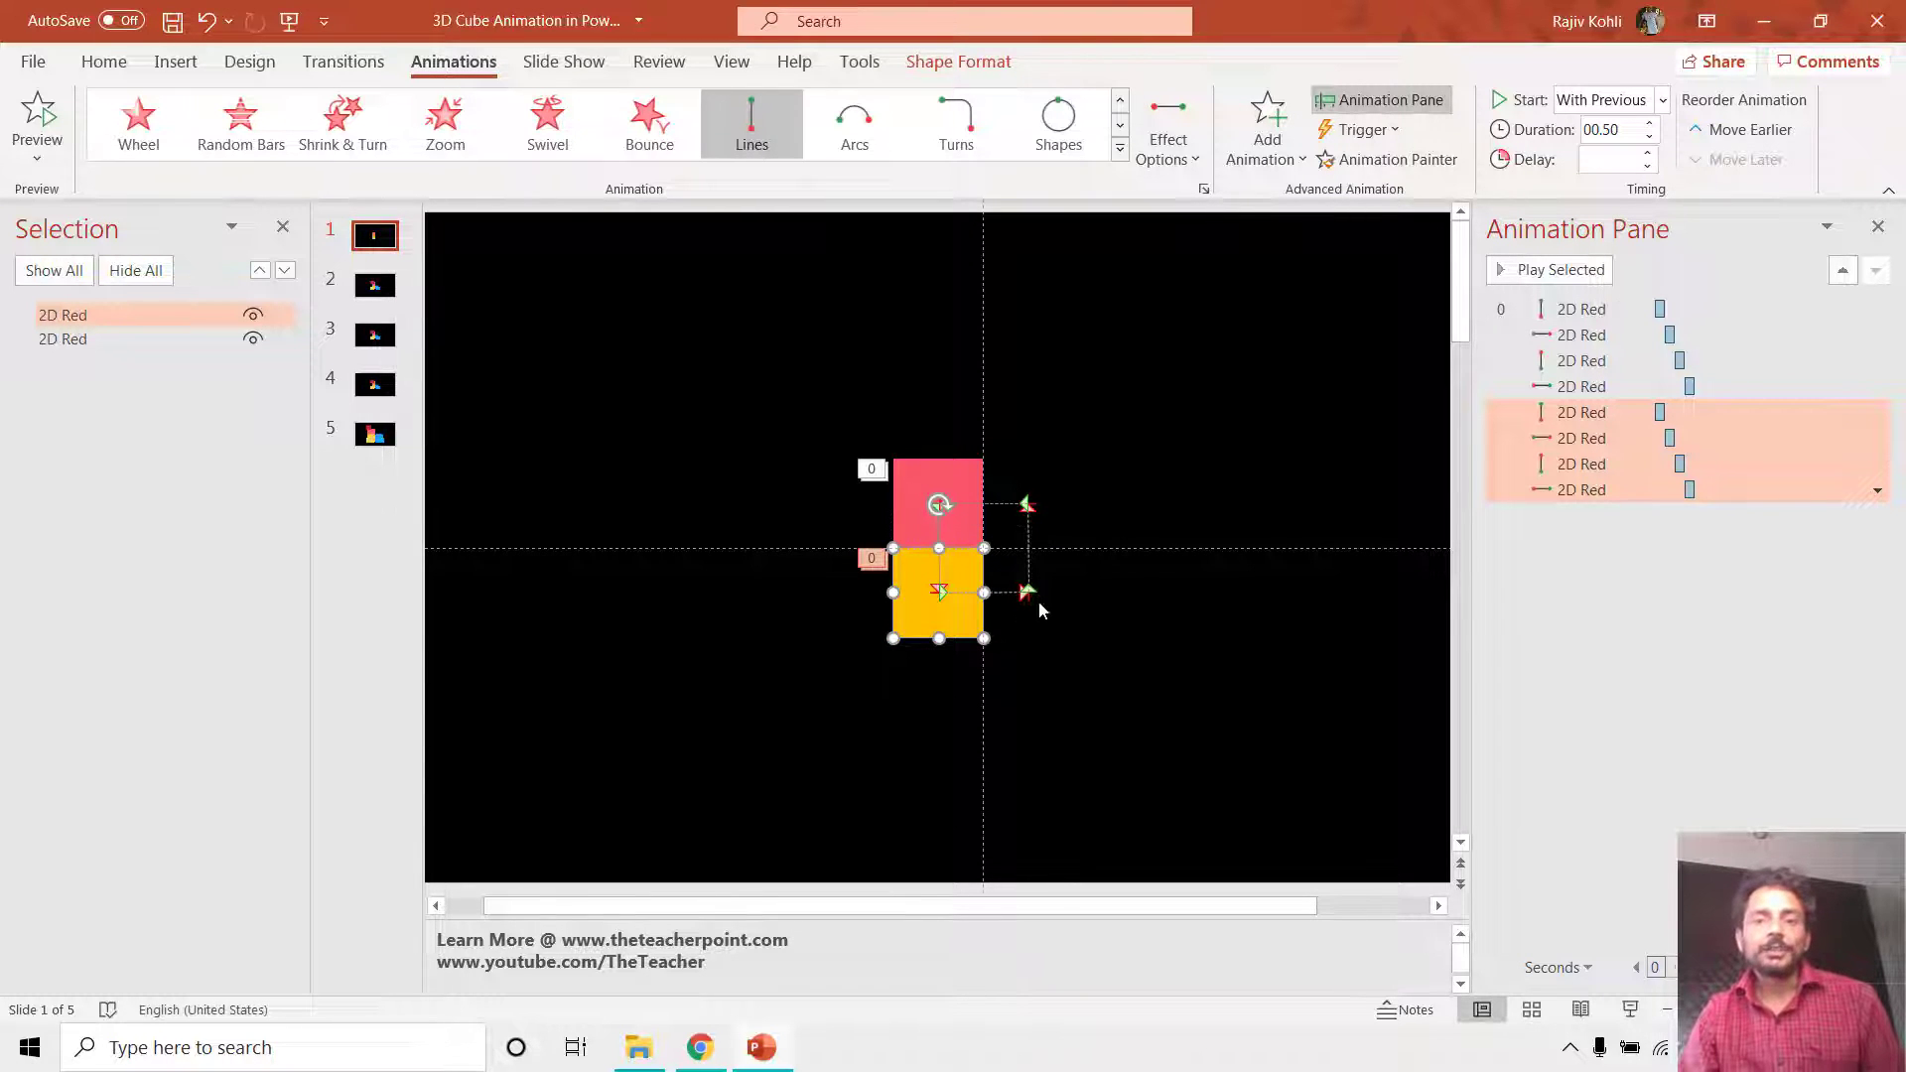
click(1605, 413)
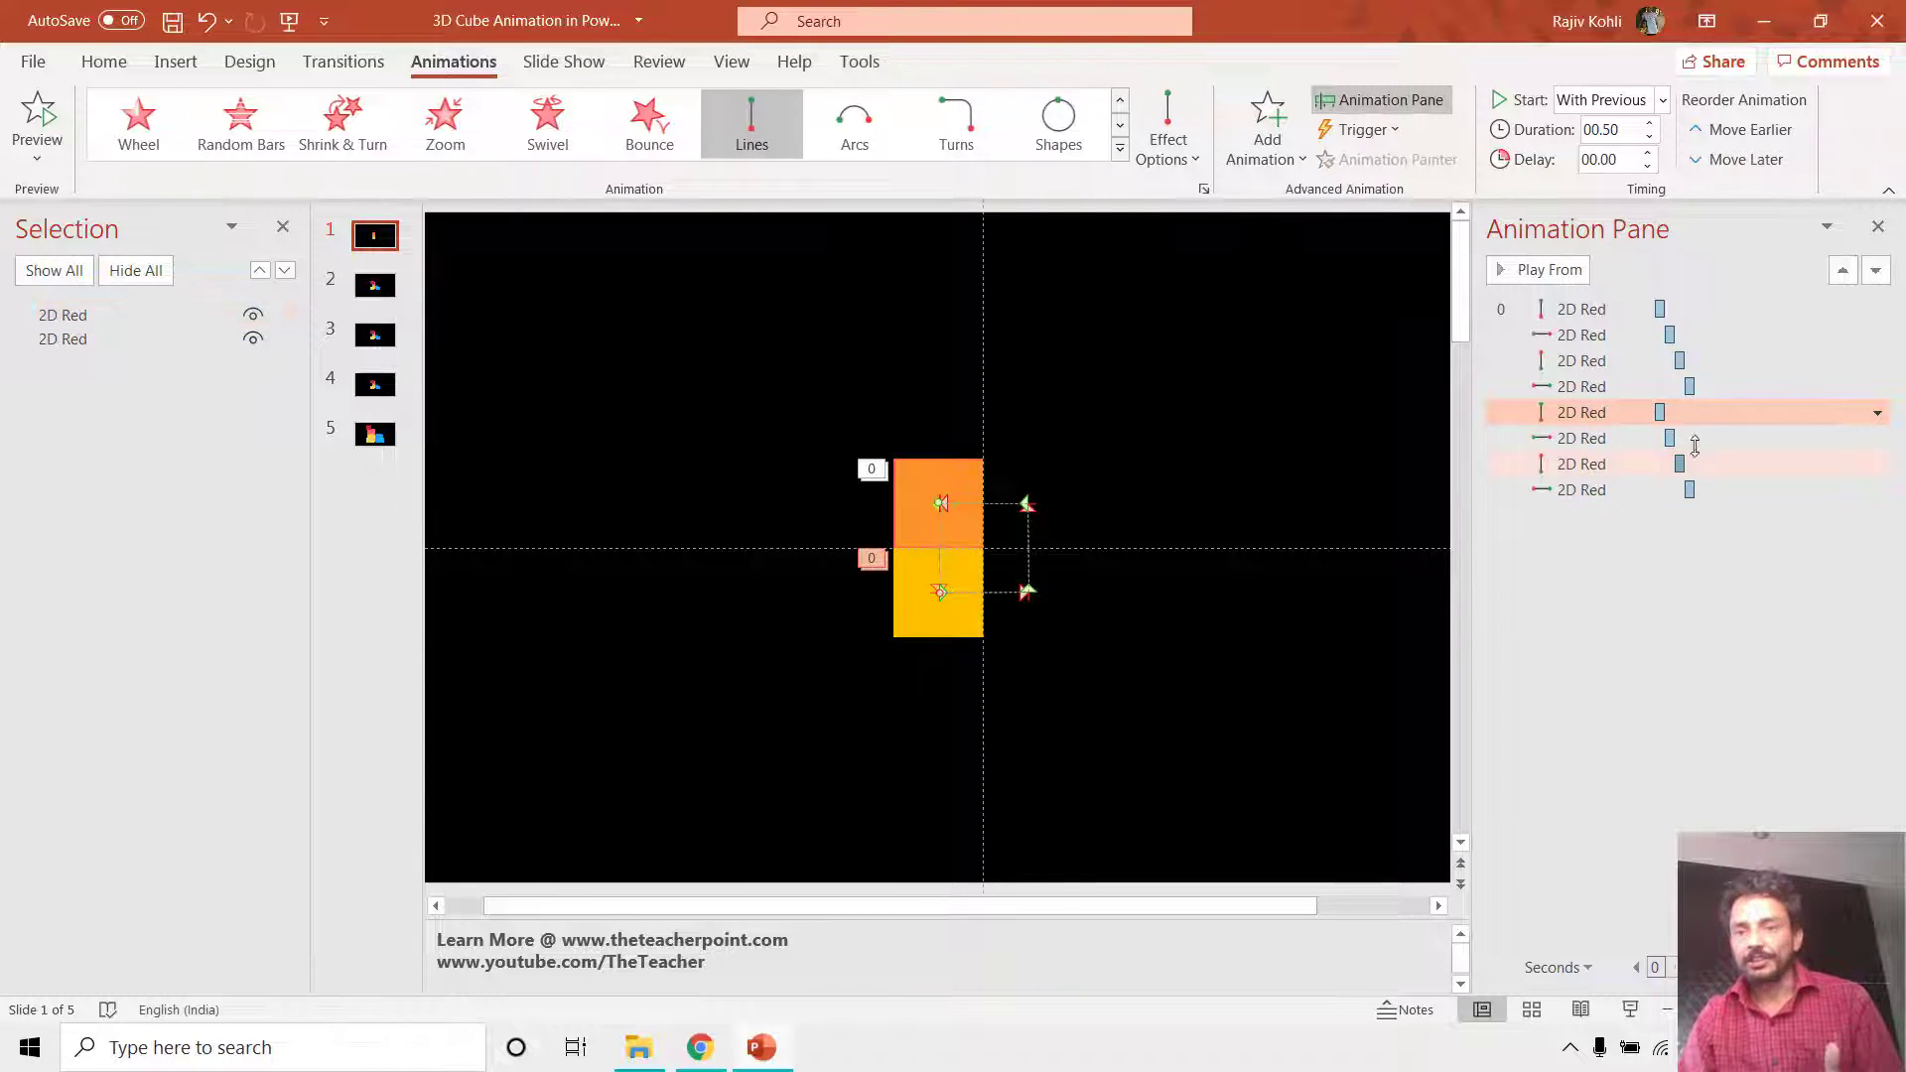
Move the second motion path one place earlier and reduce its delay to zero.
click(1595, 439)
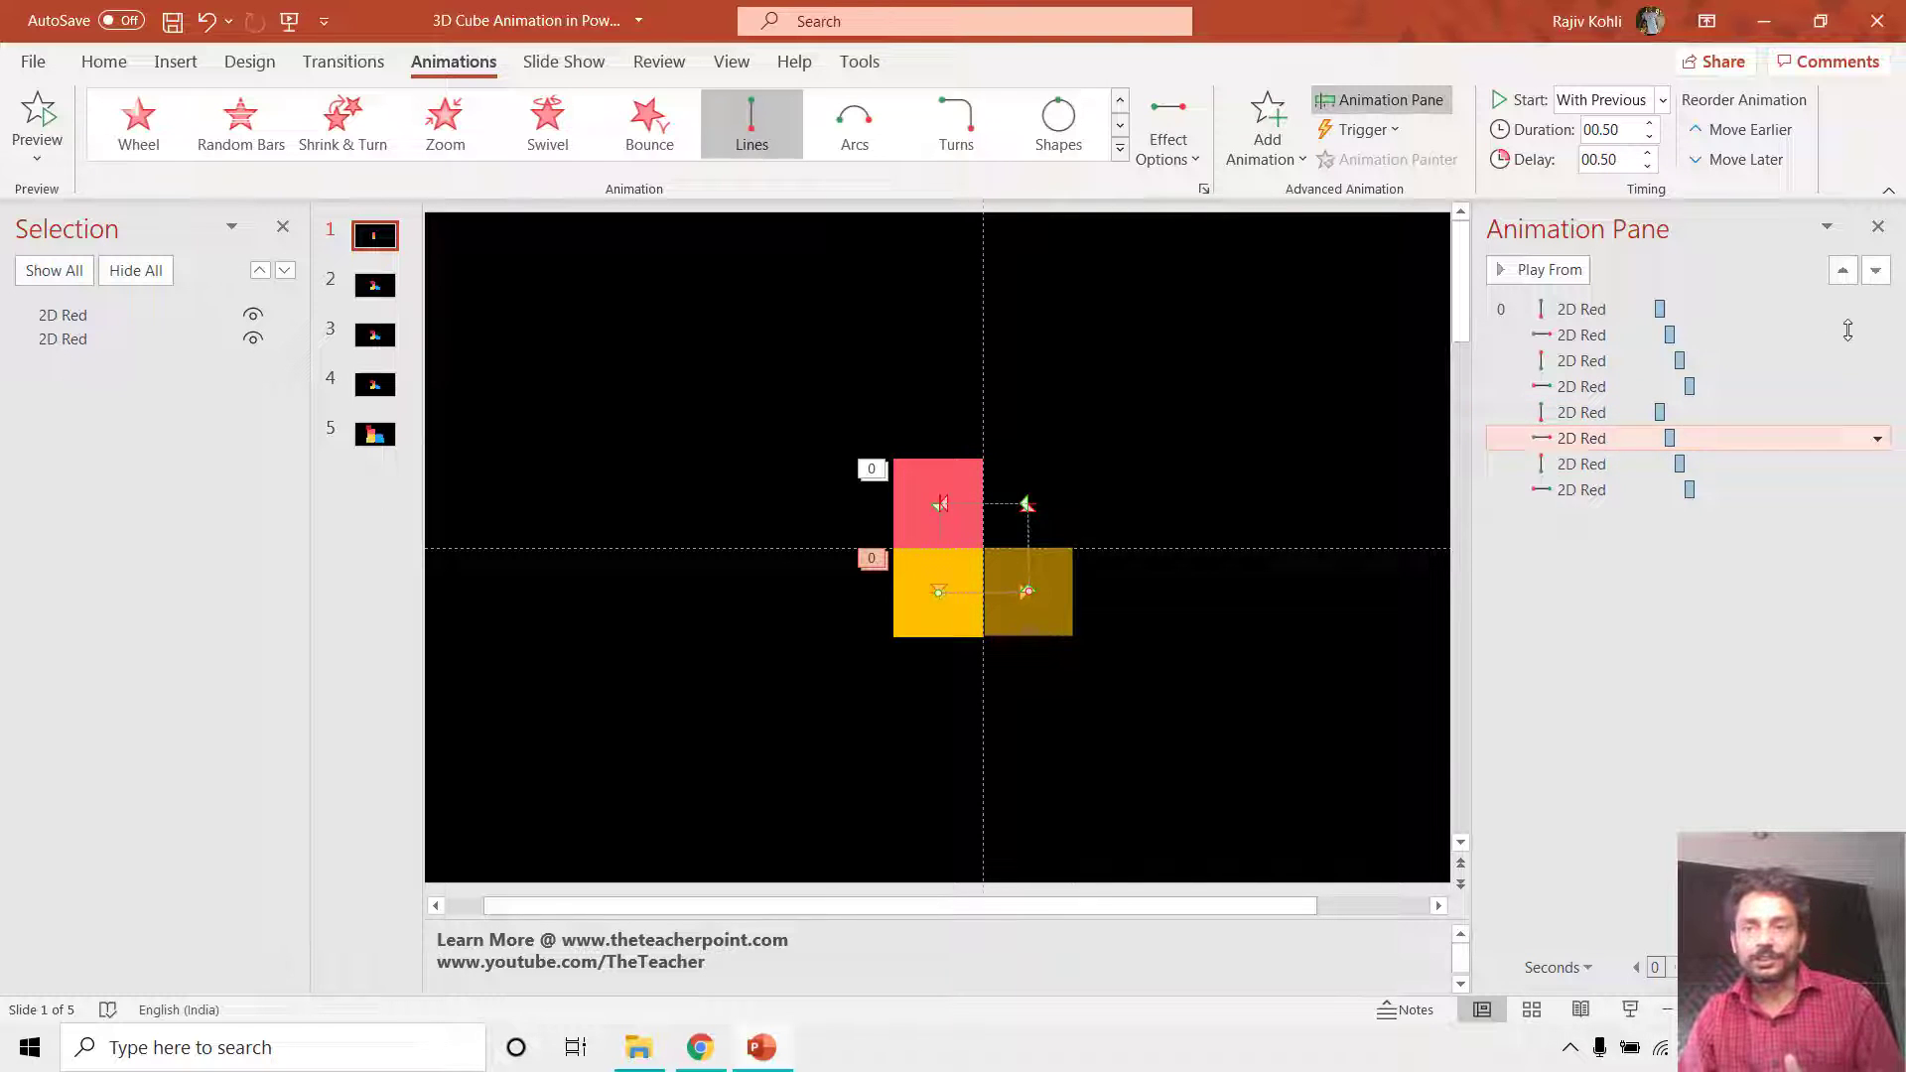
click(1843, 270)
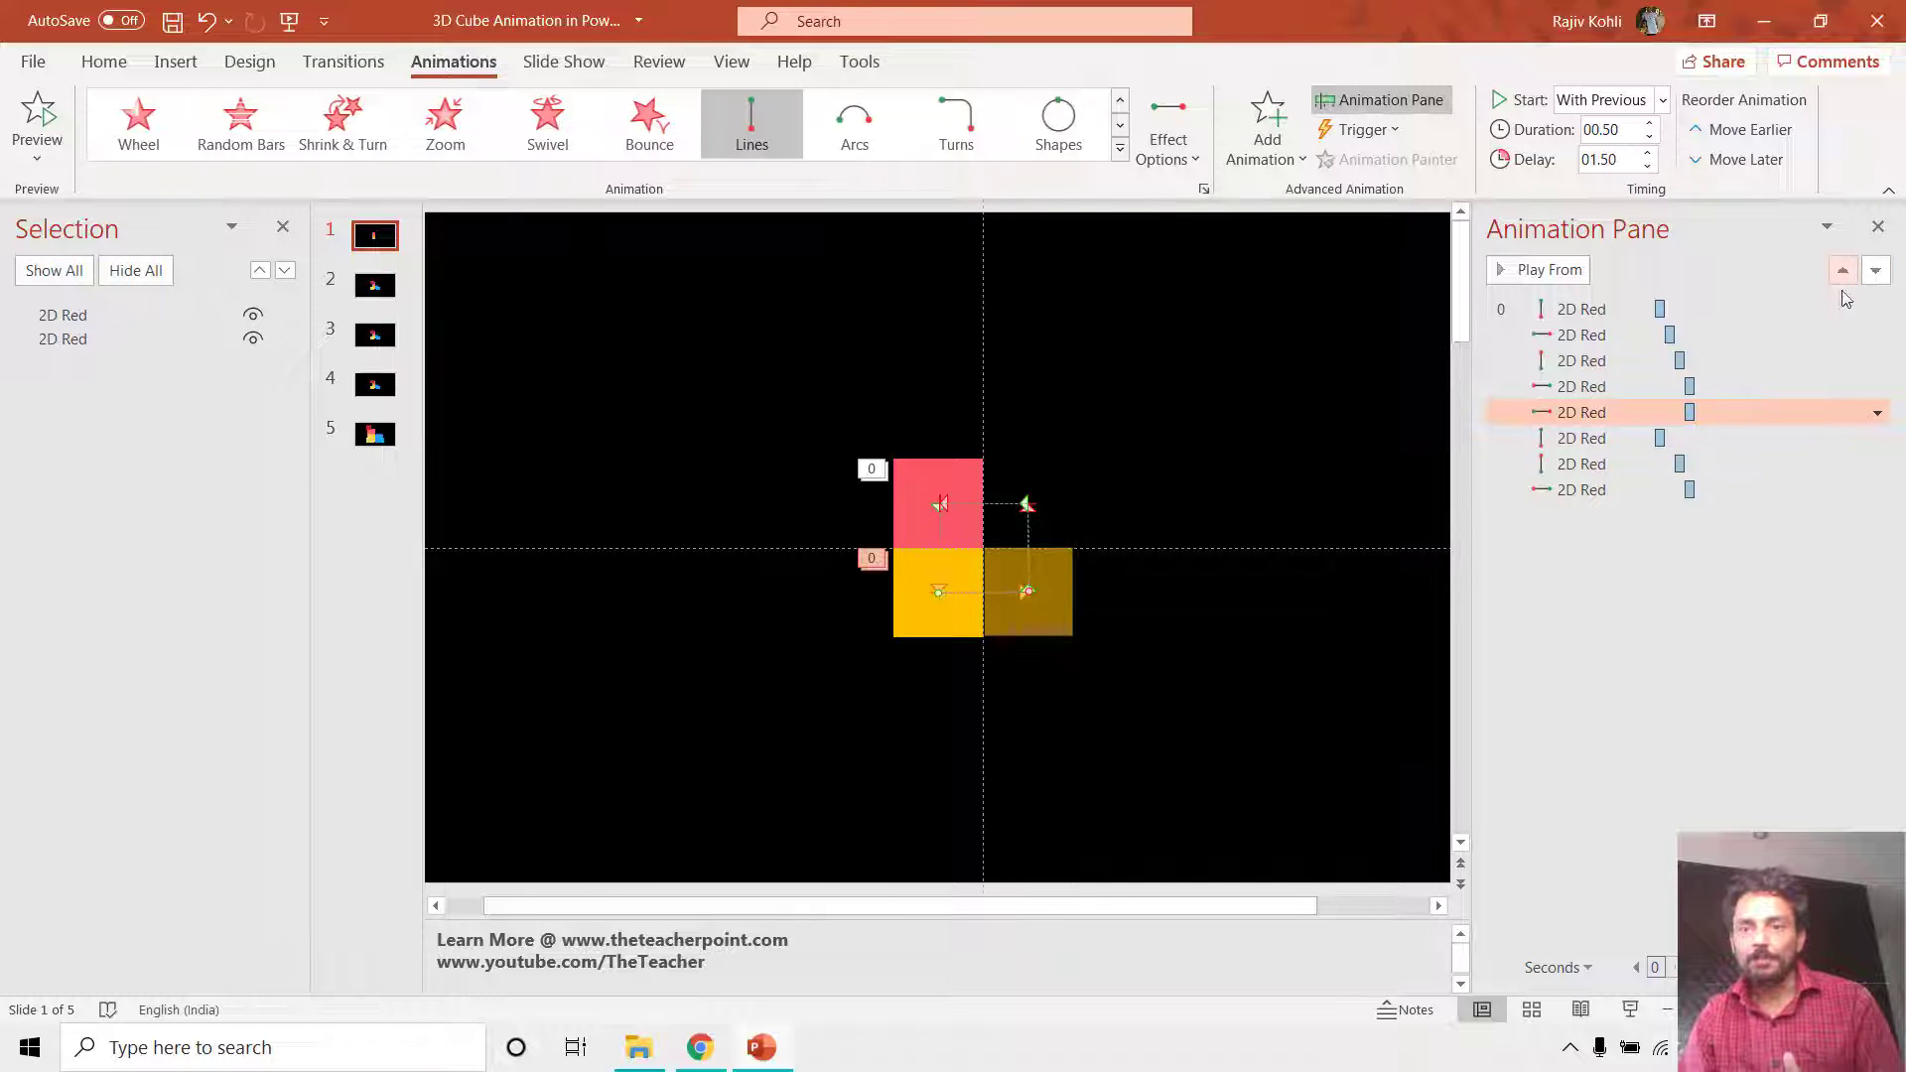
click(1648, 152)
click(1650, 168)
click(1650, 168)
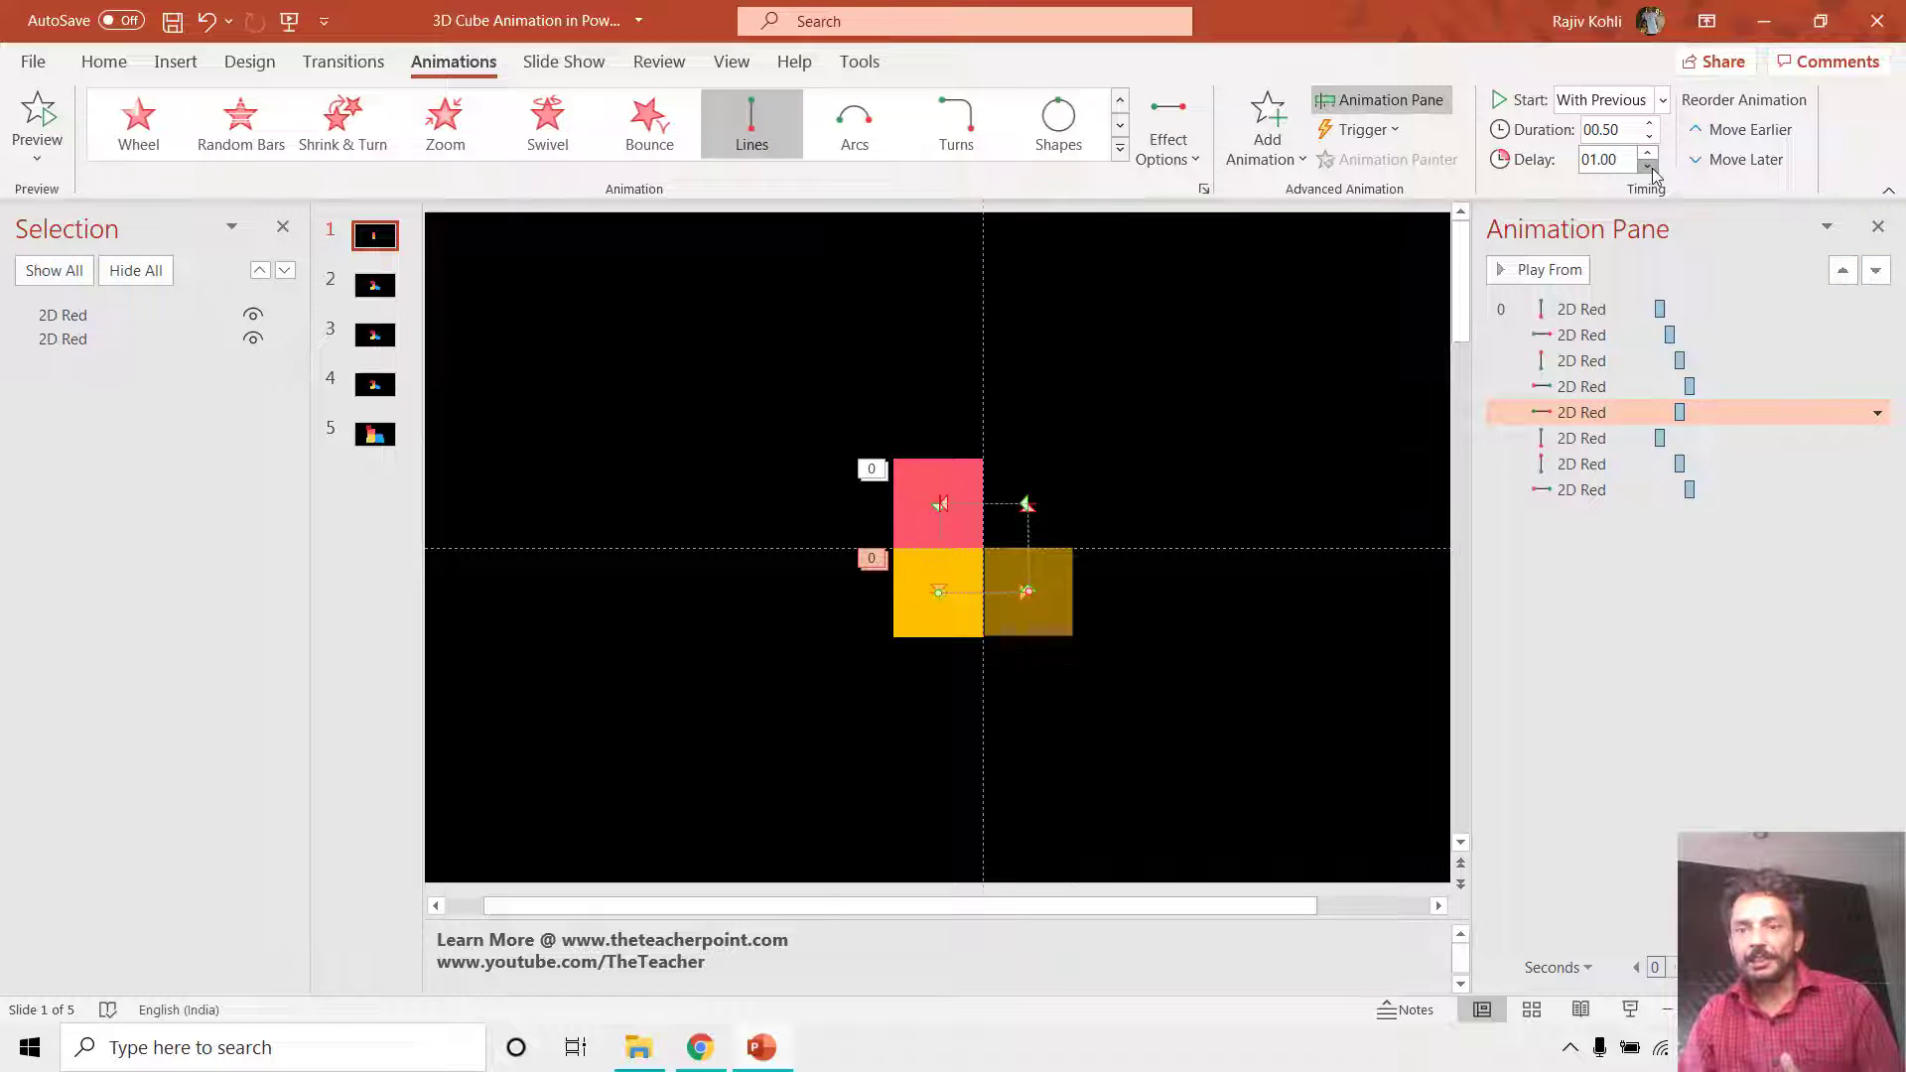
click(1650, 168)
click(1650, 168)
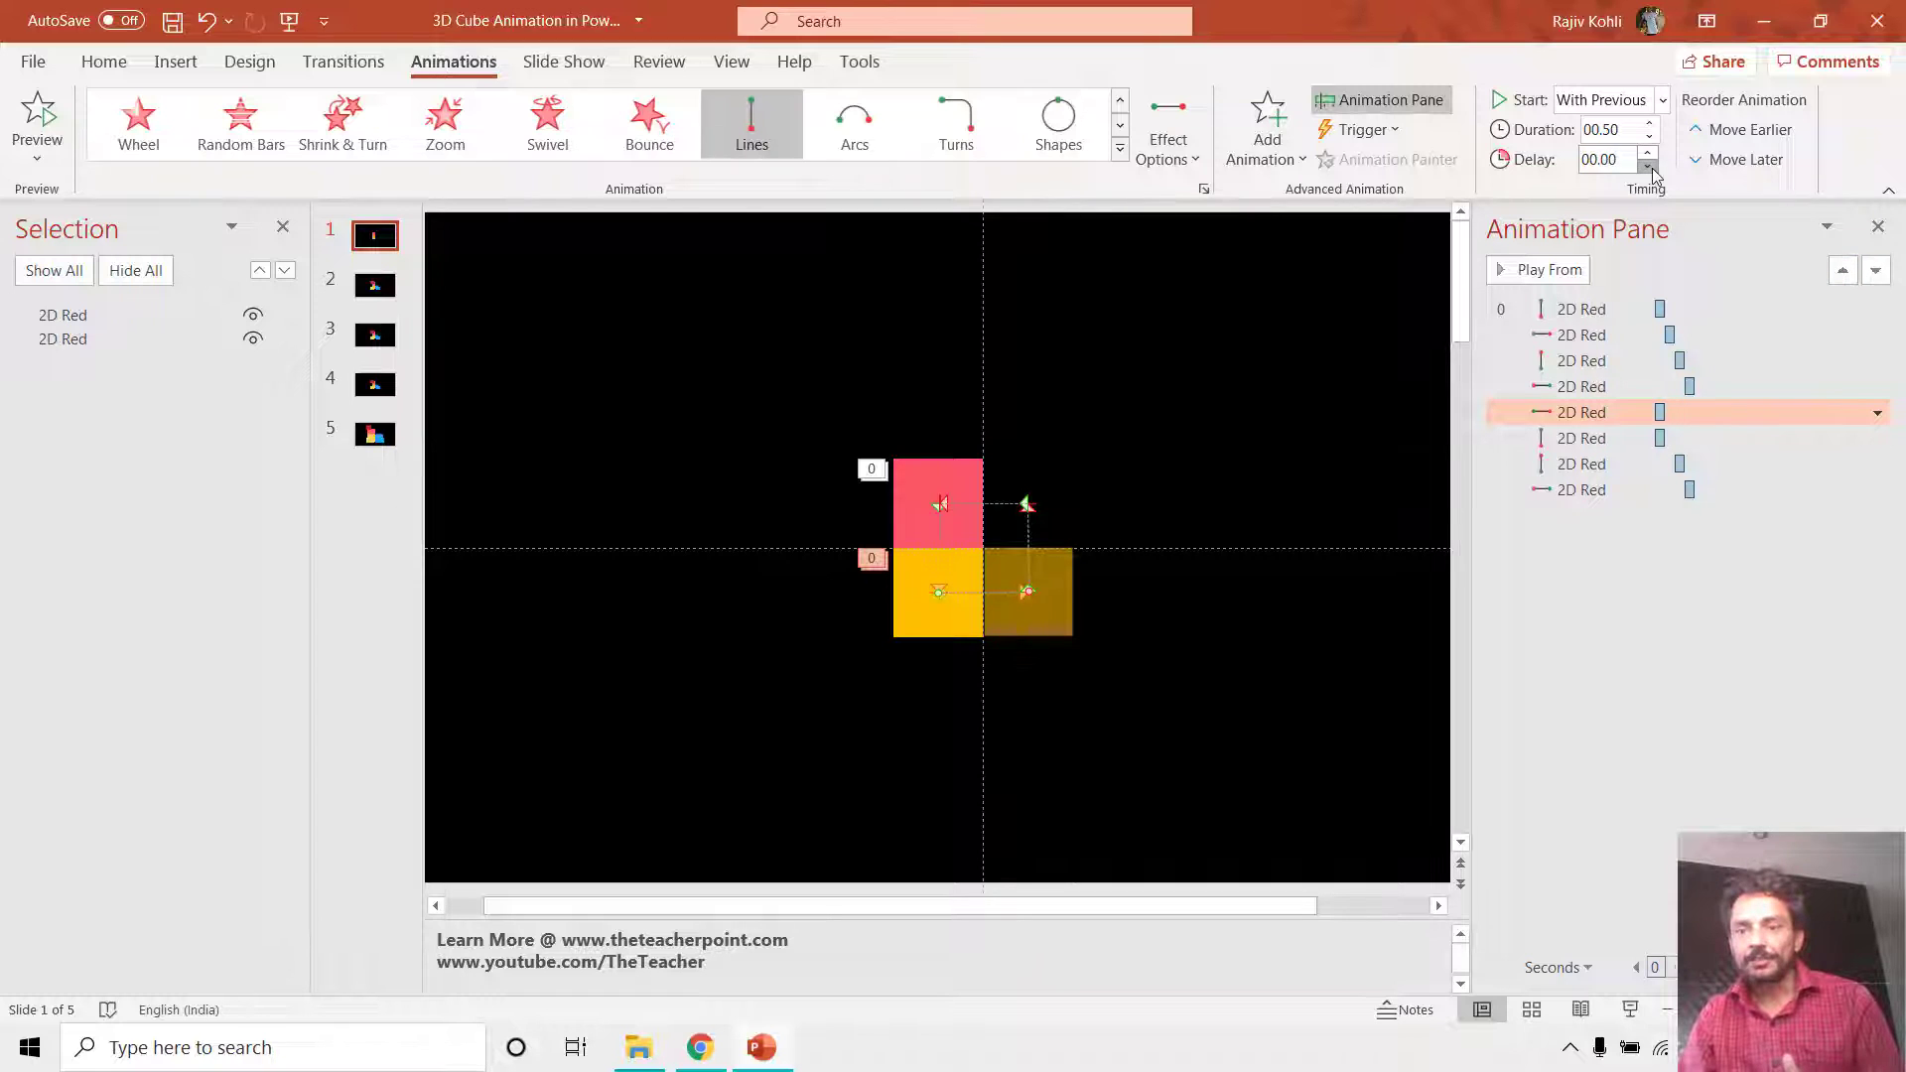
Move the next motion path earlier and set its delay to 00.50.
click(1584, 442)
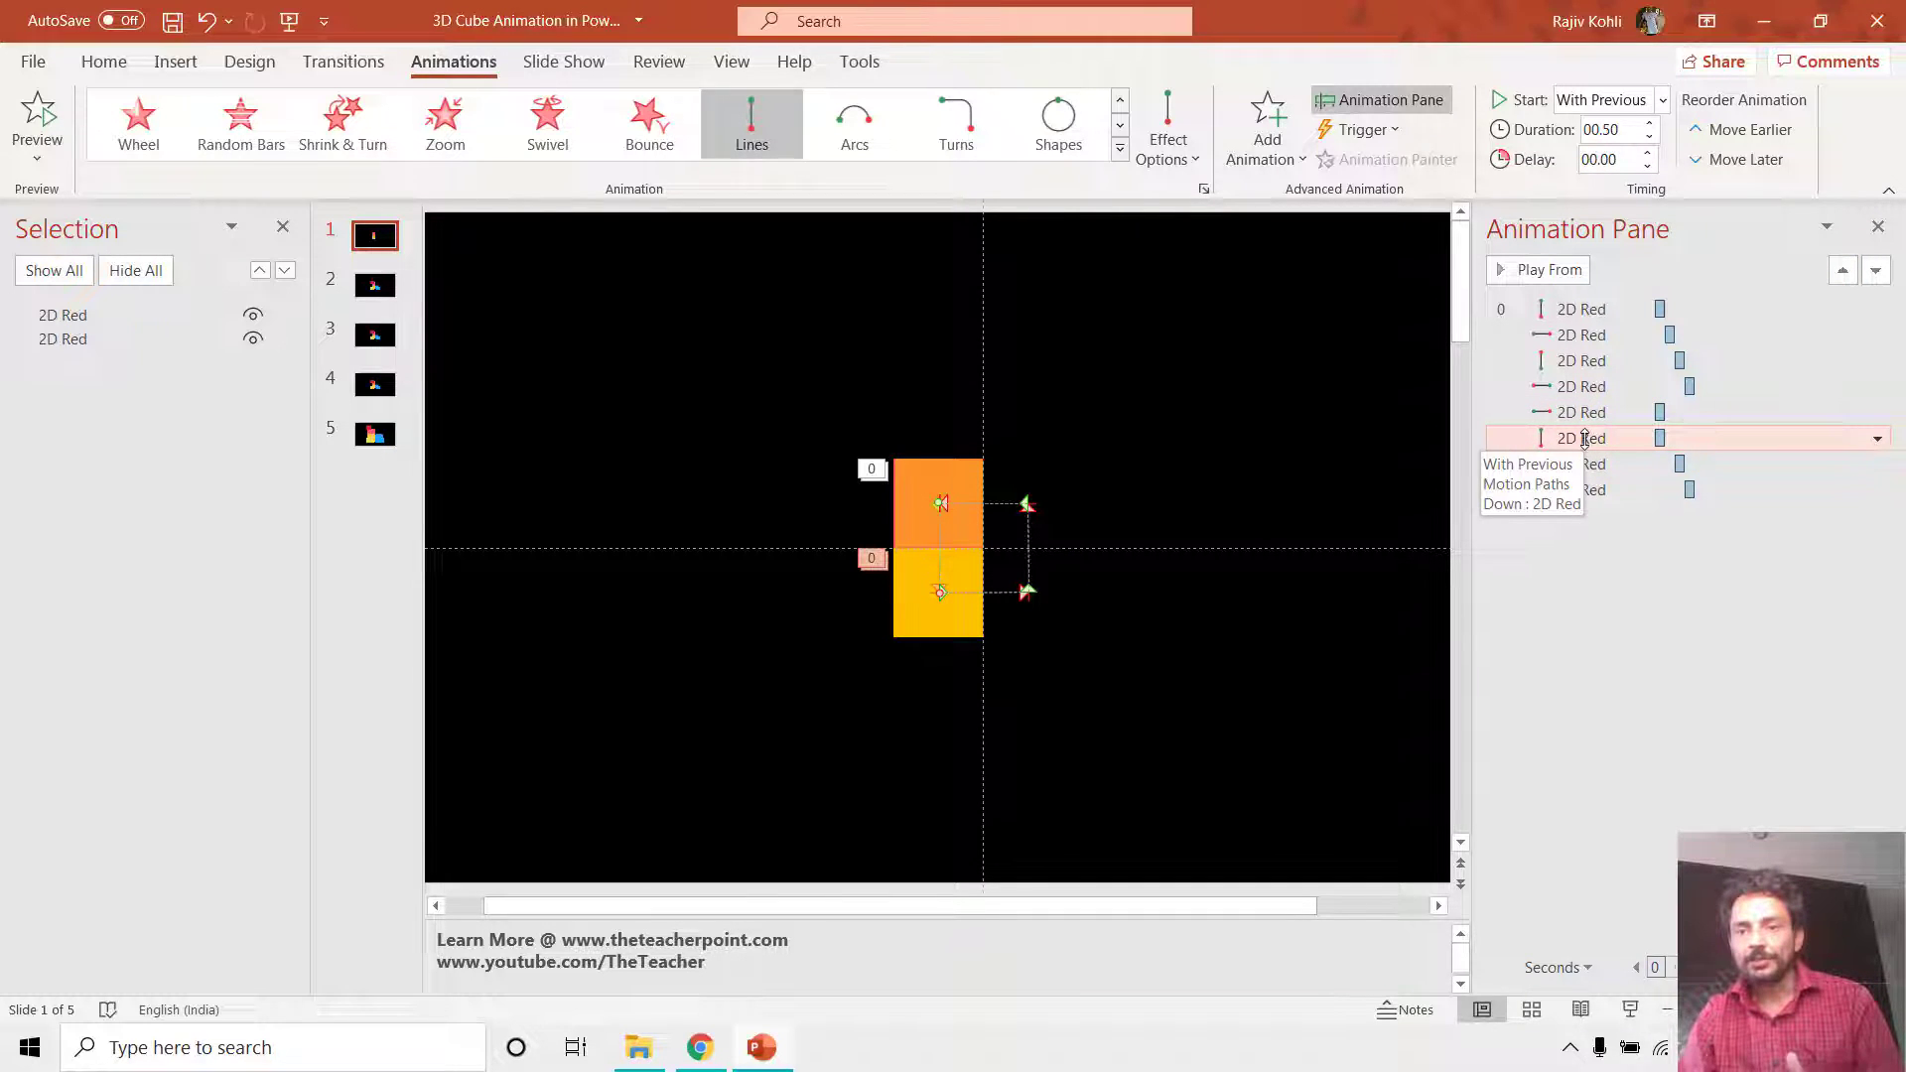
click(1583, 464)
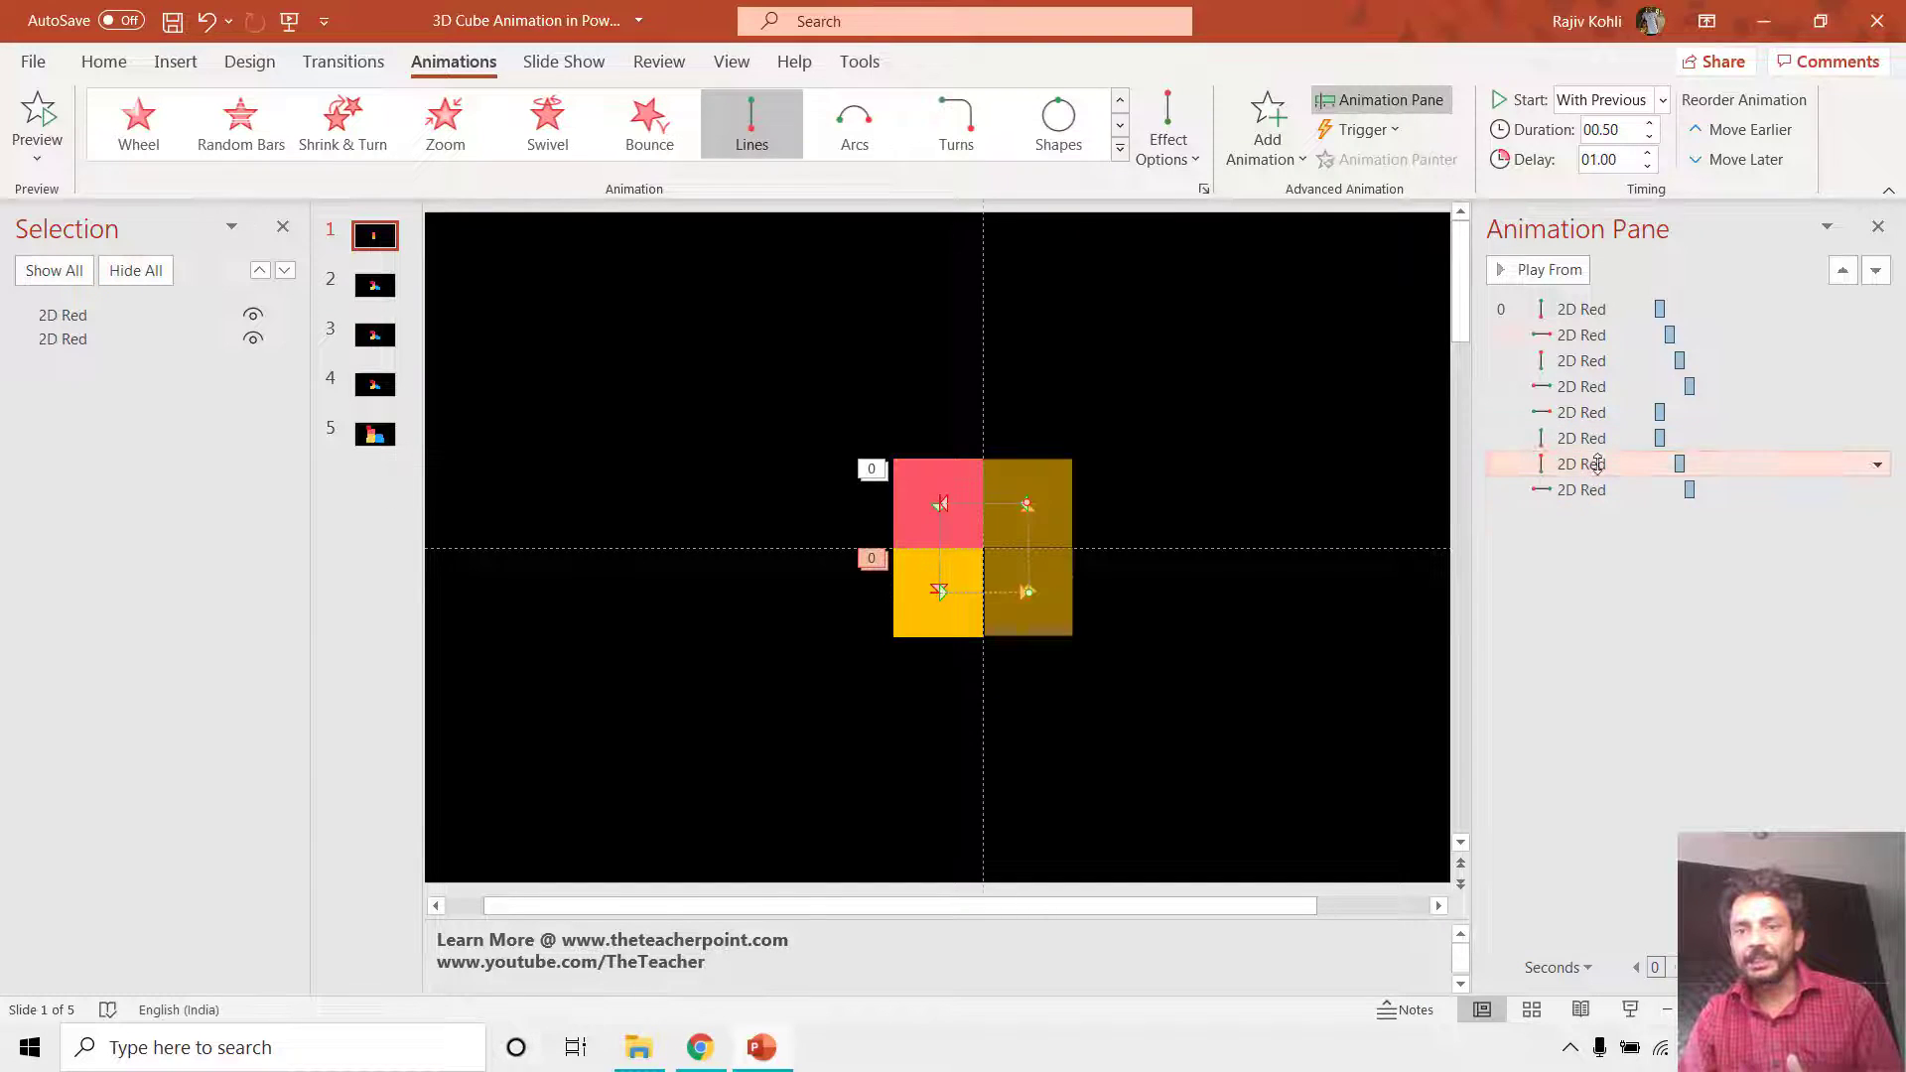
click(1844, 272)
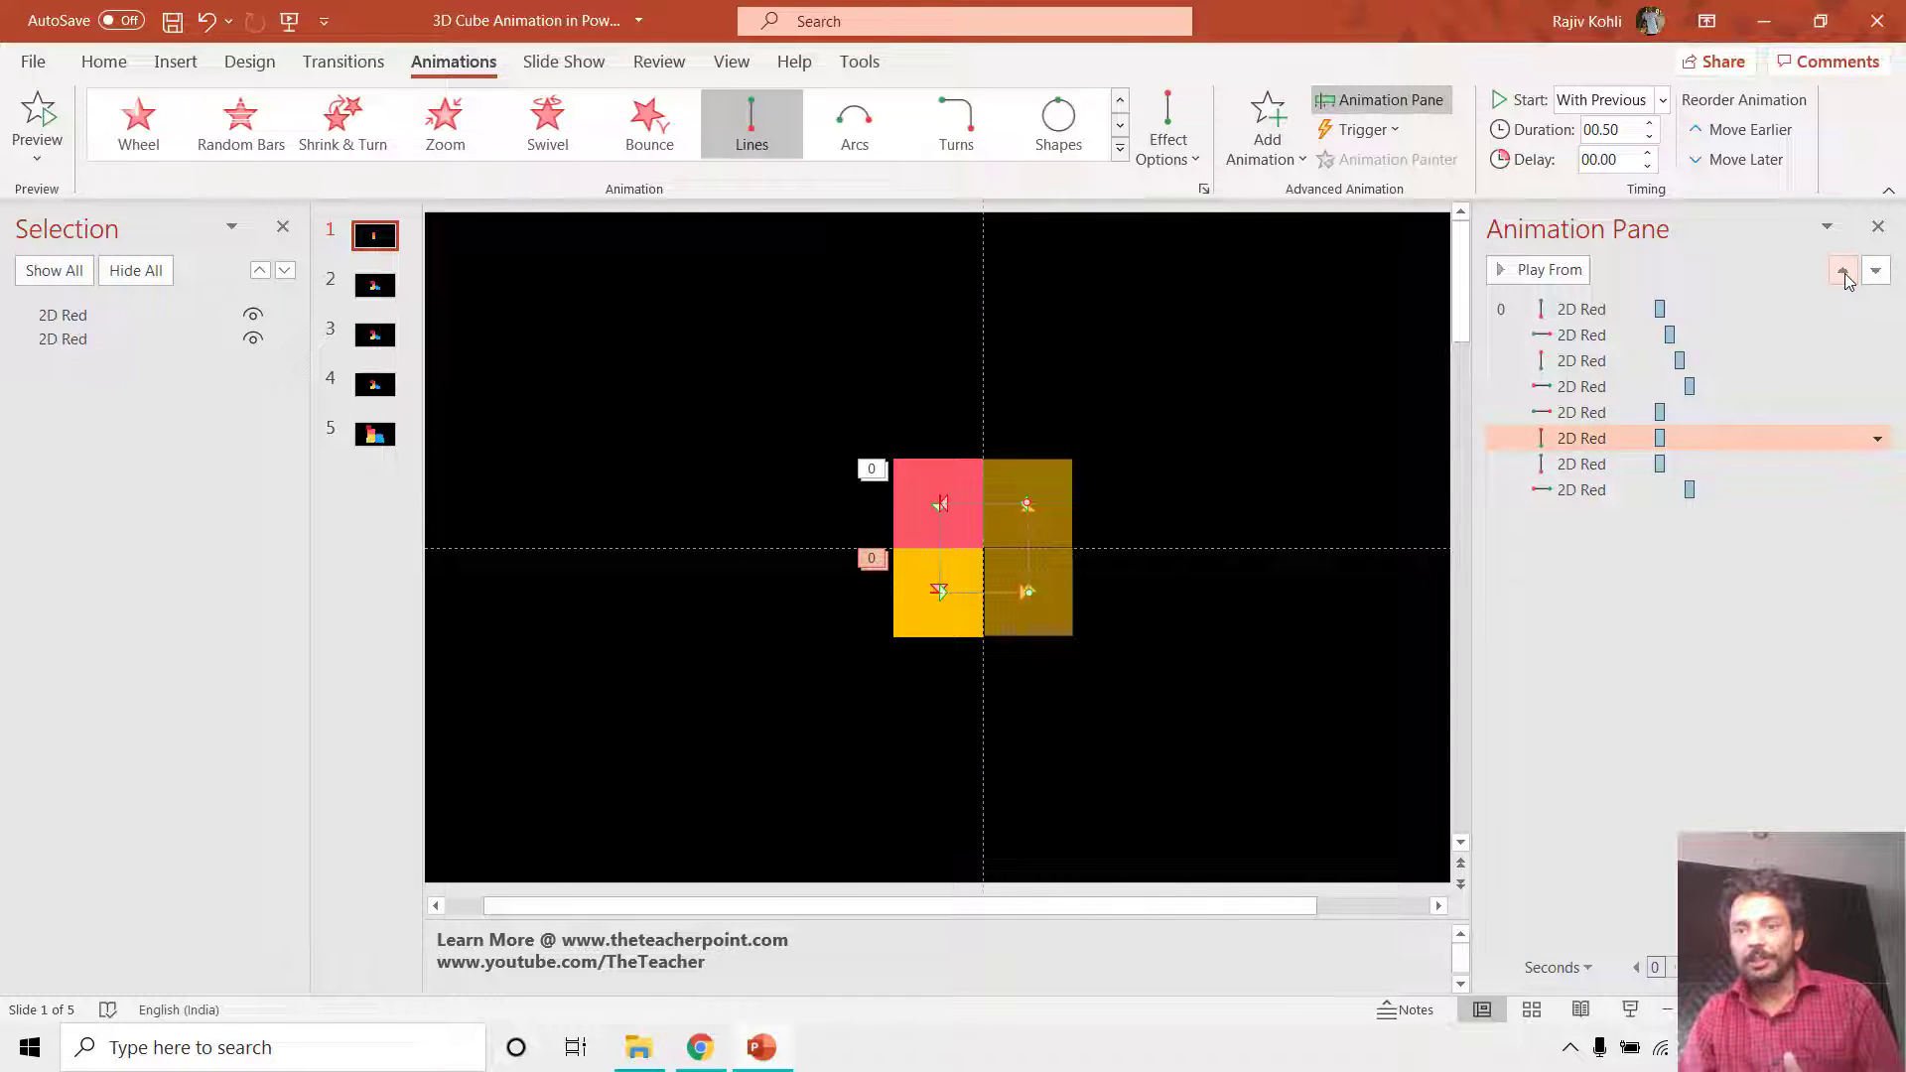
click(1648, 153)
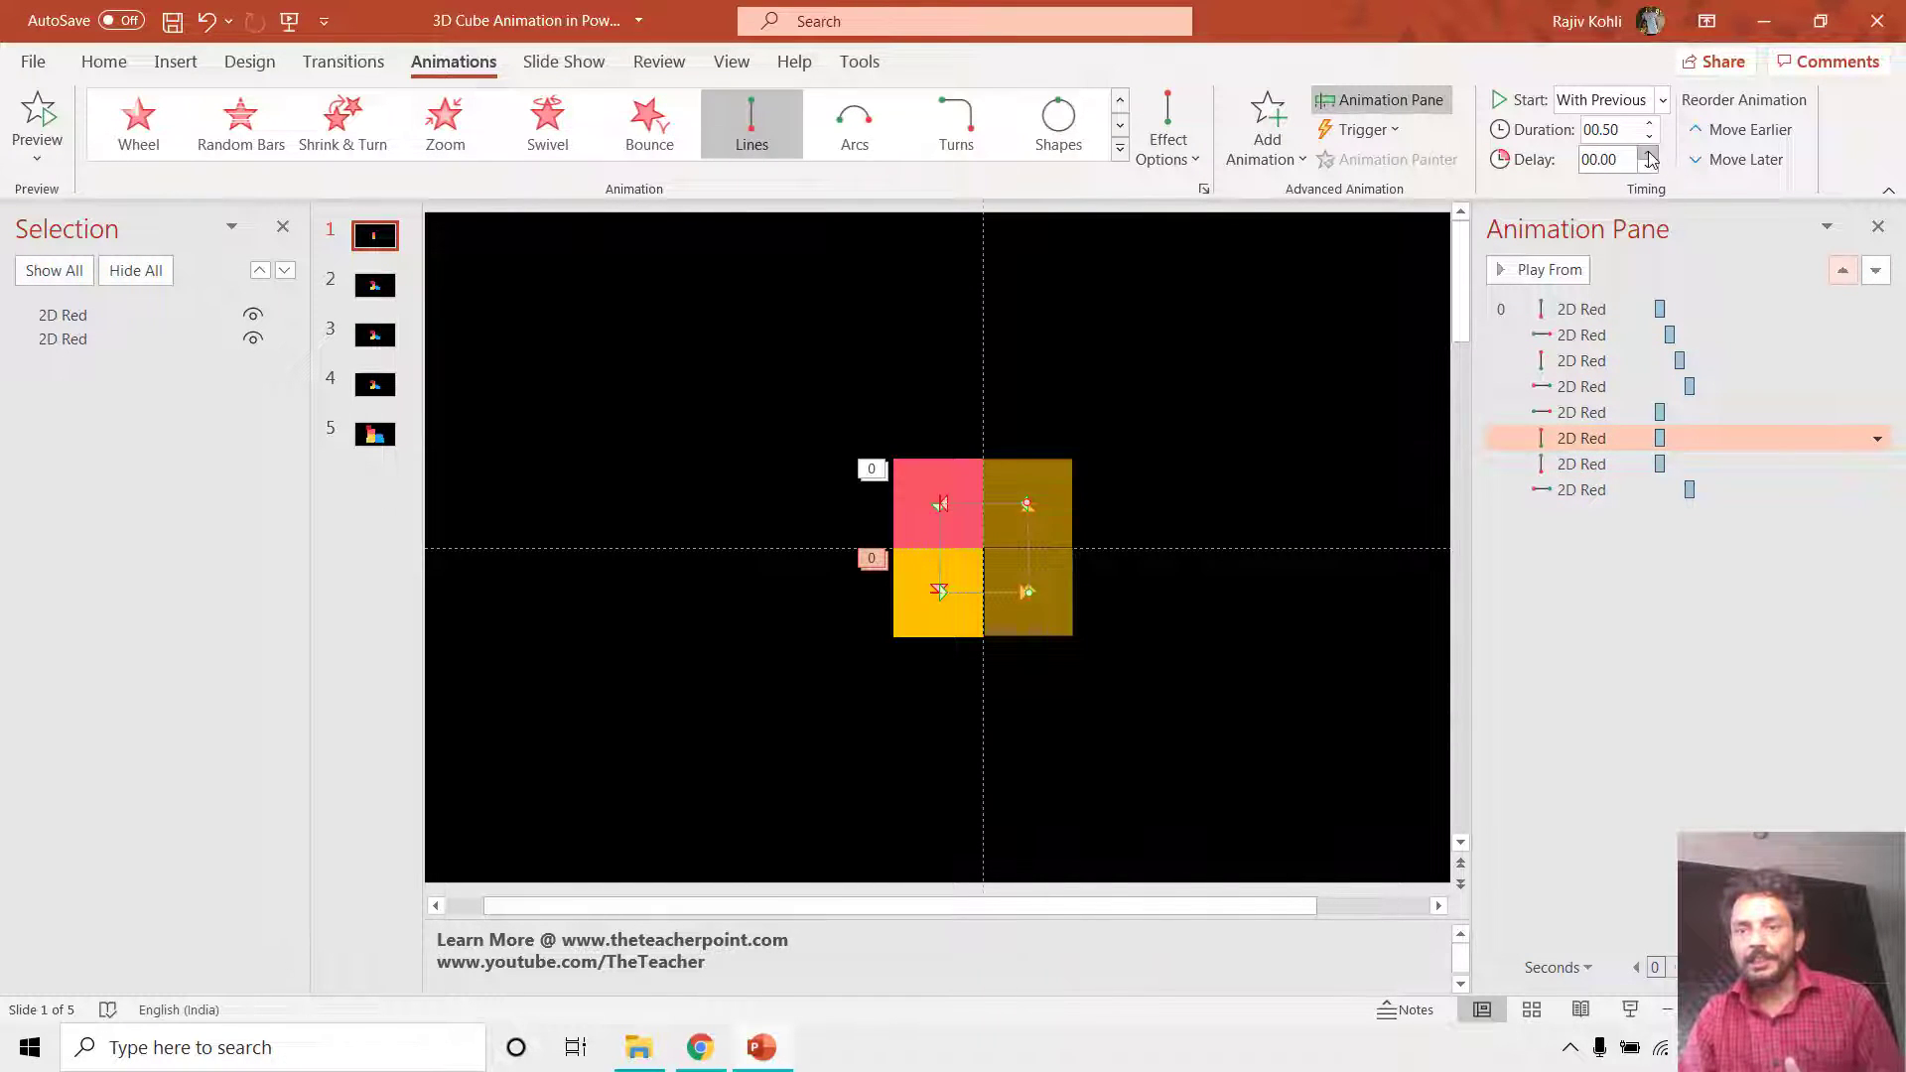
click(1648, 153)
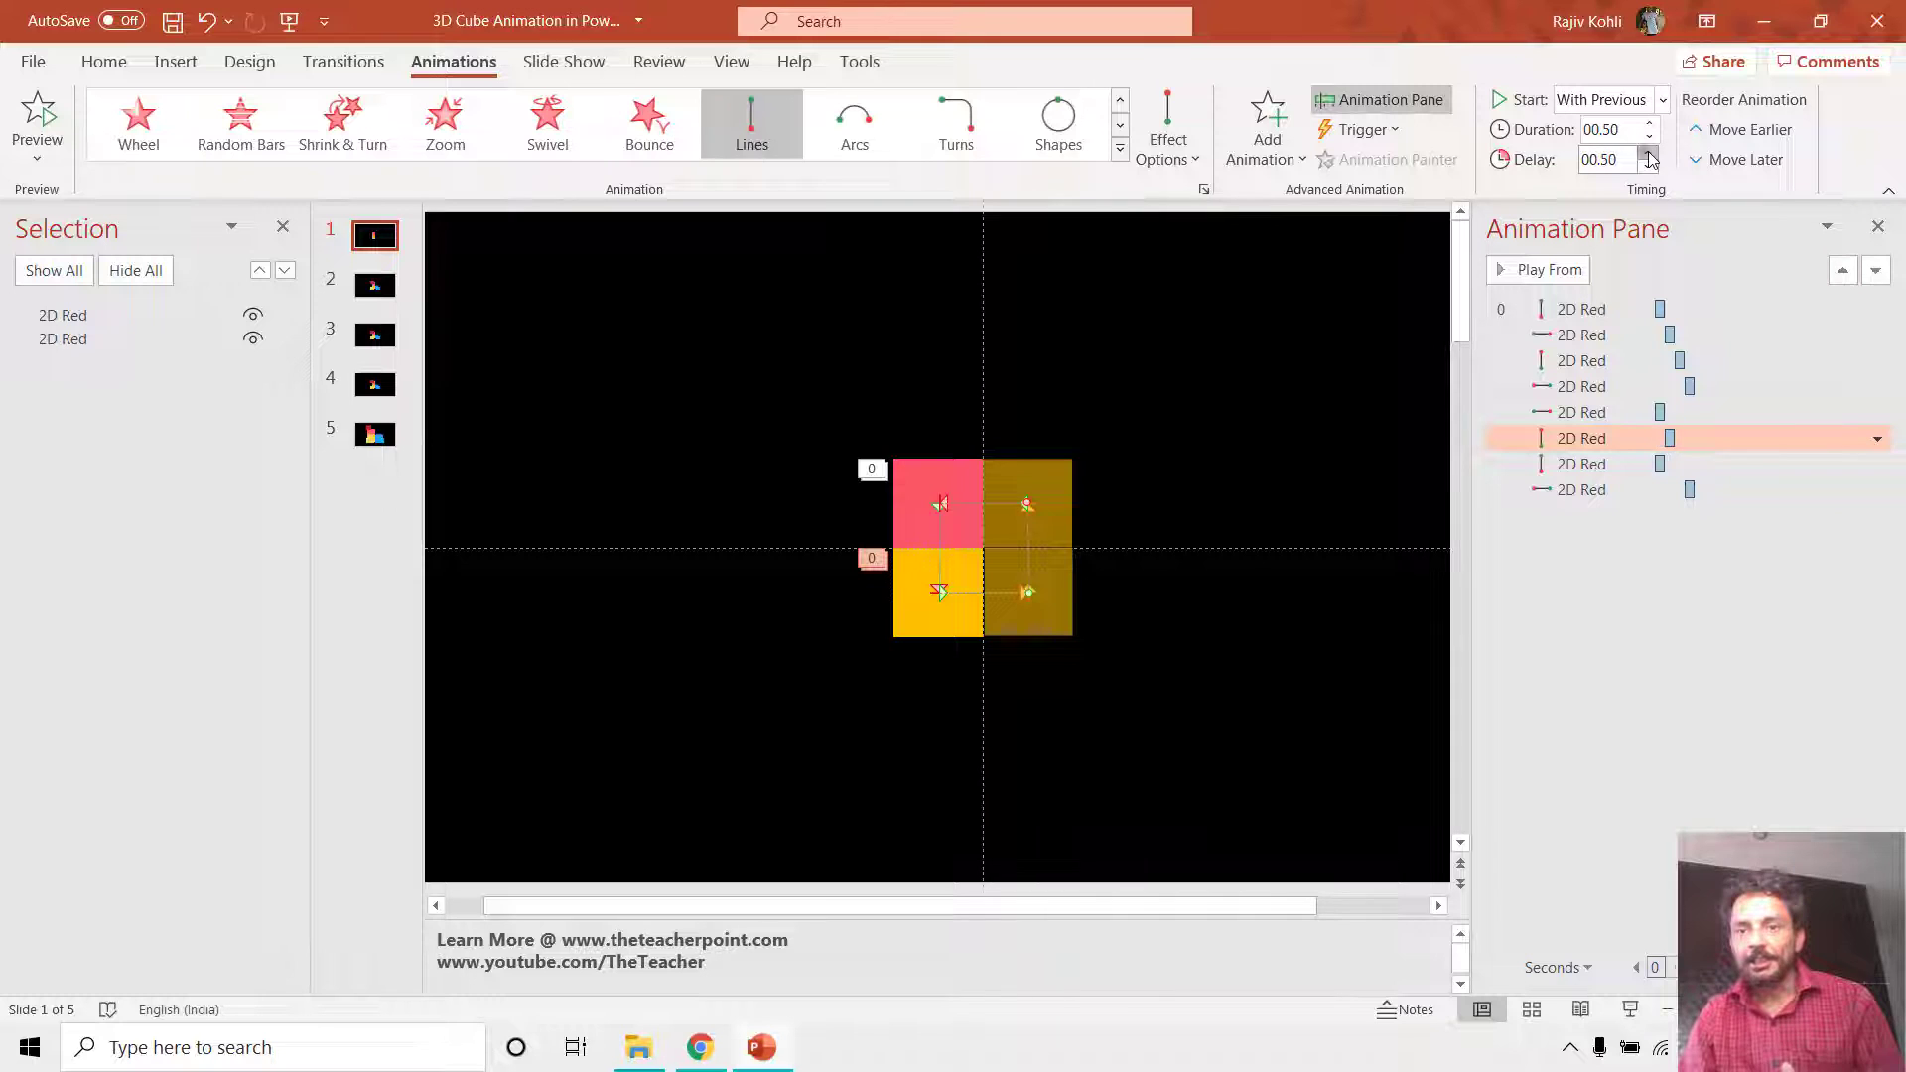
Move the last motion path earlier and raise its delay to 01.00.
click(1589, 489)
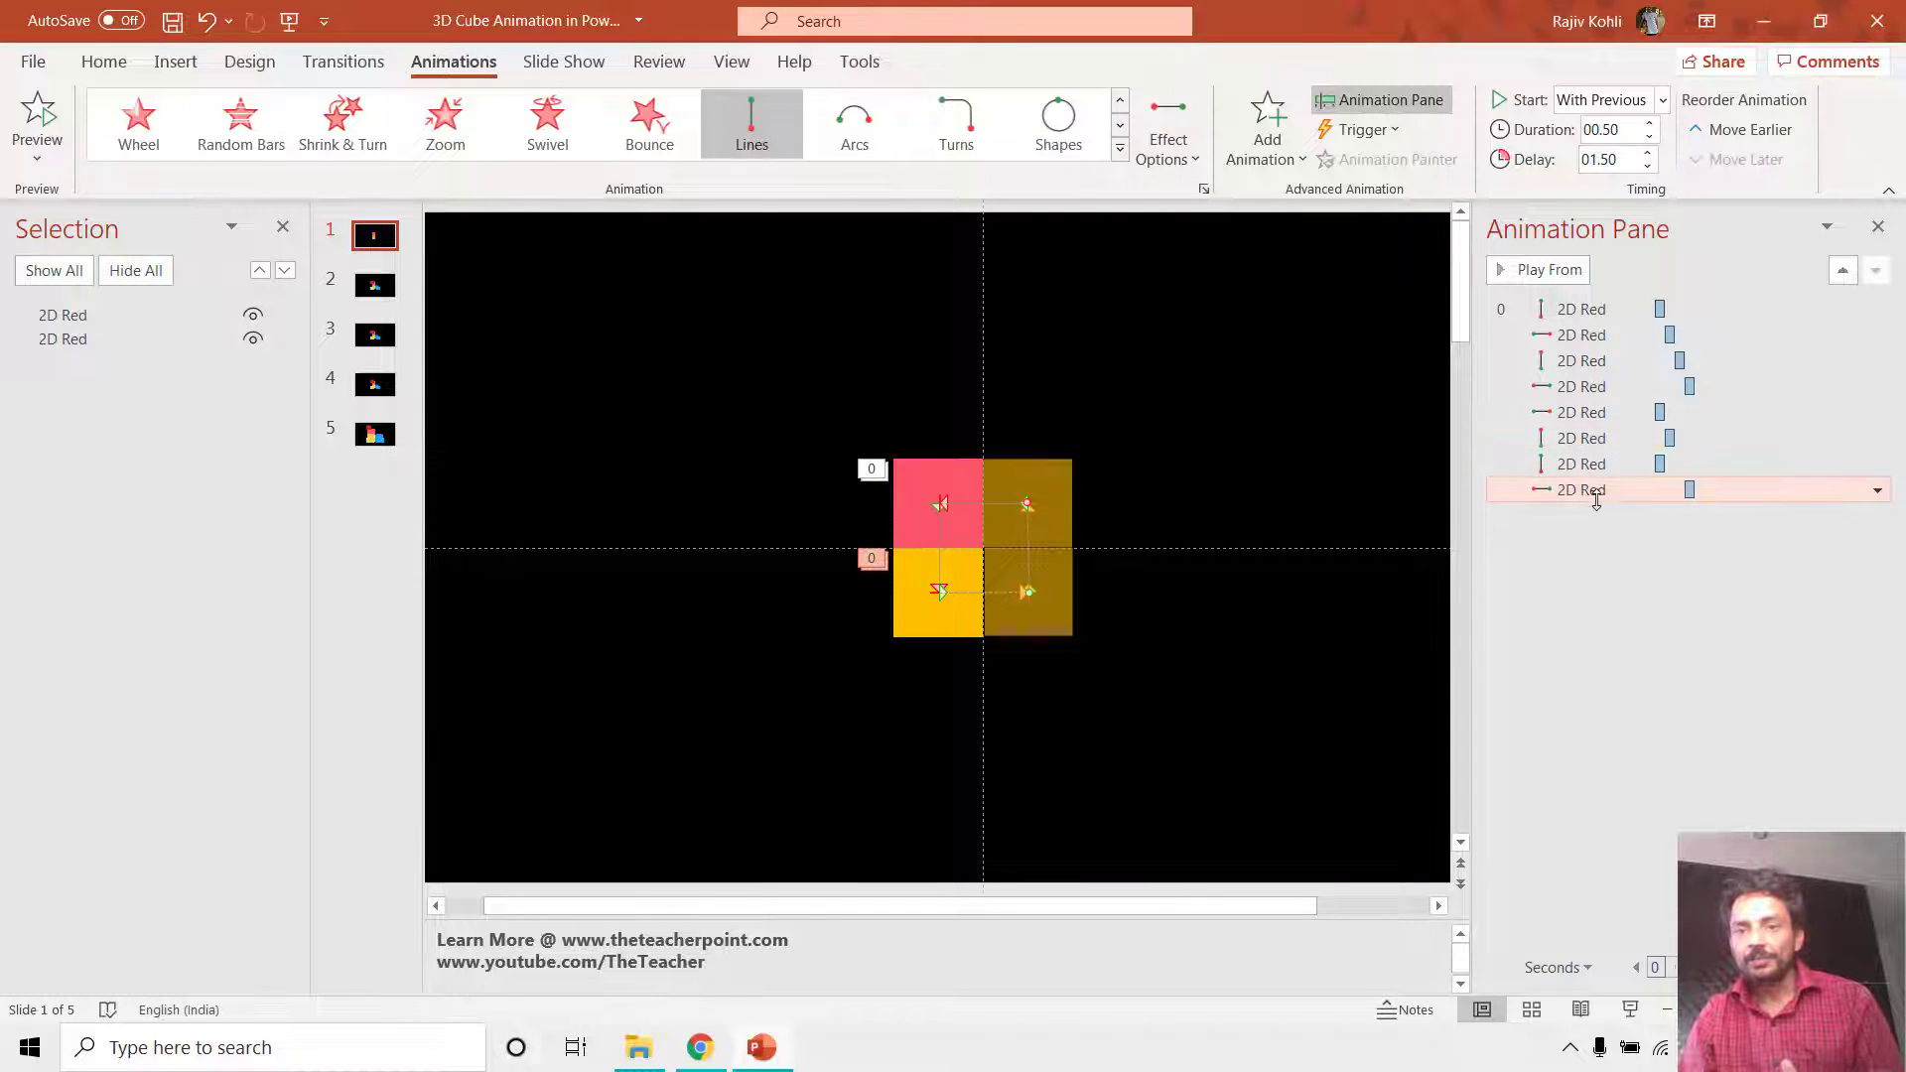
click(1844, 275)
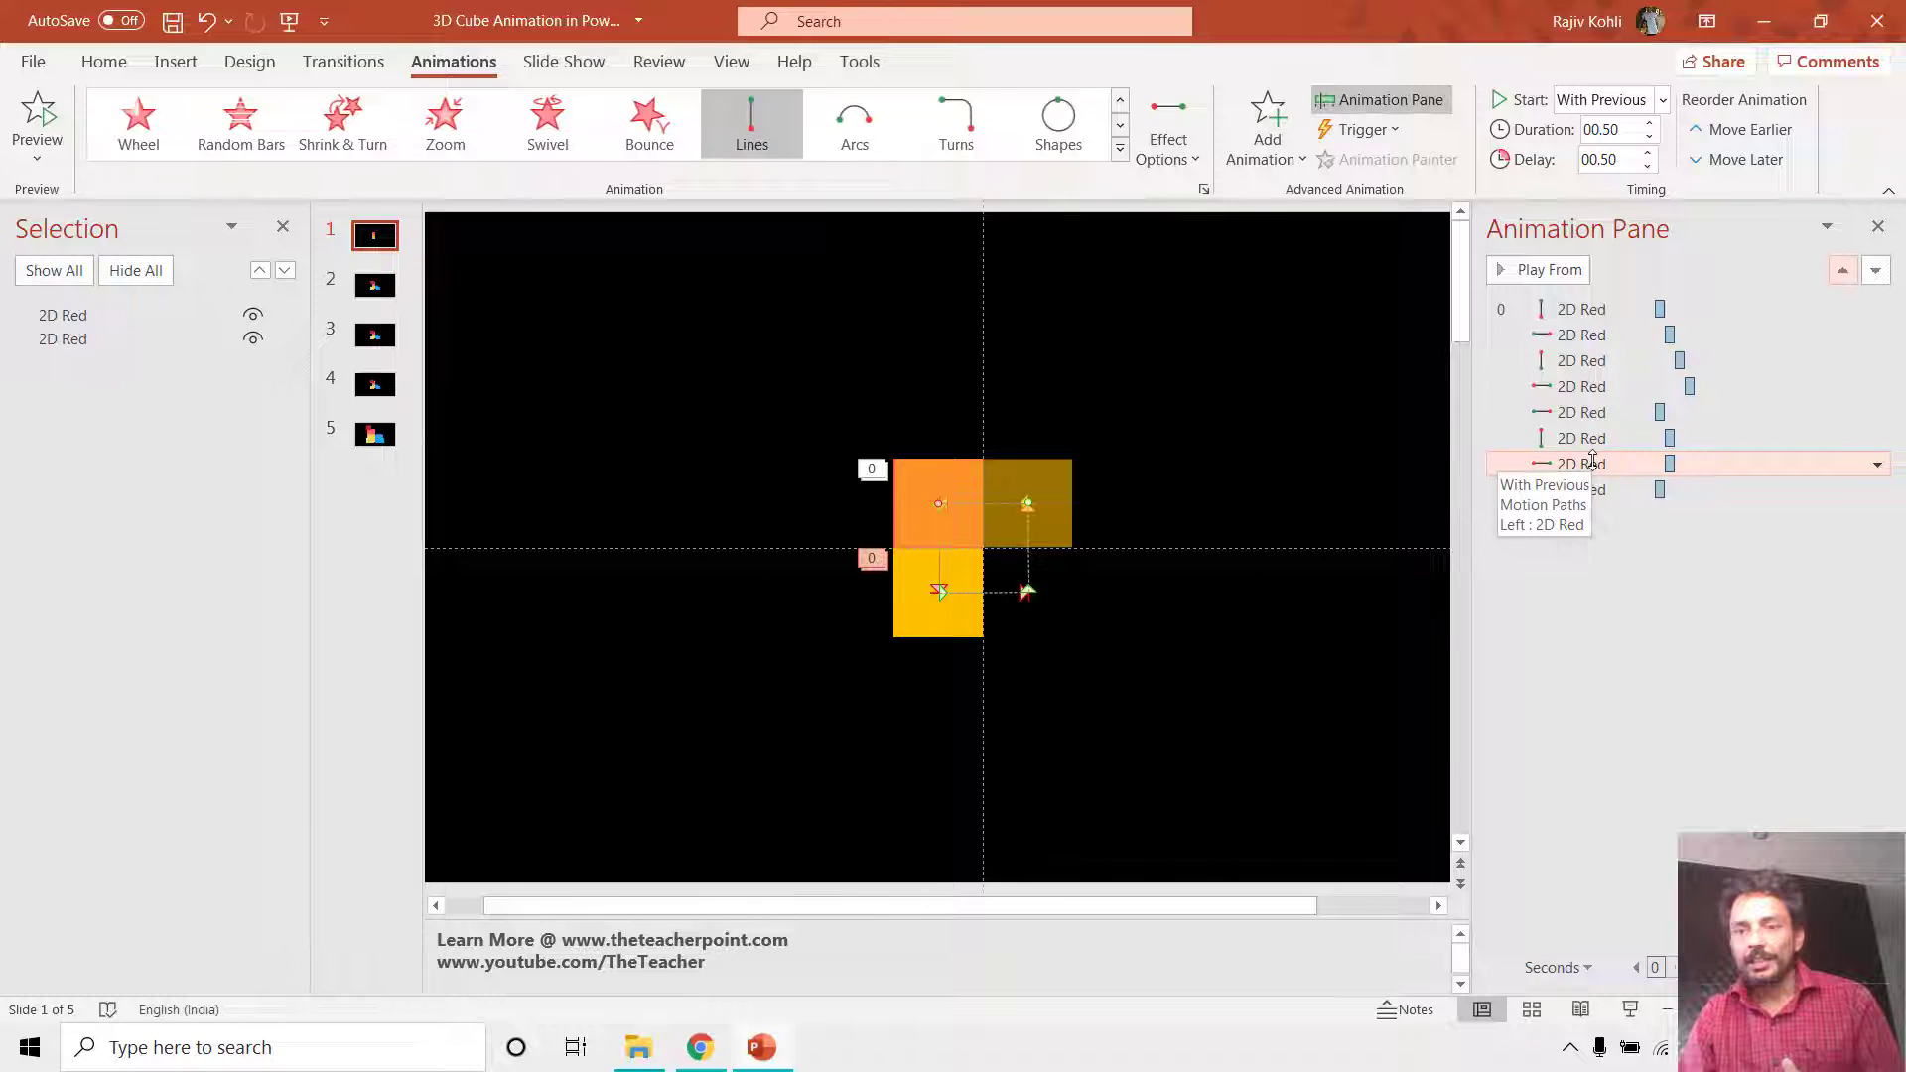
click(1648, 154)
click(1648, 154)
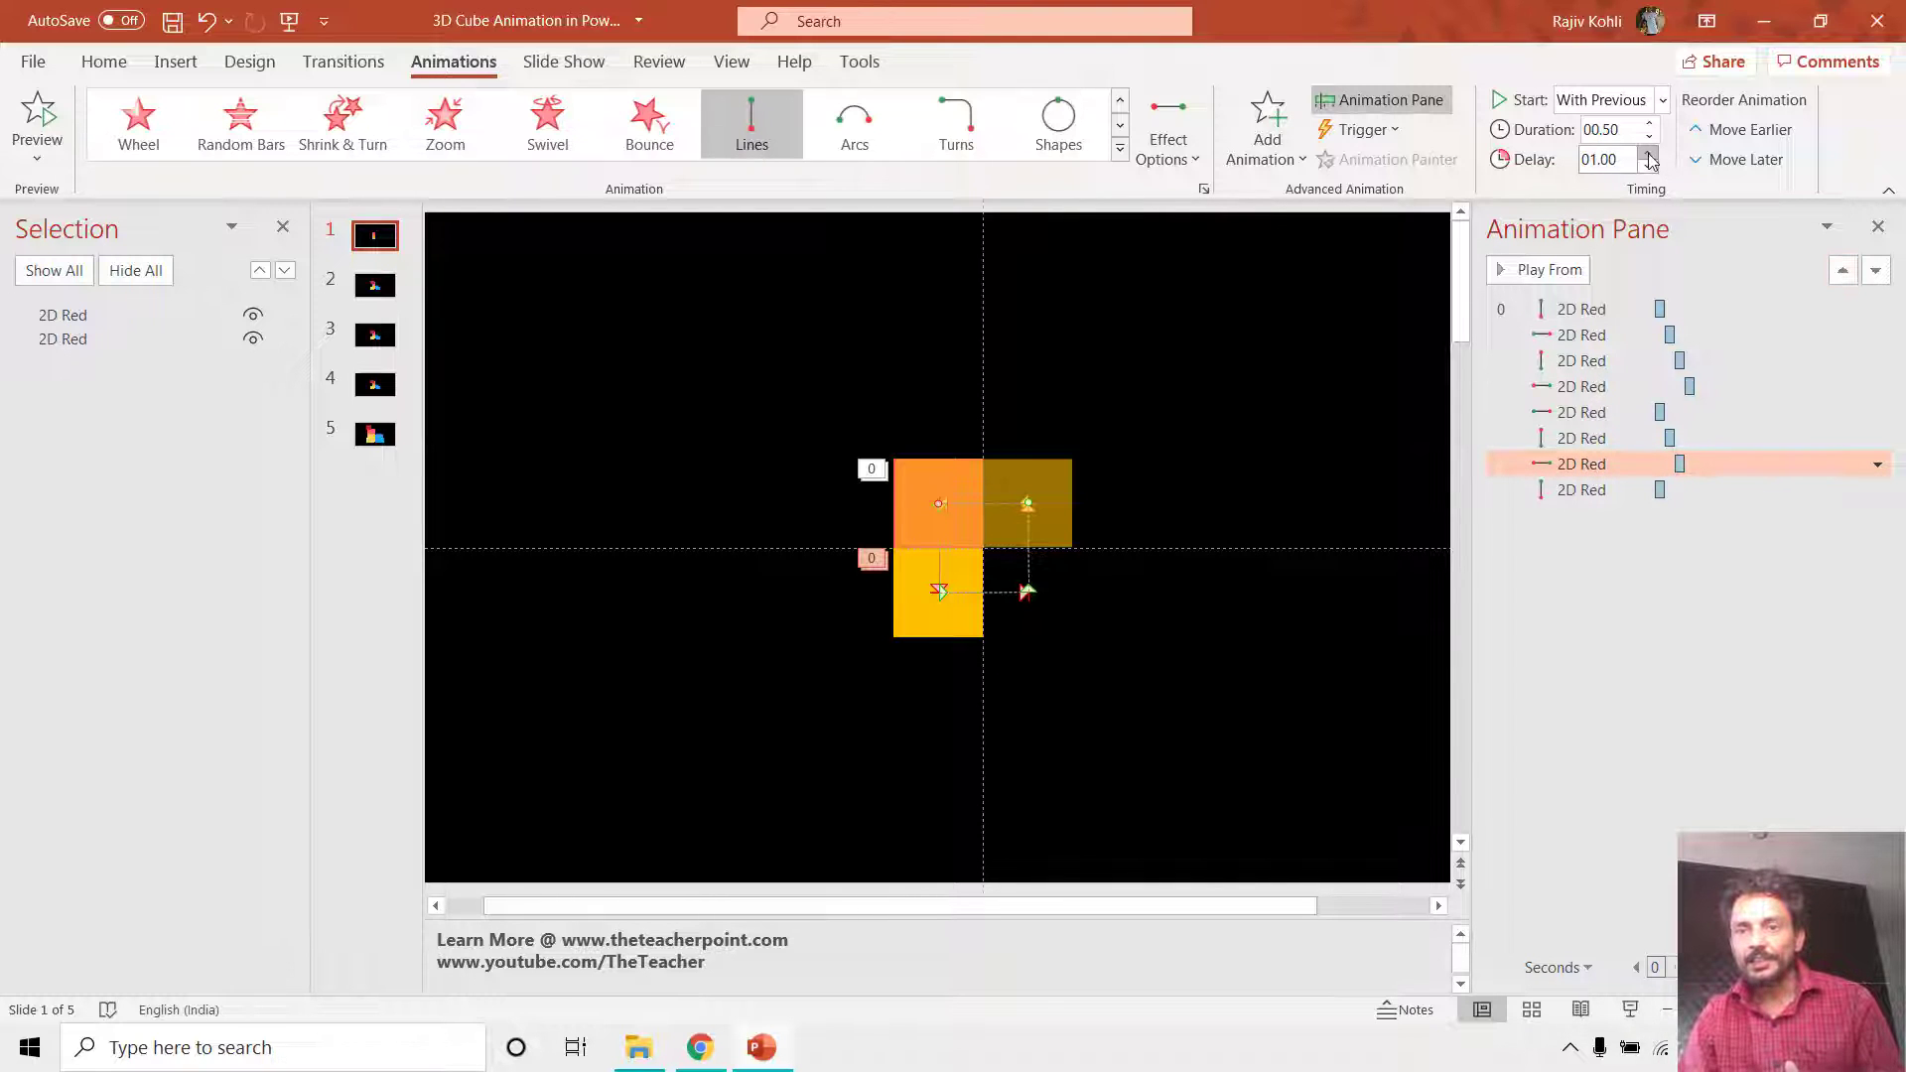
Raise the final motion path's delay to 01.50 and preview the slide show.
click(1582, 489)
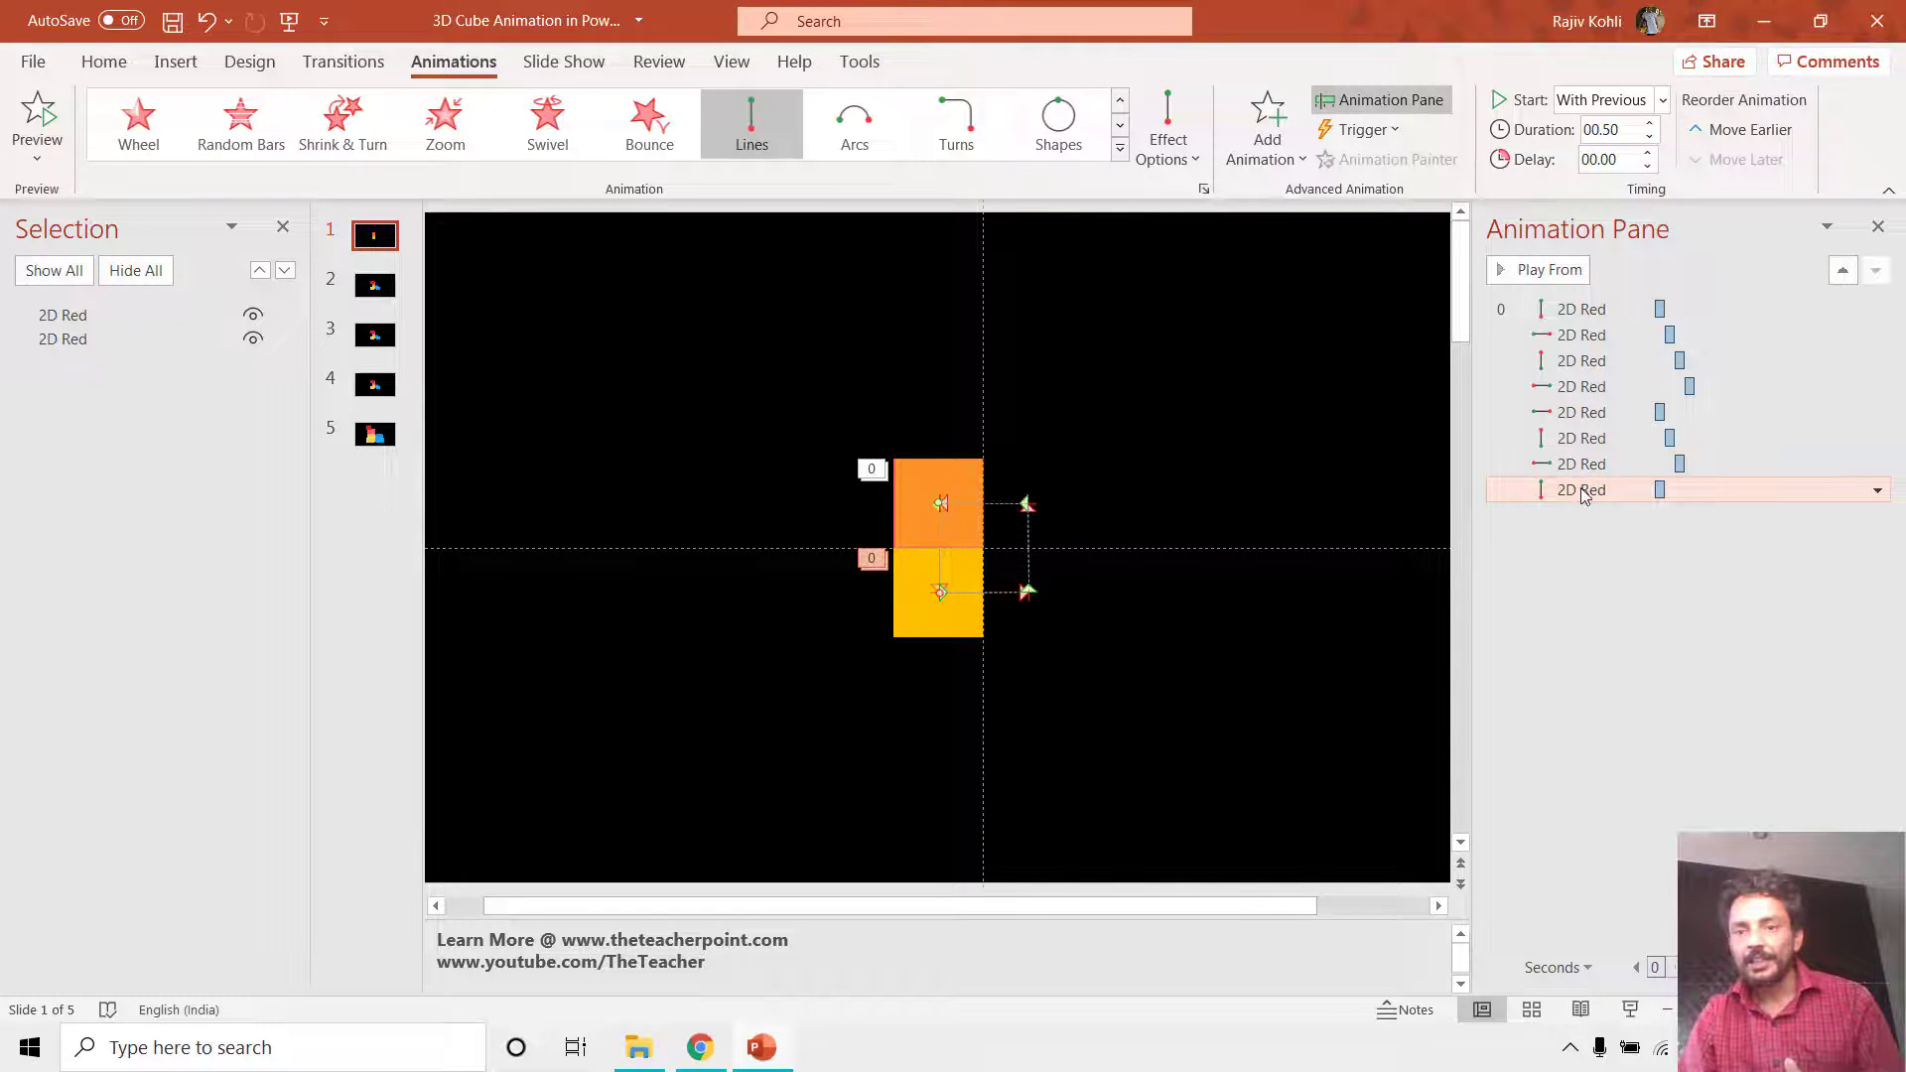
click(1648, 155)
click(1648, 155)
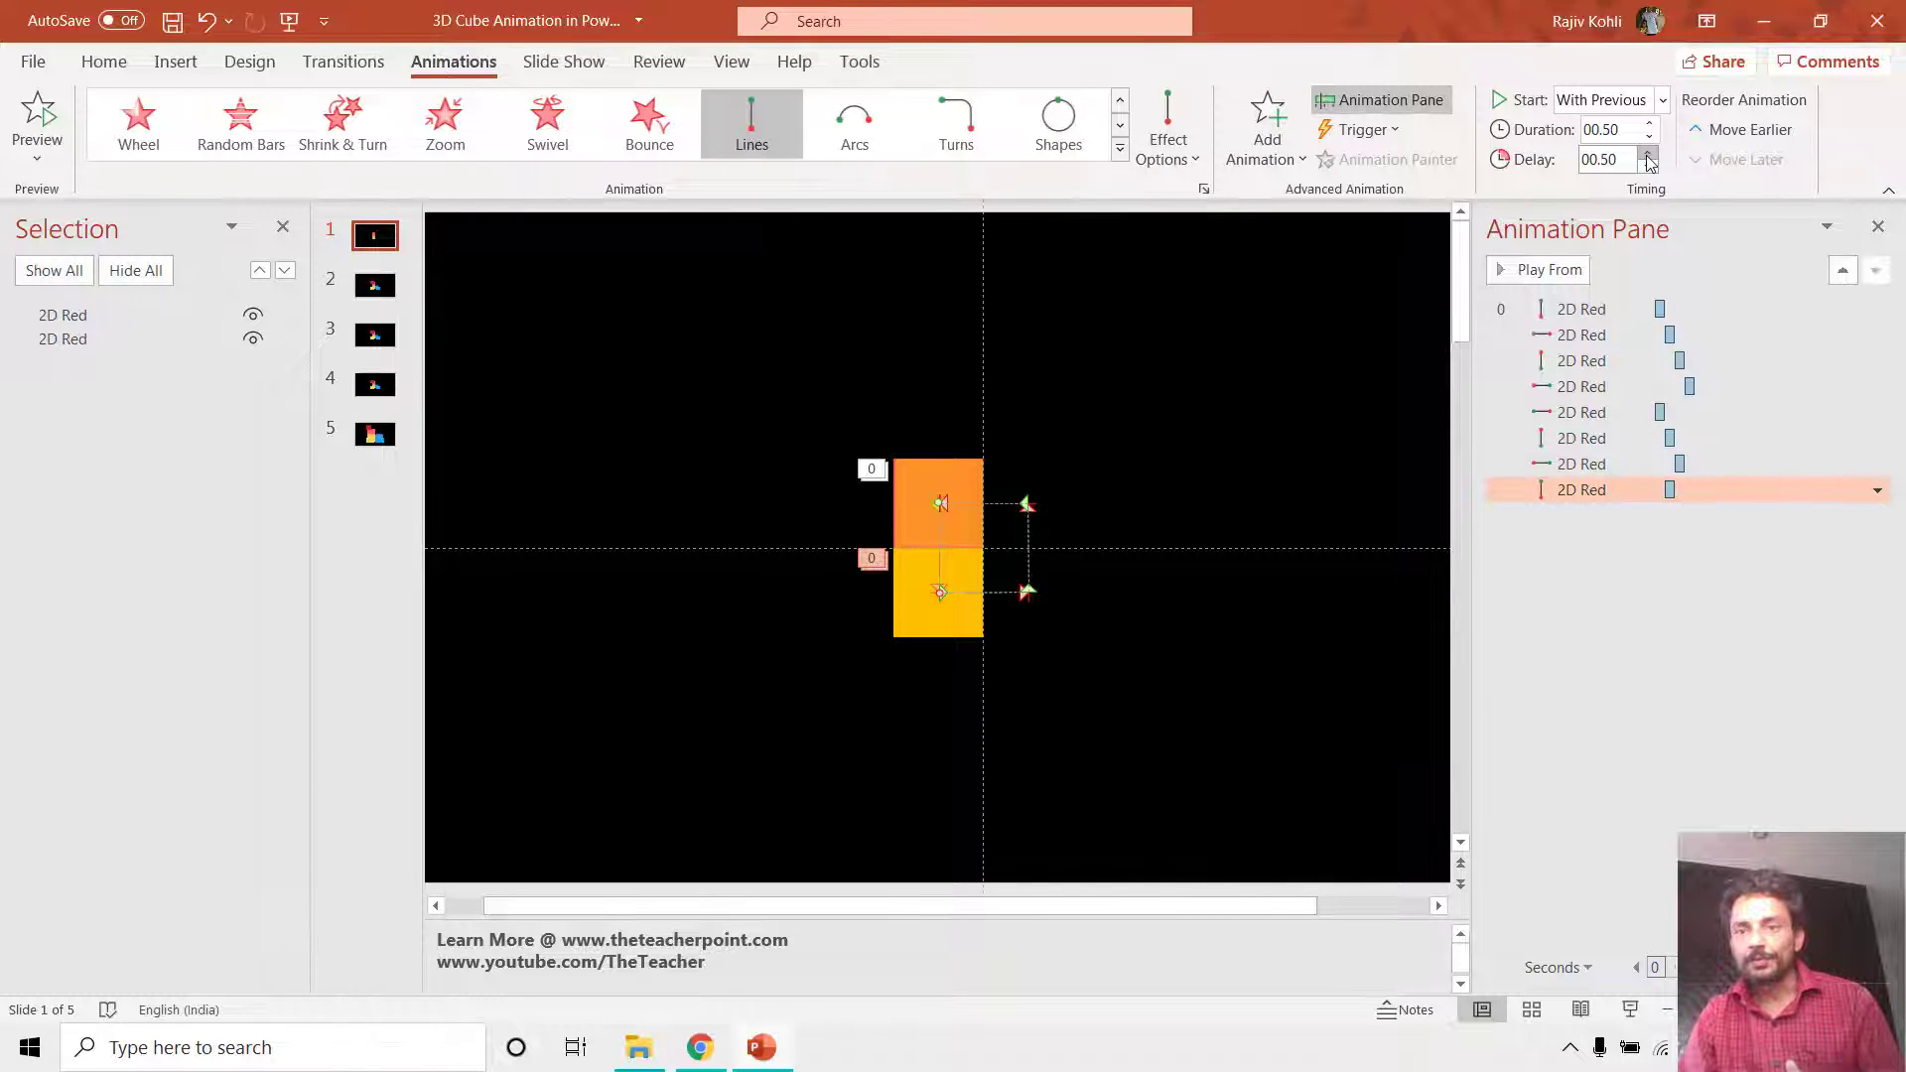
click(1648, 155)
click(1648, 155)
click(1648, 155)
click(1647, 155)
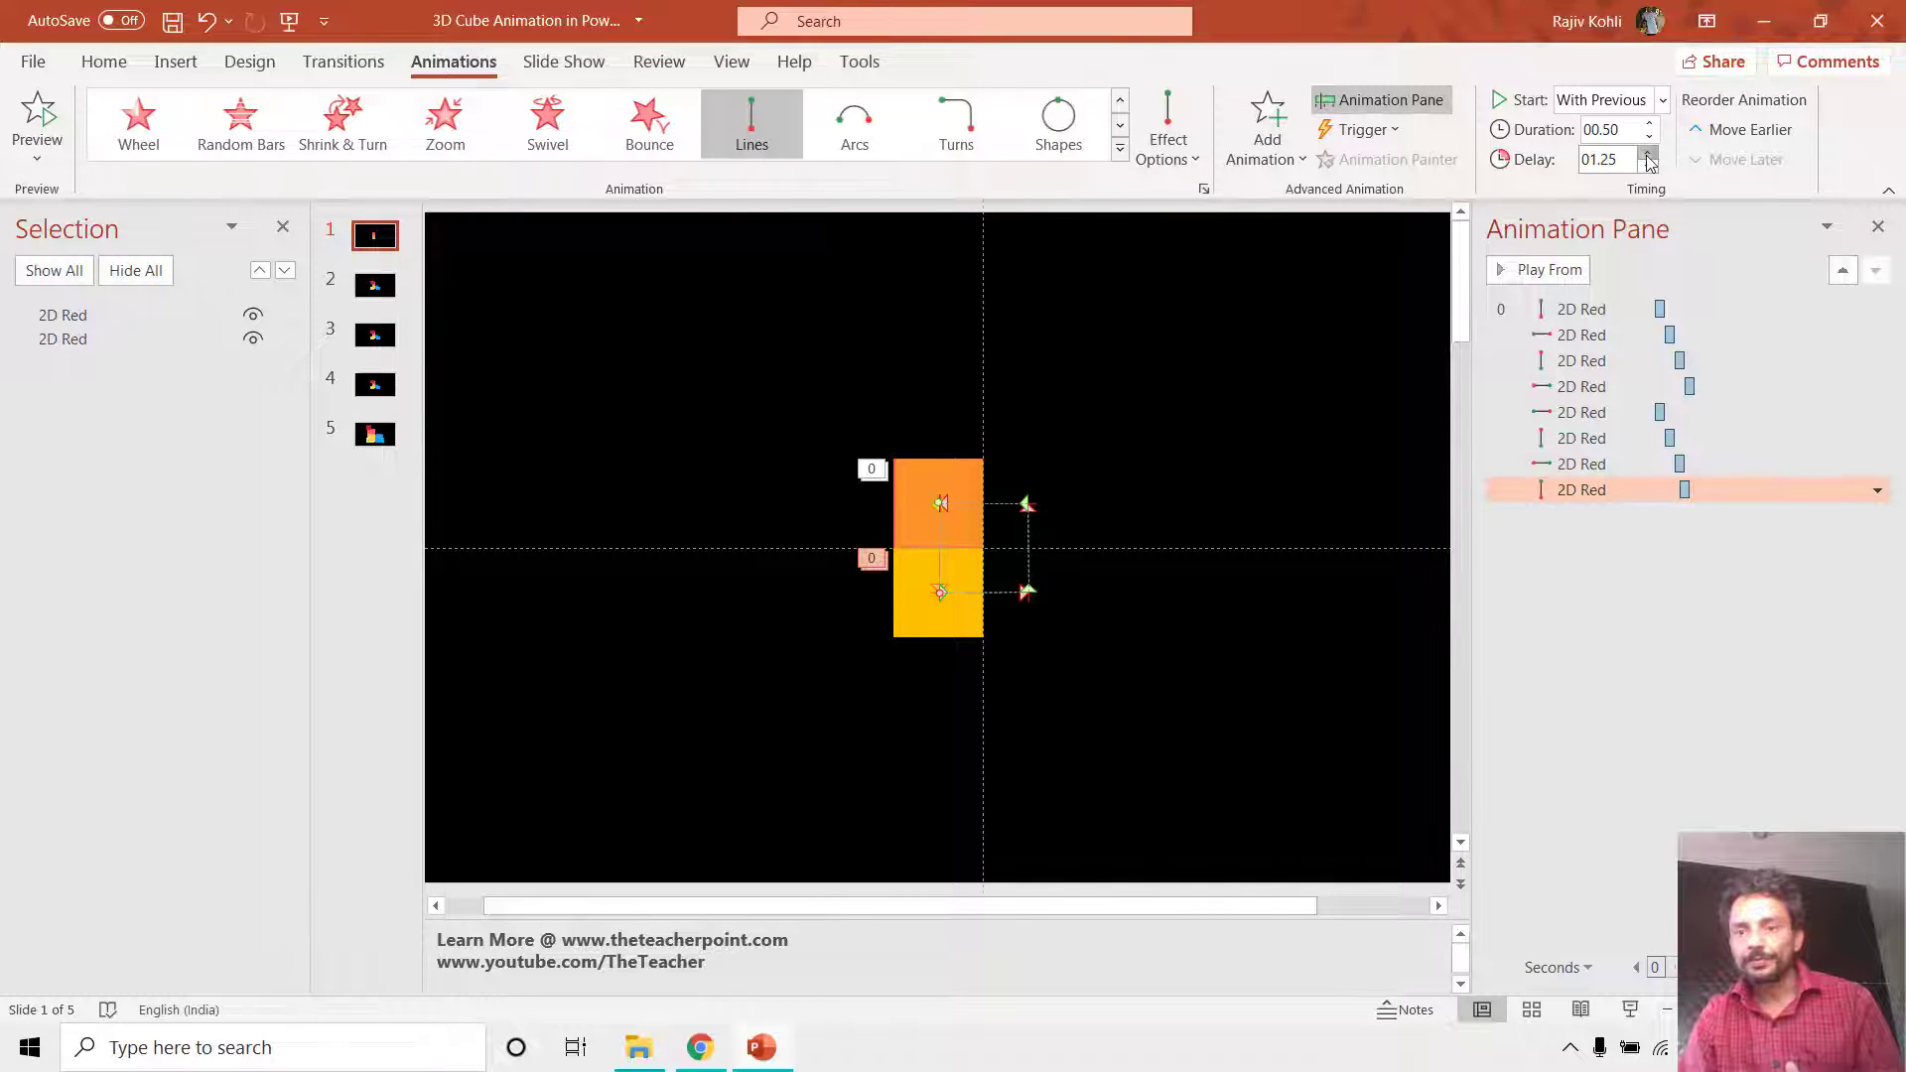
click(1631, 1009)
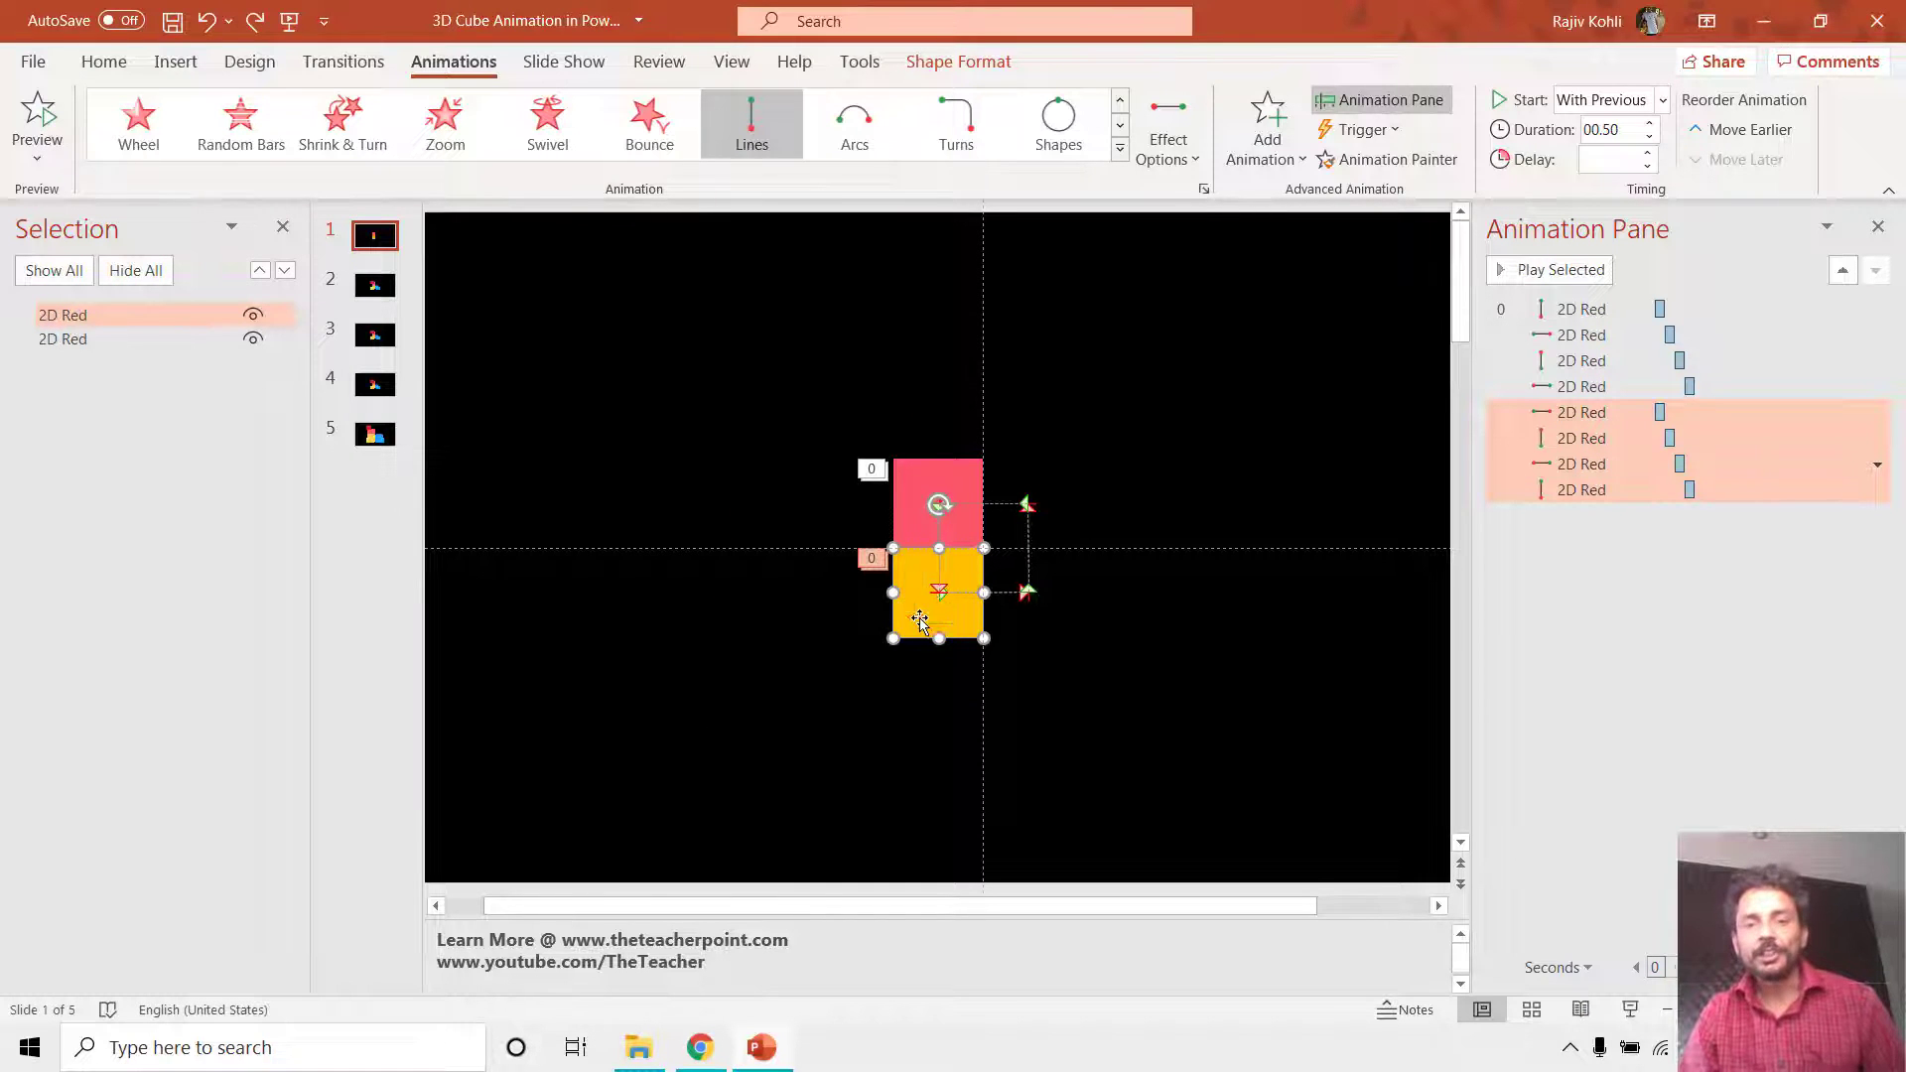
Unlock the motion path origin, duplicate the yellow square with its animations, and fill the copy blue.
click(1169, 129)
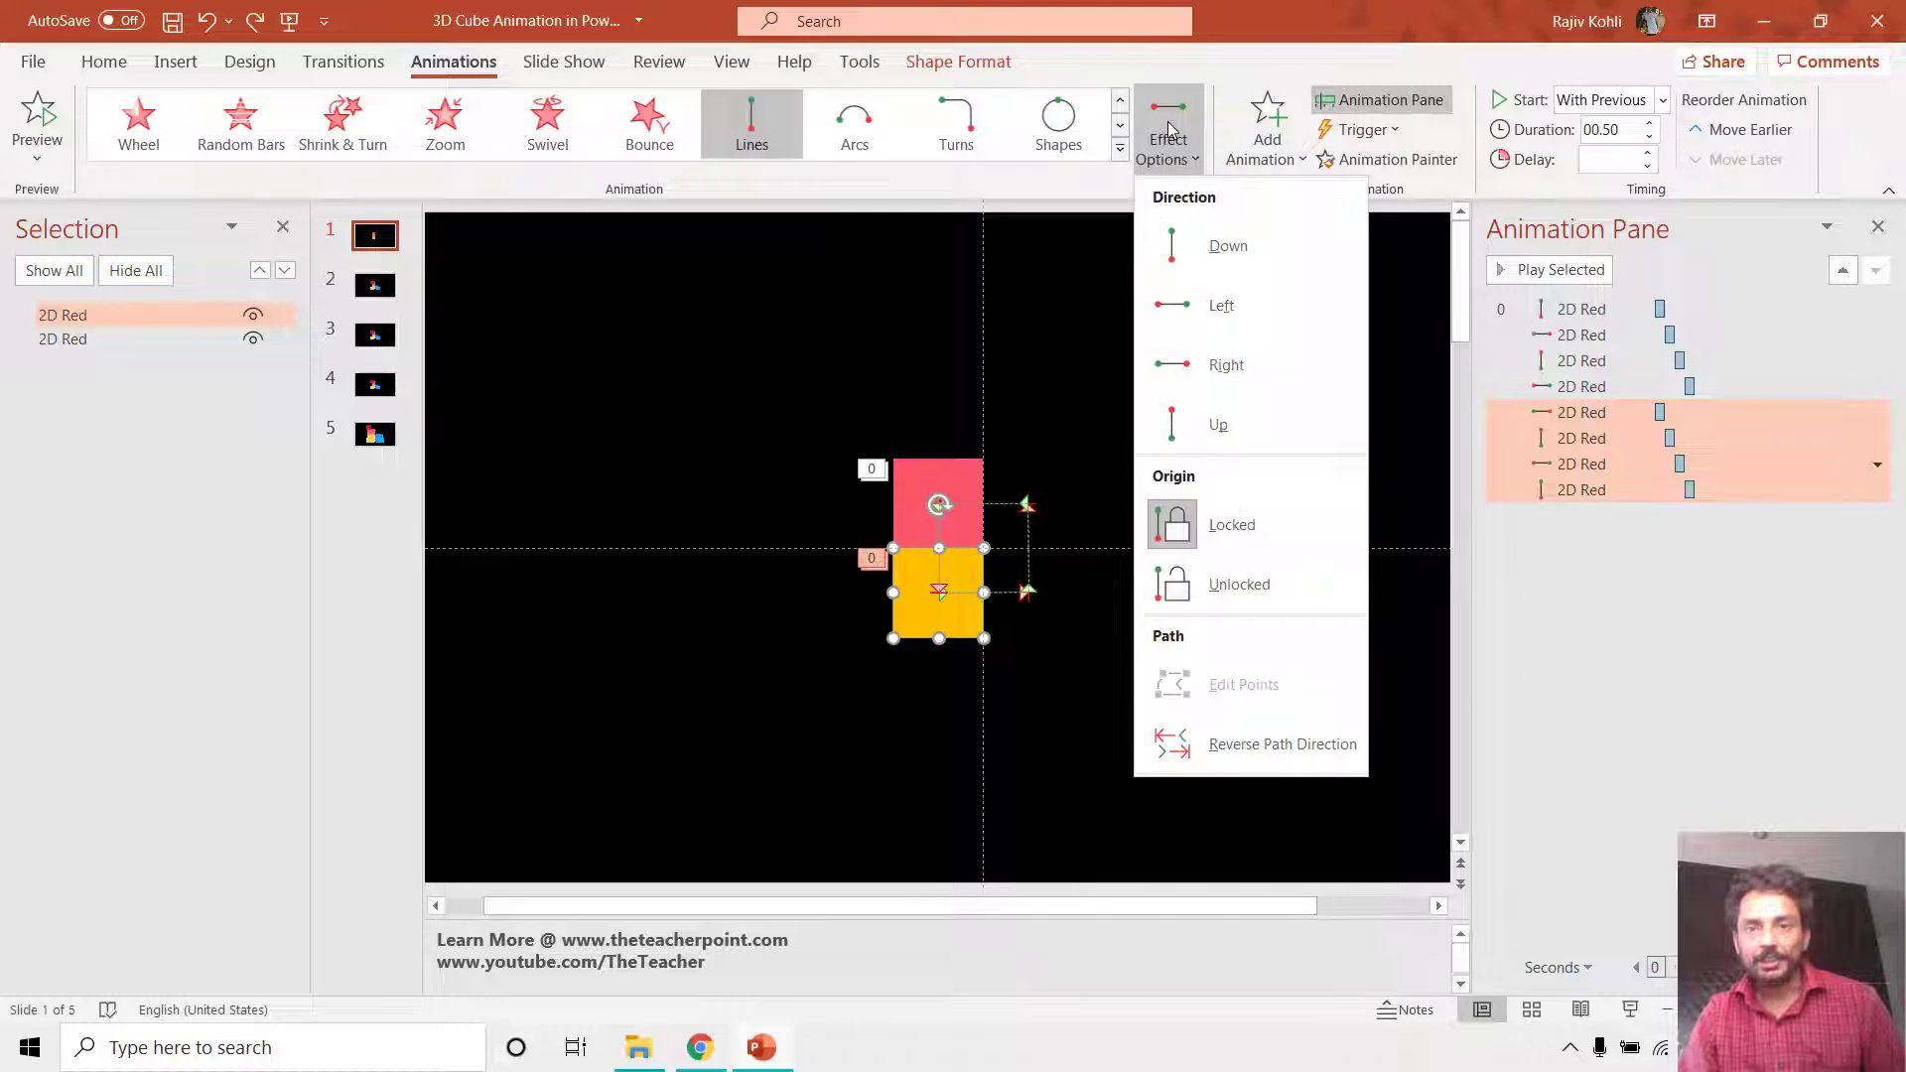
click(1257, 585)
key(ctrl+d)
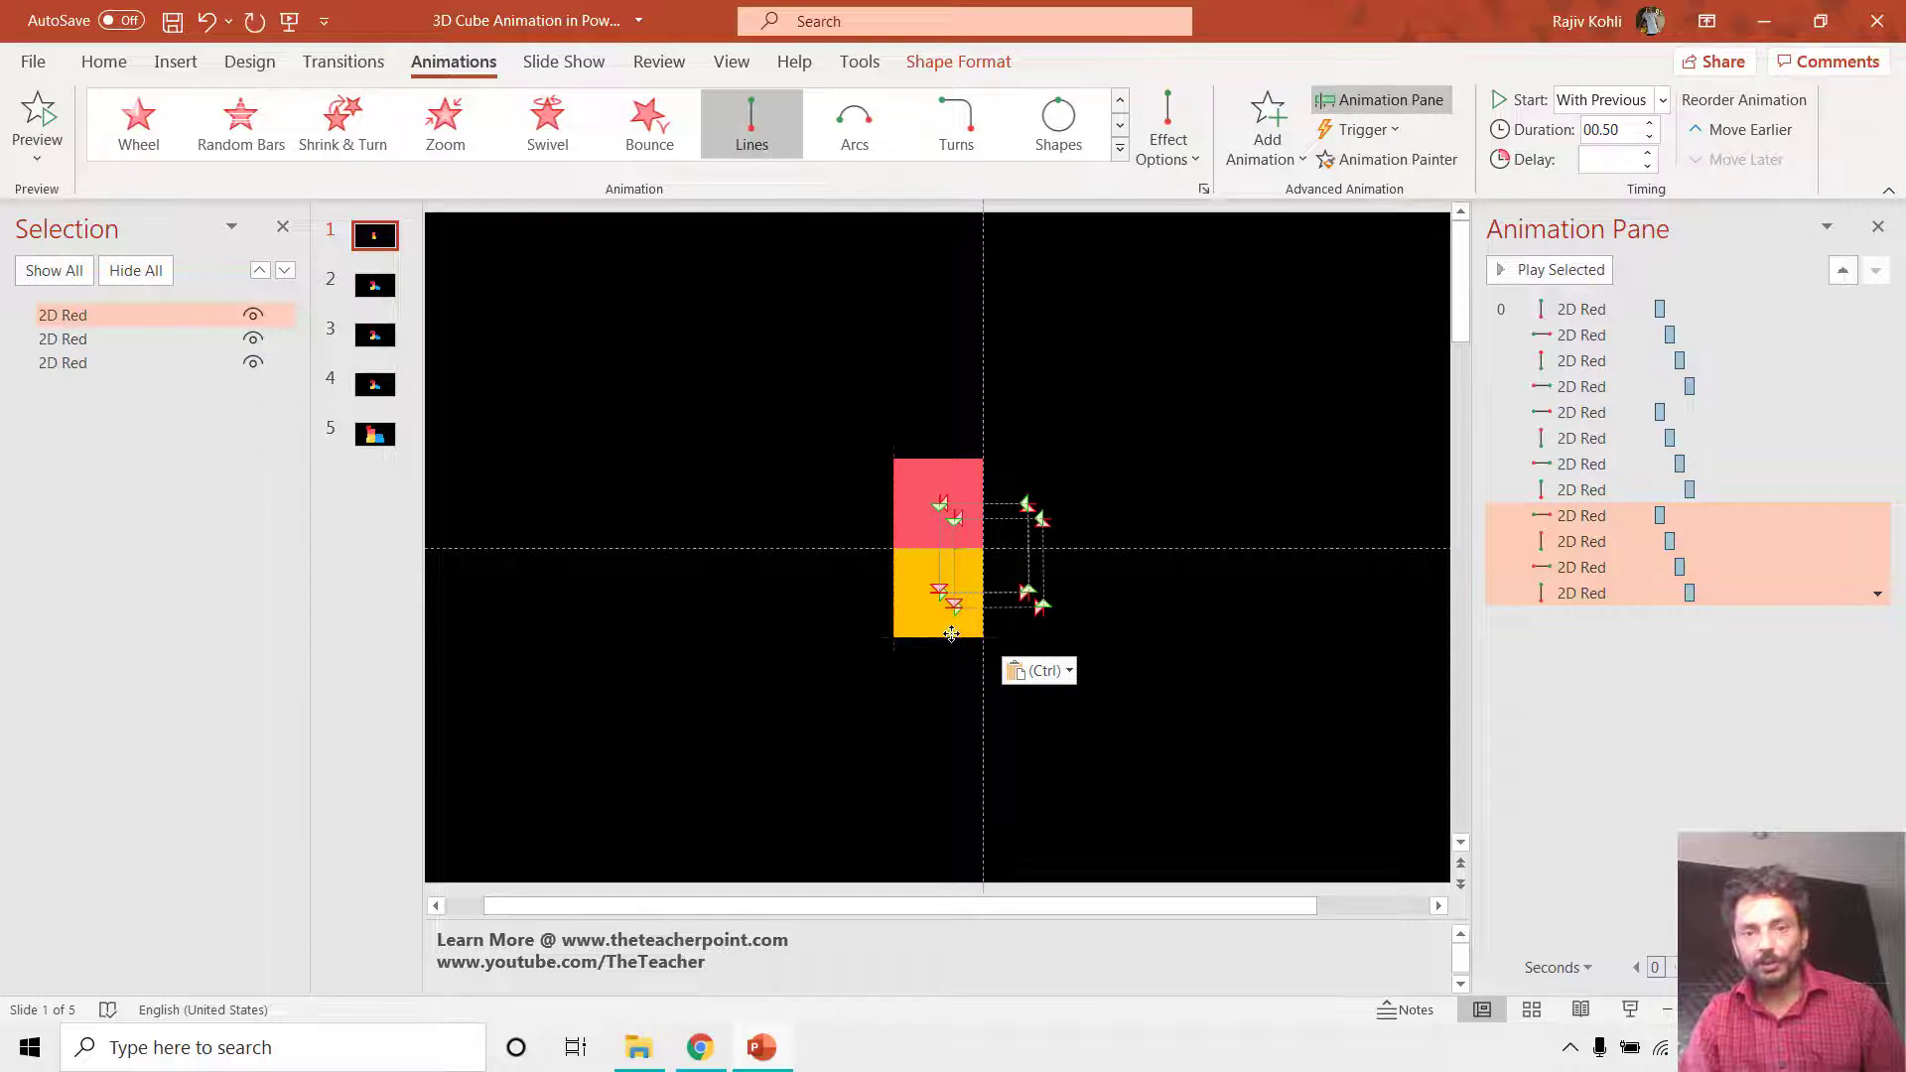
click(951, 634)
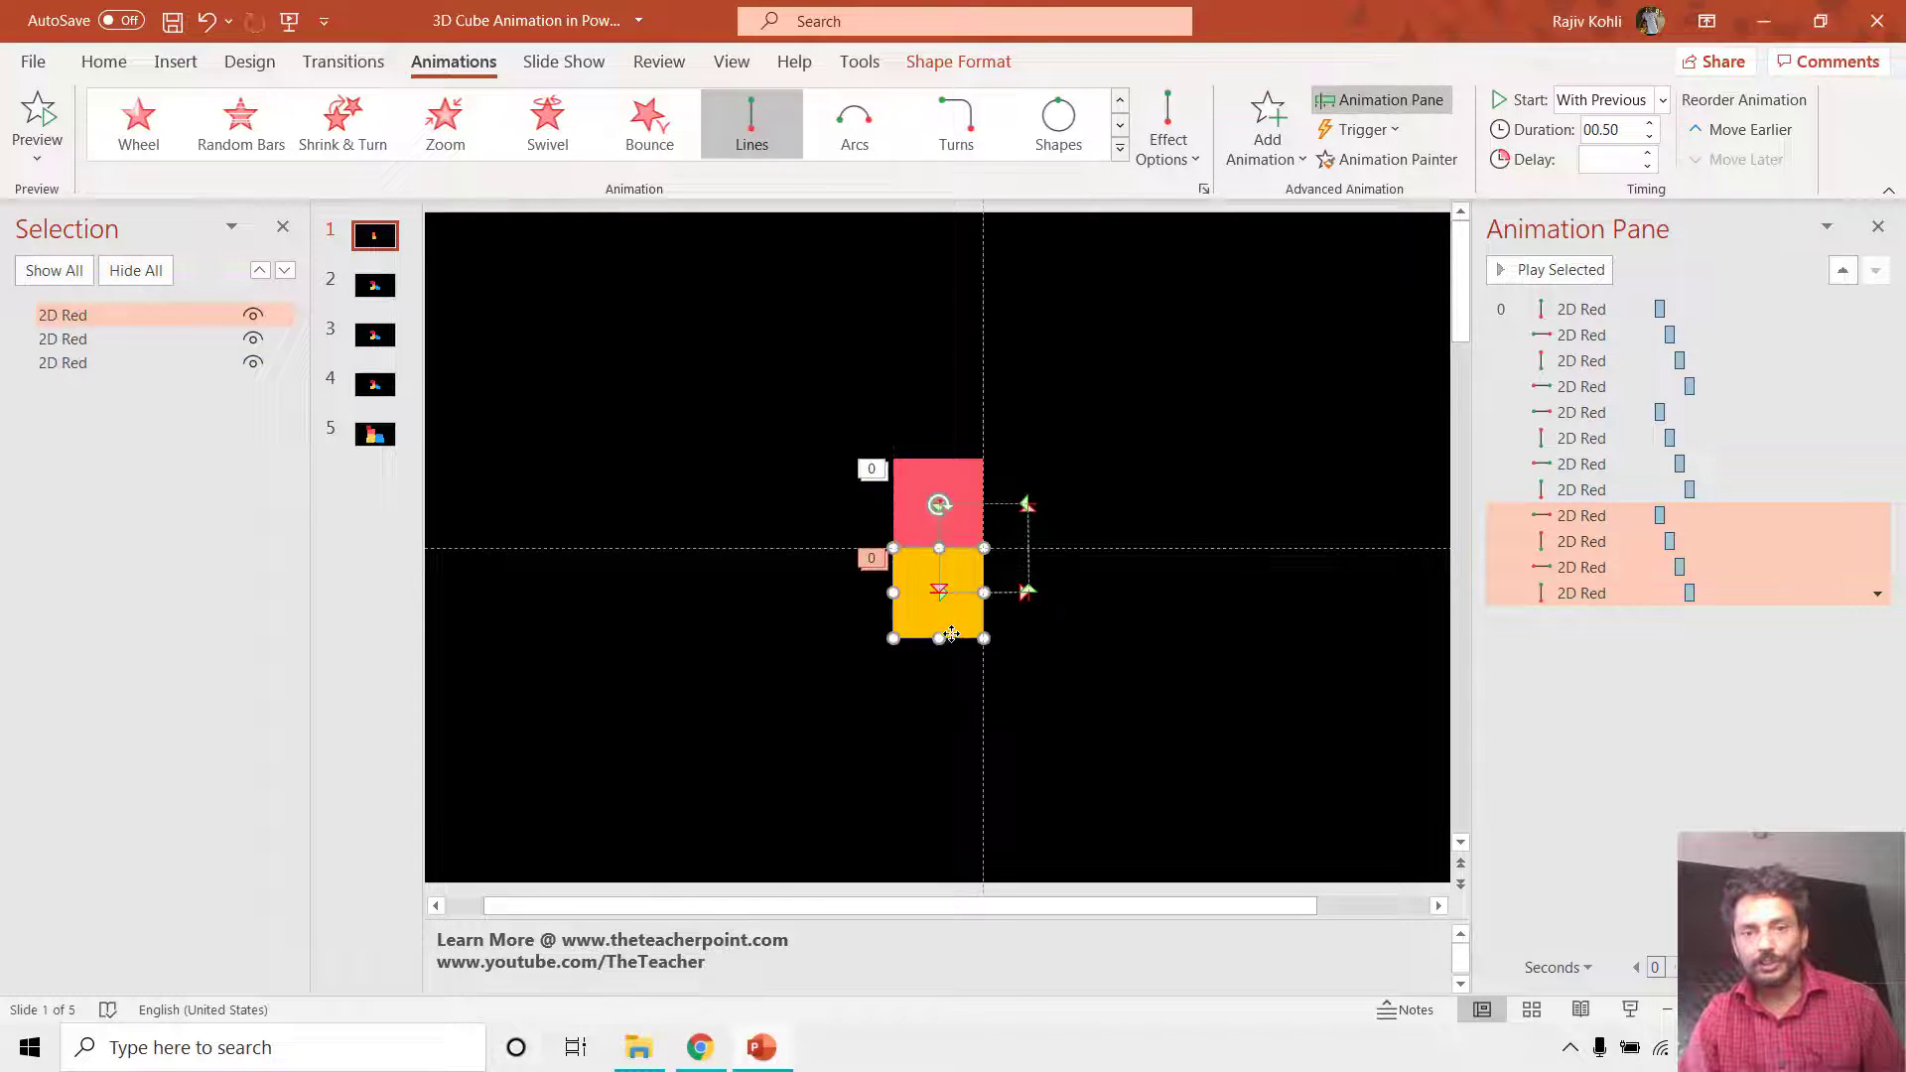
click(978, 62)
click(918, 96)
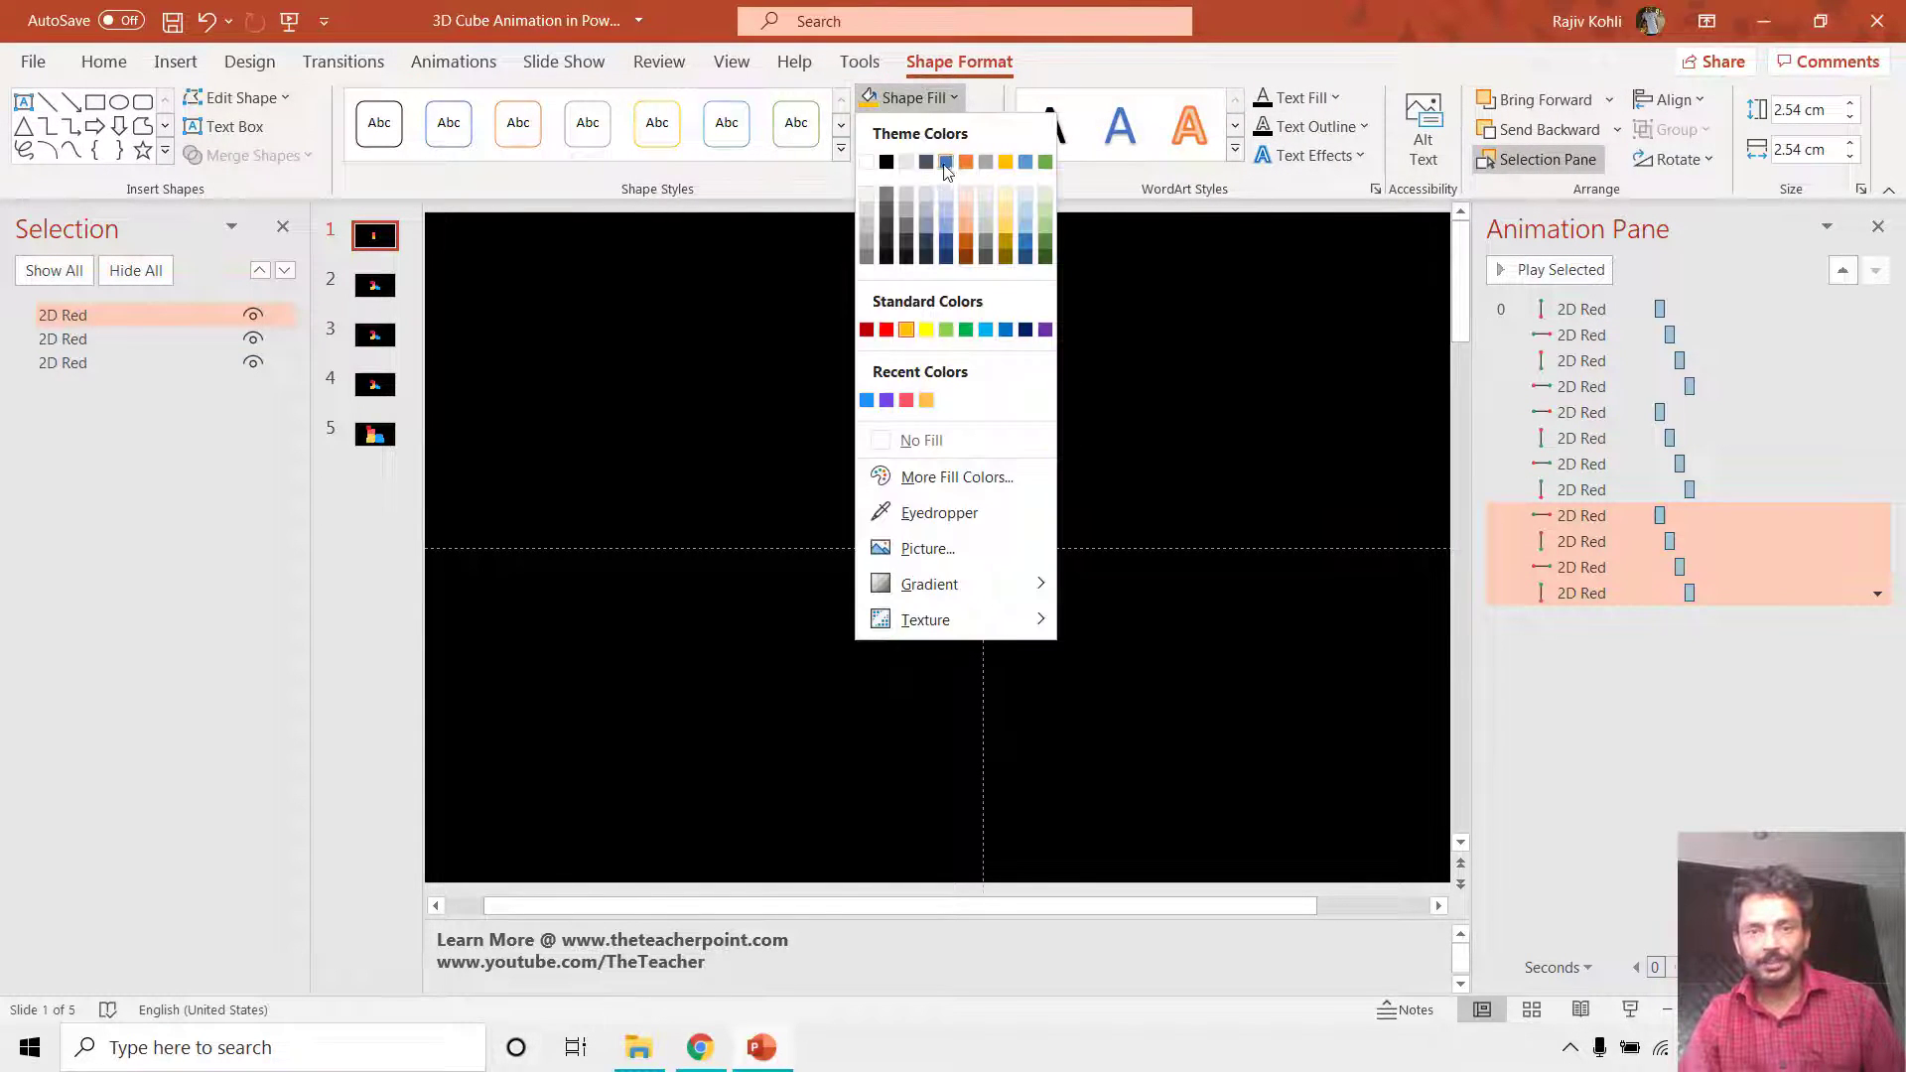
click(949, 159)
Relock the motion path origin and move the blue square right of the yellow square.
click(454, 62)
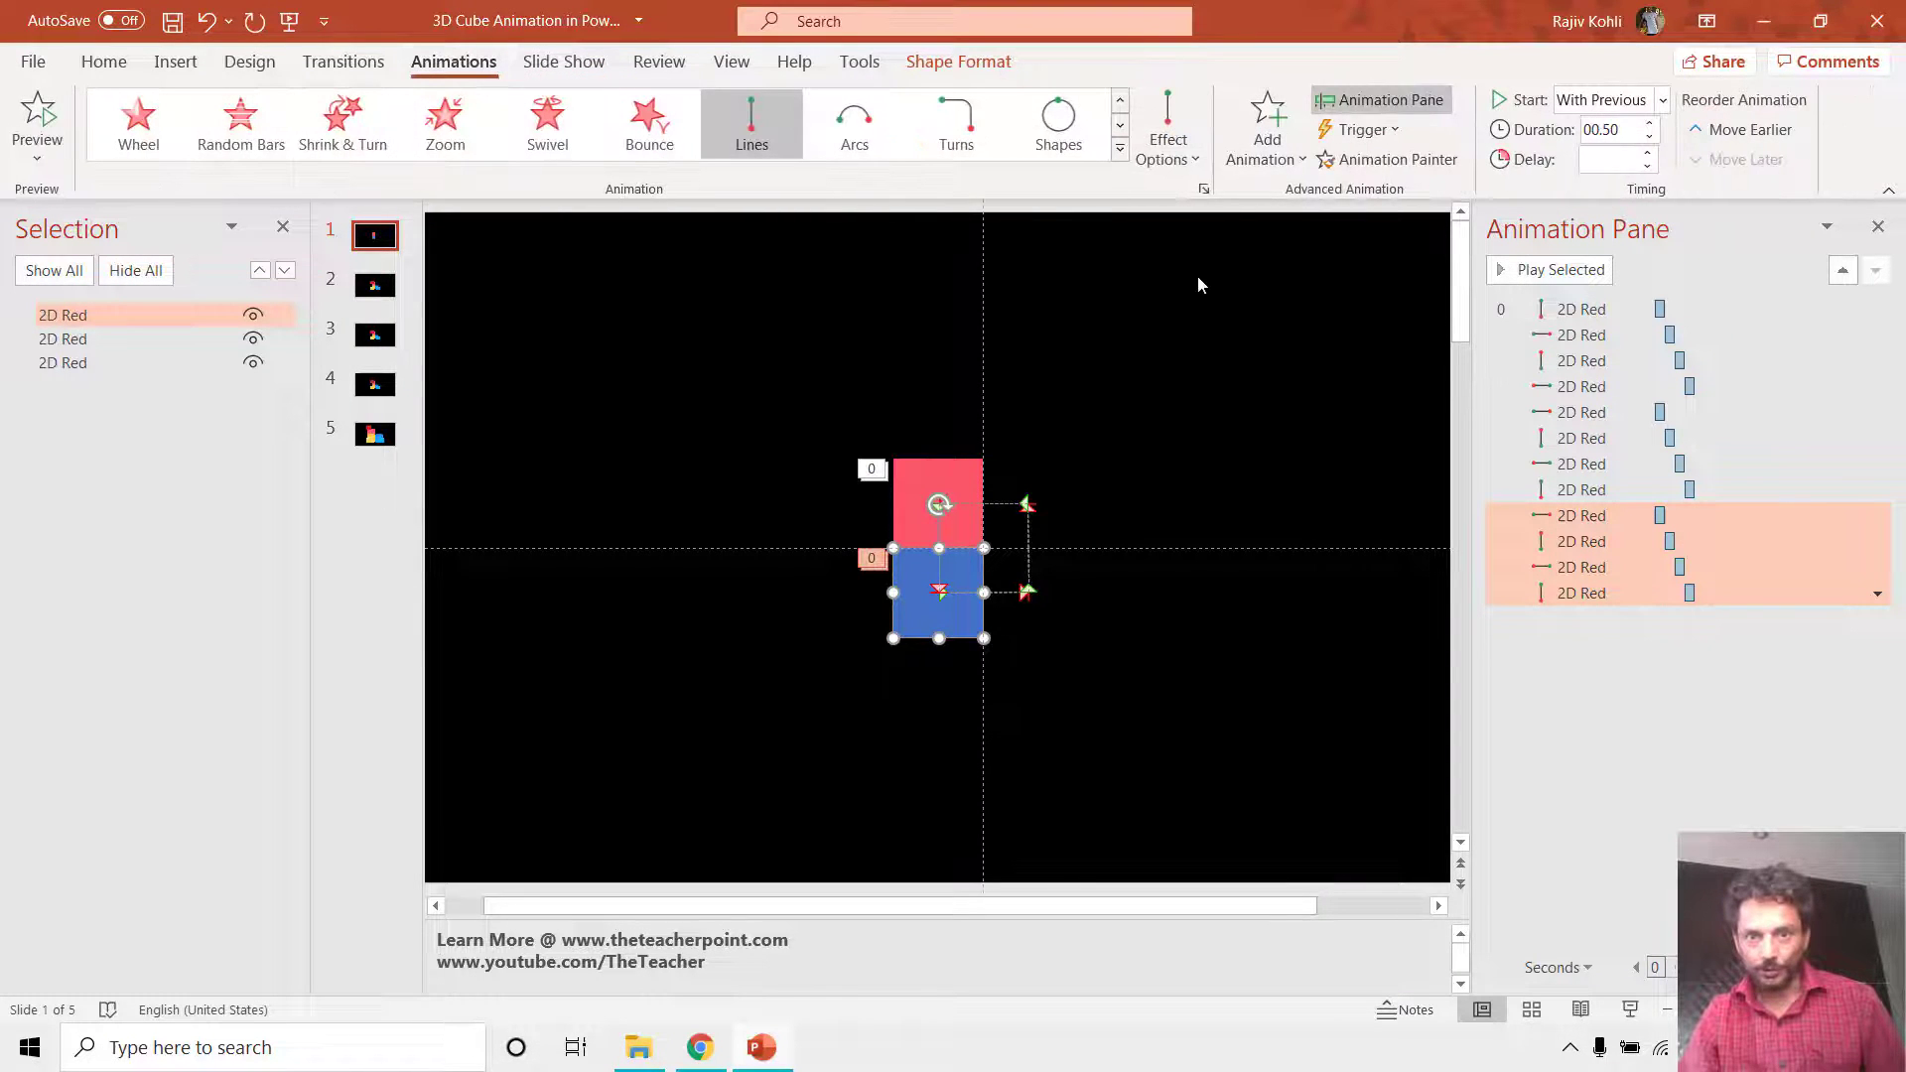
click(1156, 147)
click(1226, 524)
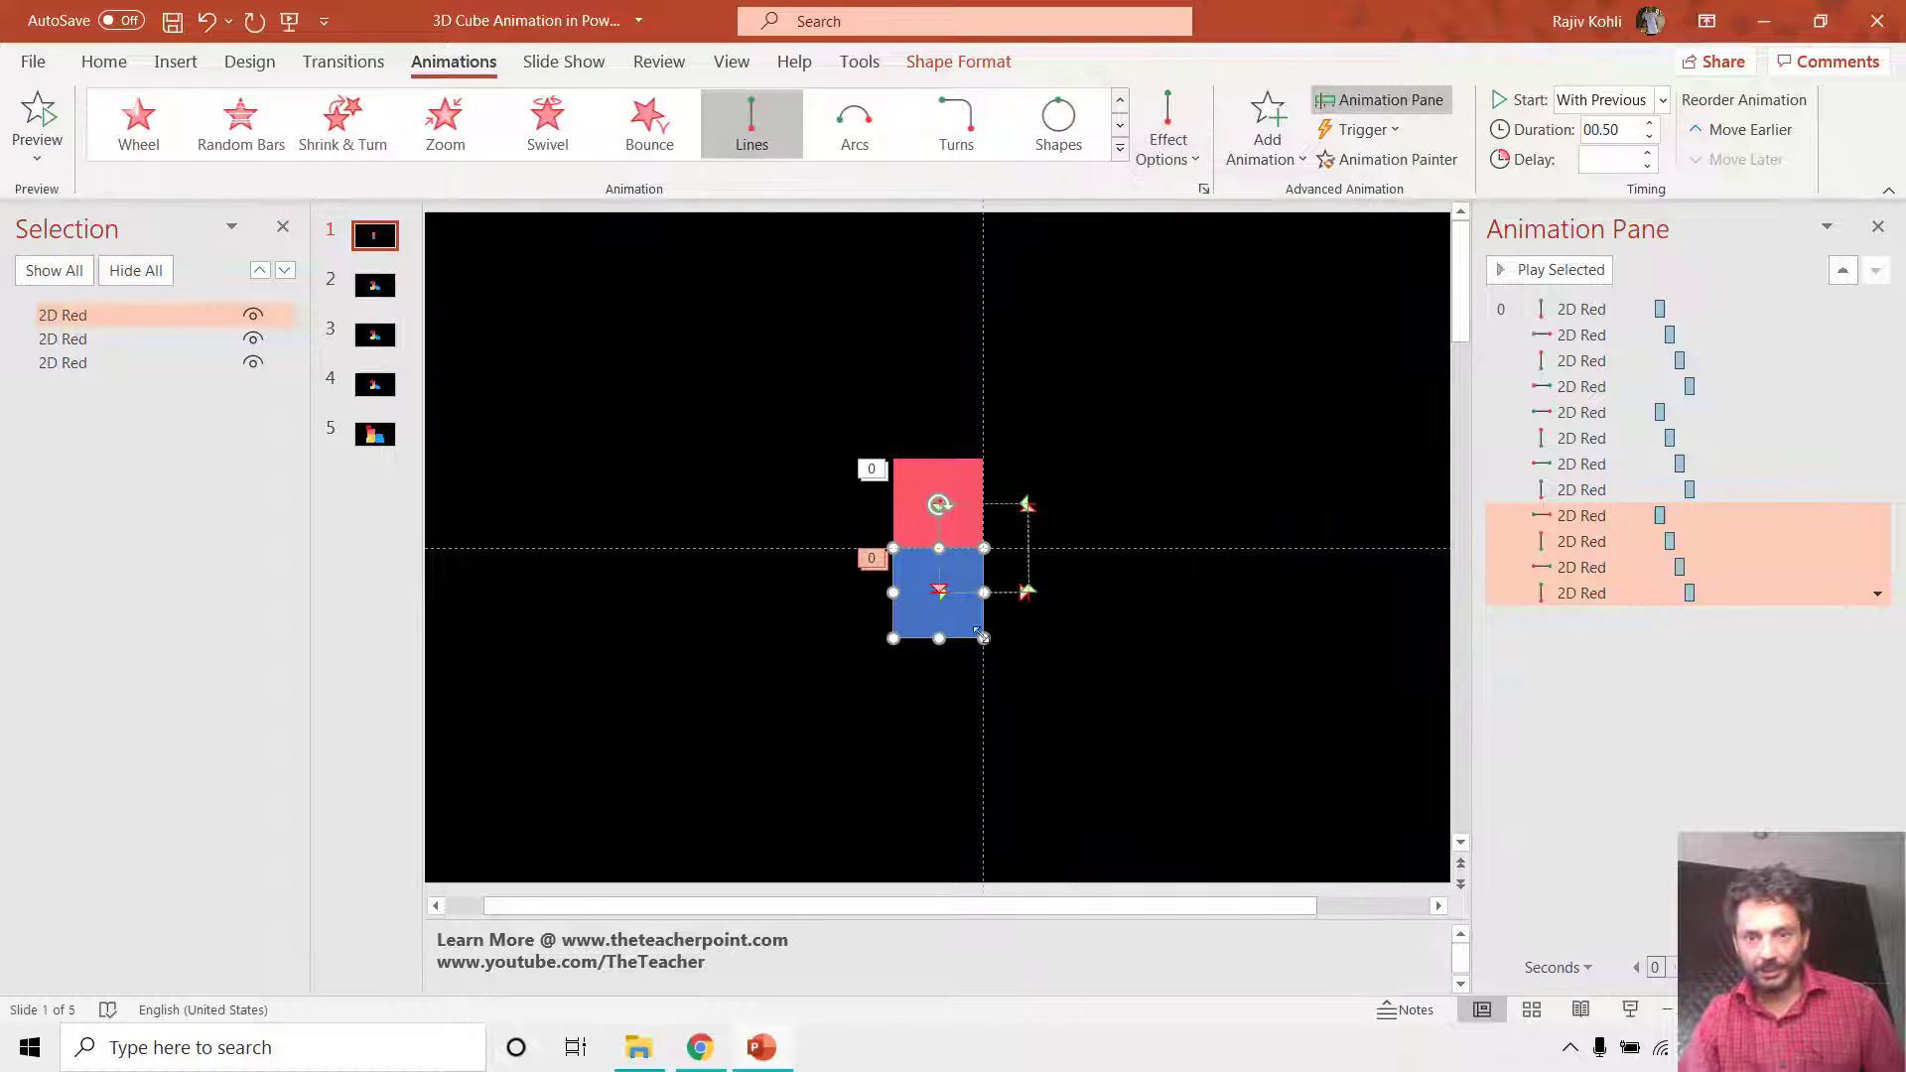
drag(933, 630, 1005, 631)
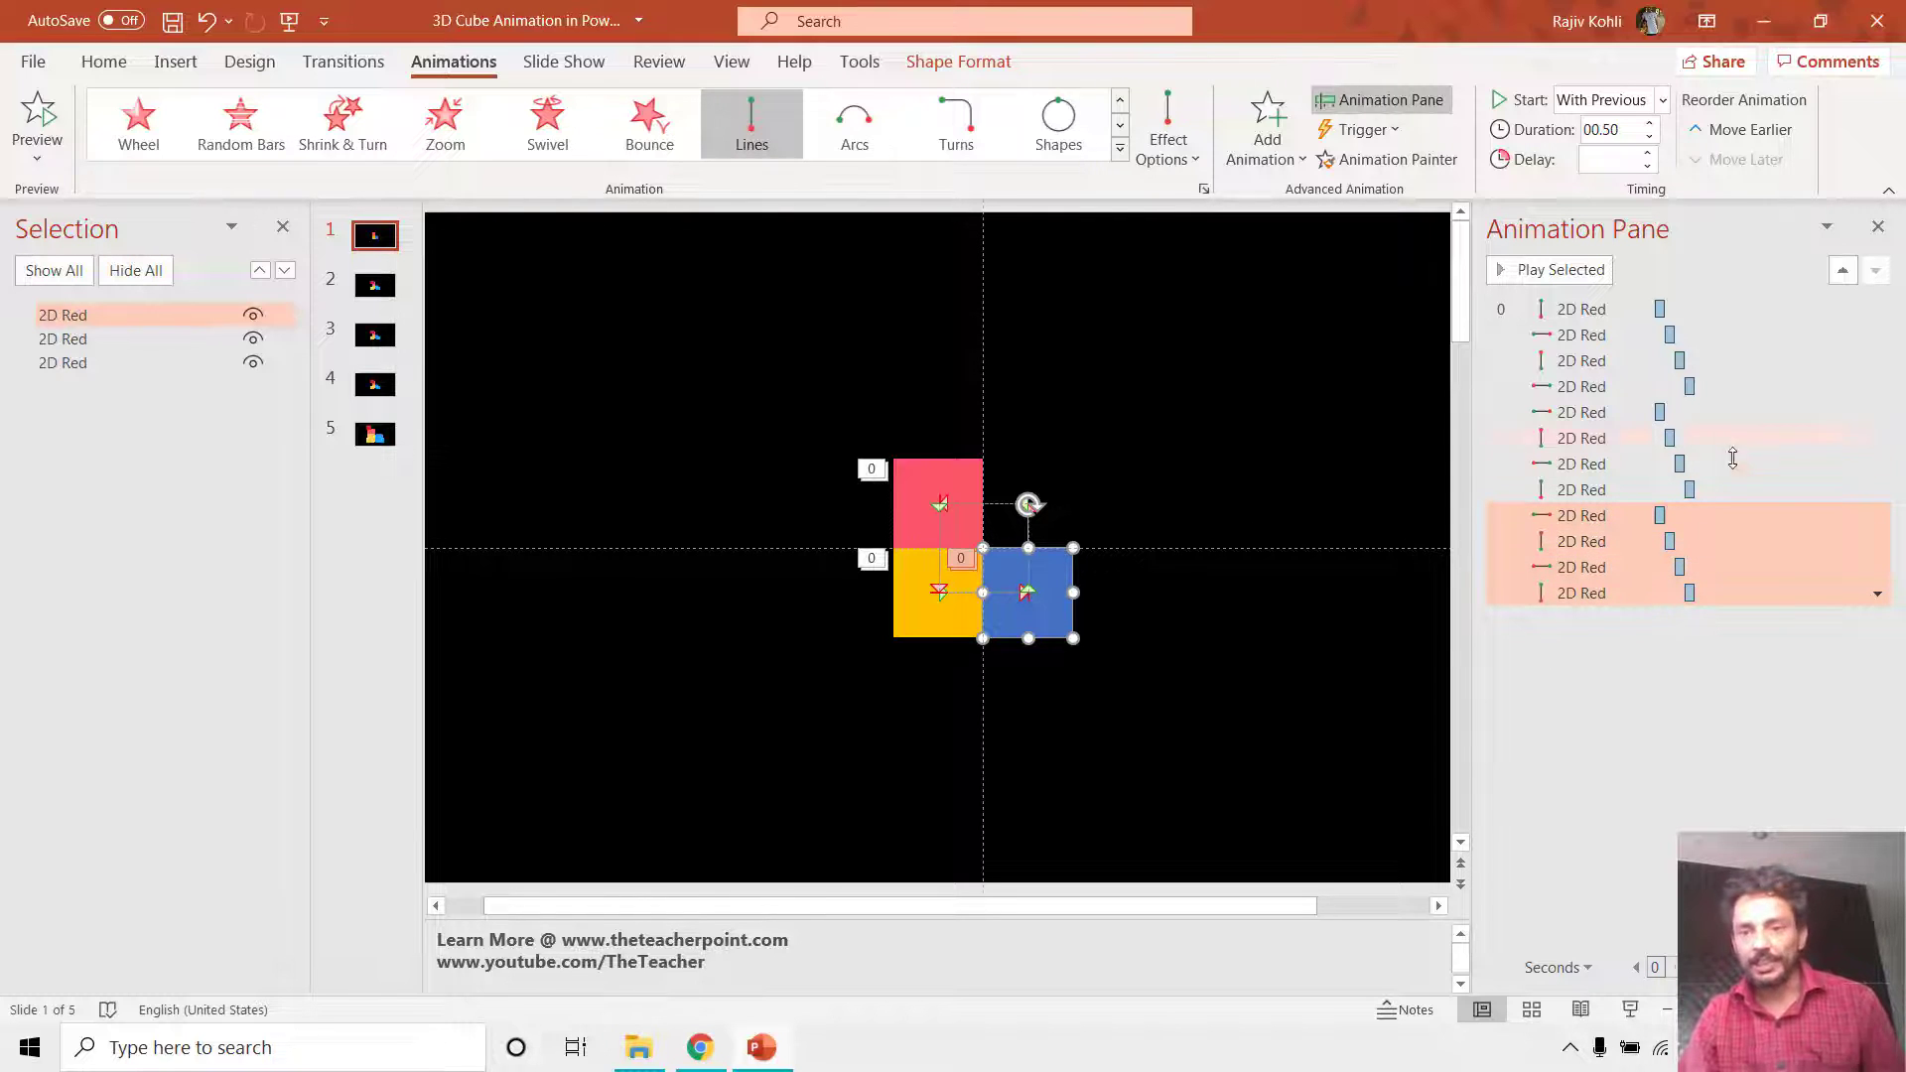
Move one blue-square animation a place earlier and cut its delay to 0.5 seconds.
click(1600, 541)
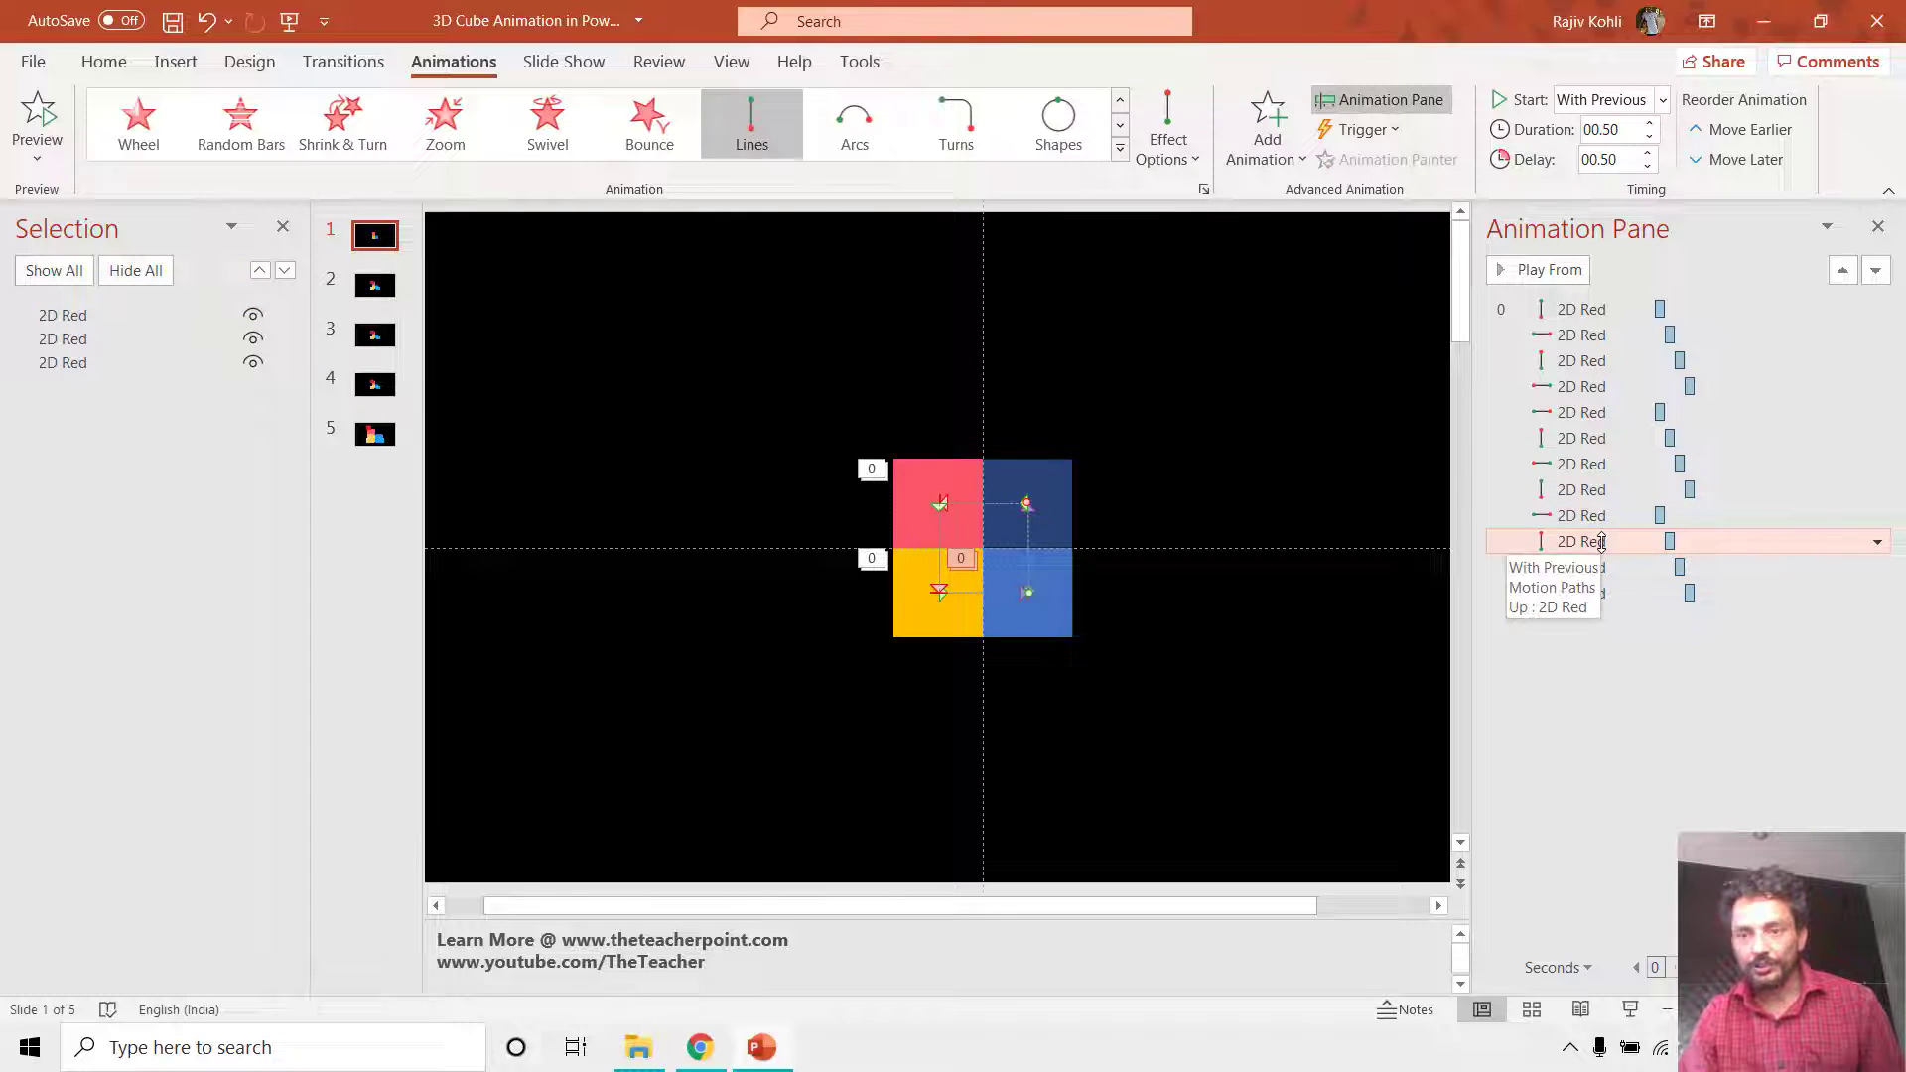
drag(1601, 541, 1665, 509)
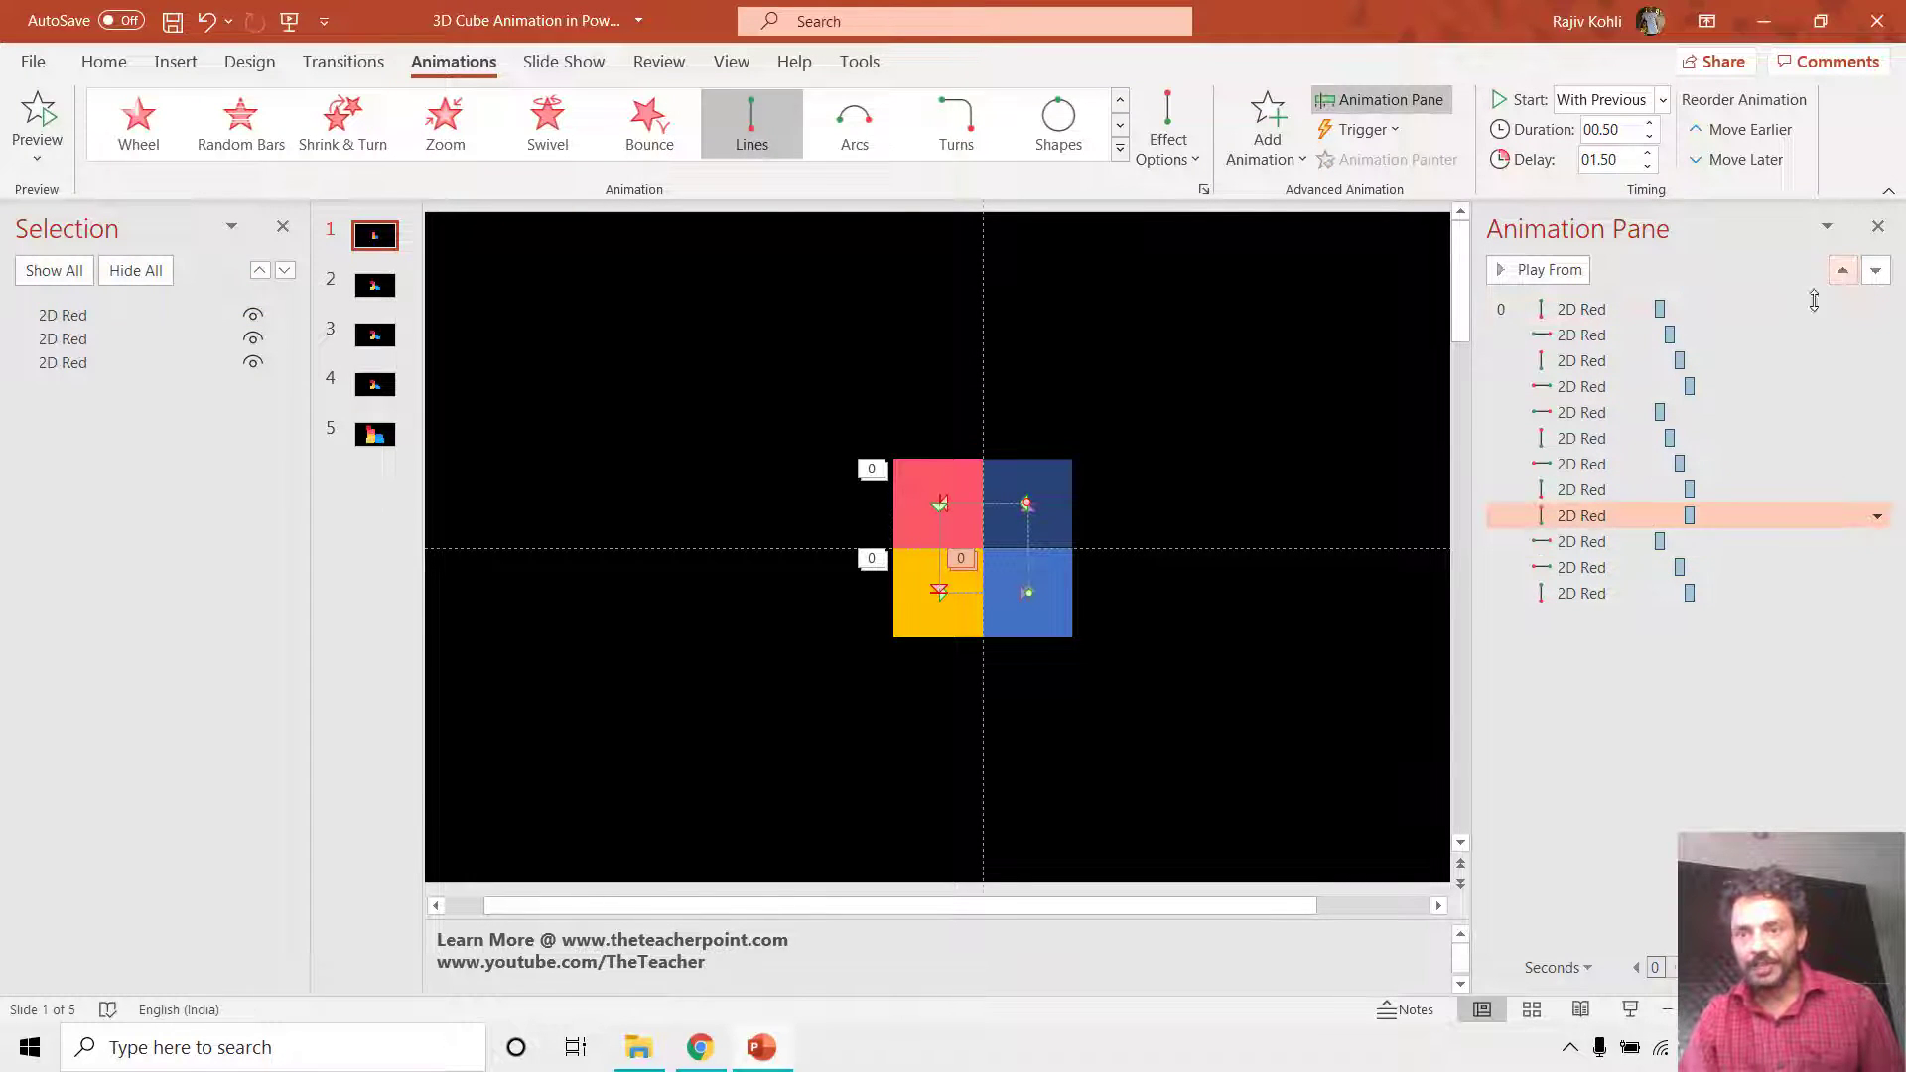
click(1648, 166)
click(1648, 166)
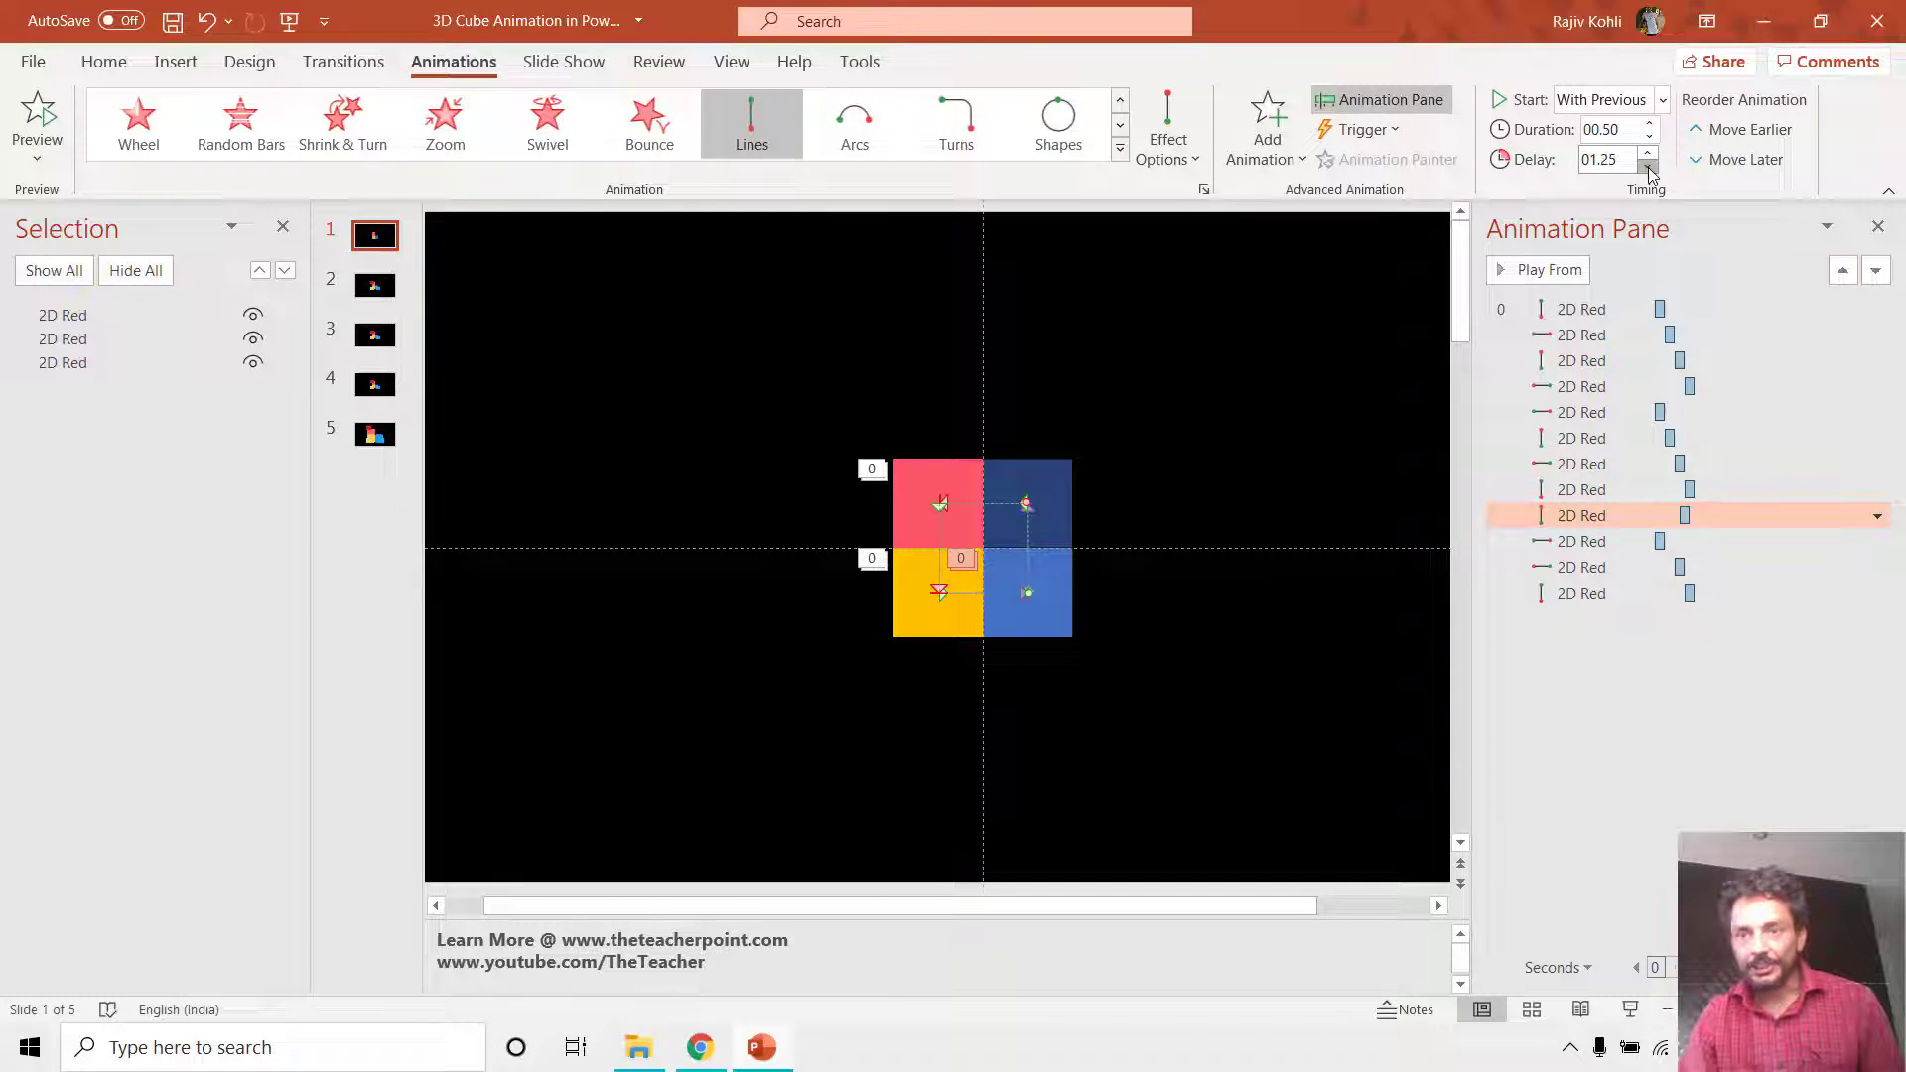
click(1648, 166)
click(1648, 166)
click(1648, 166)
click(1647, 166)
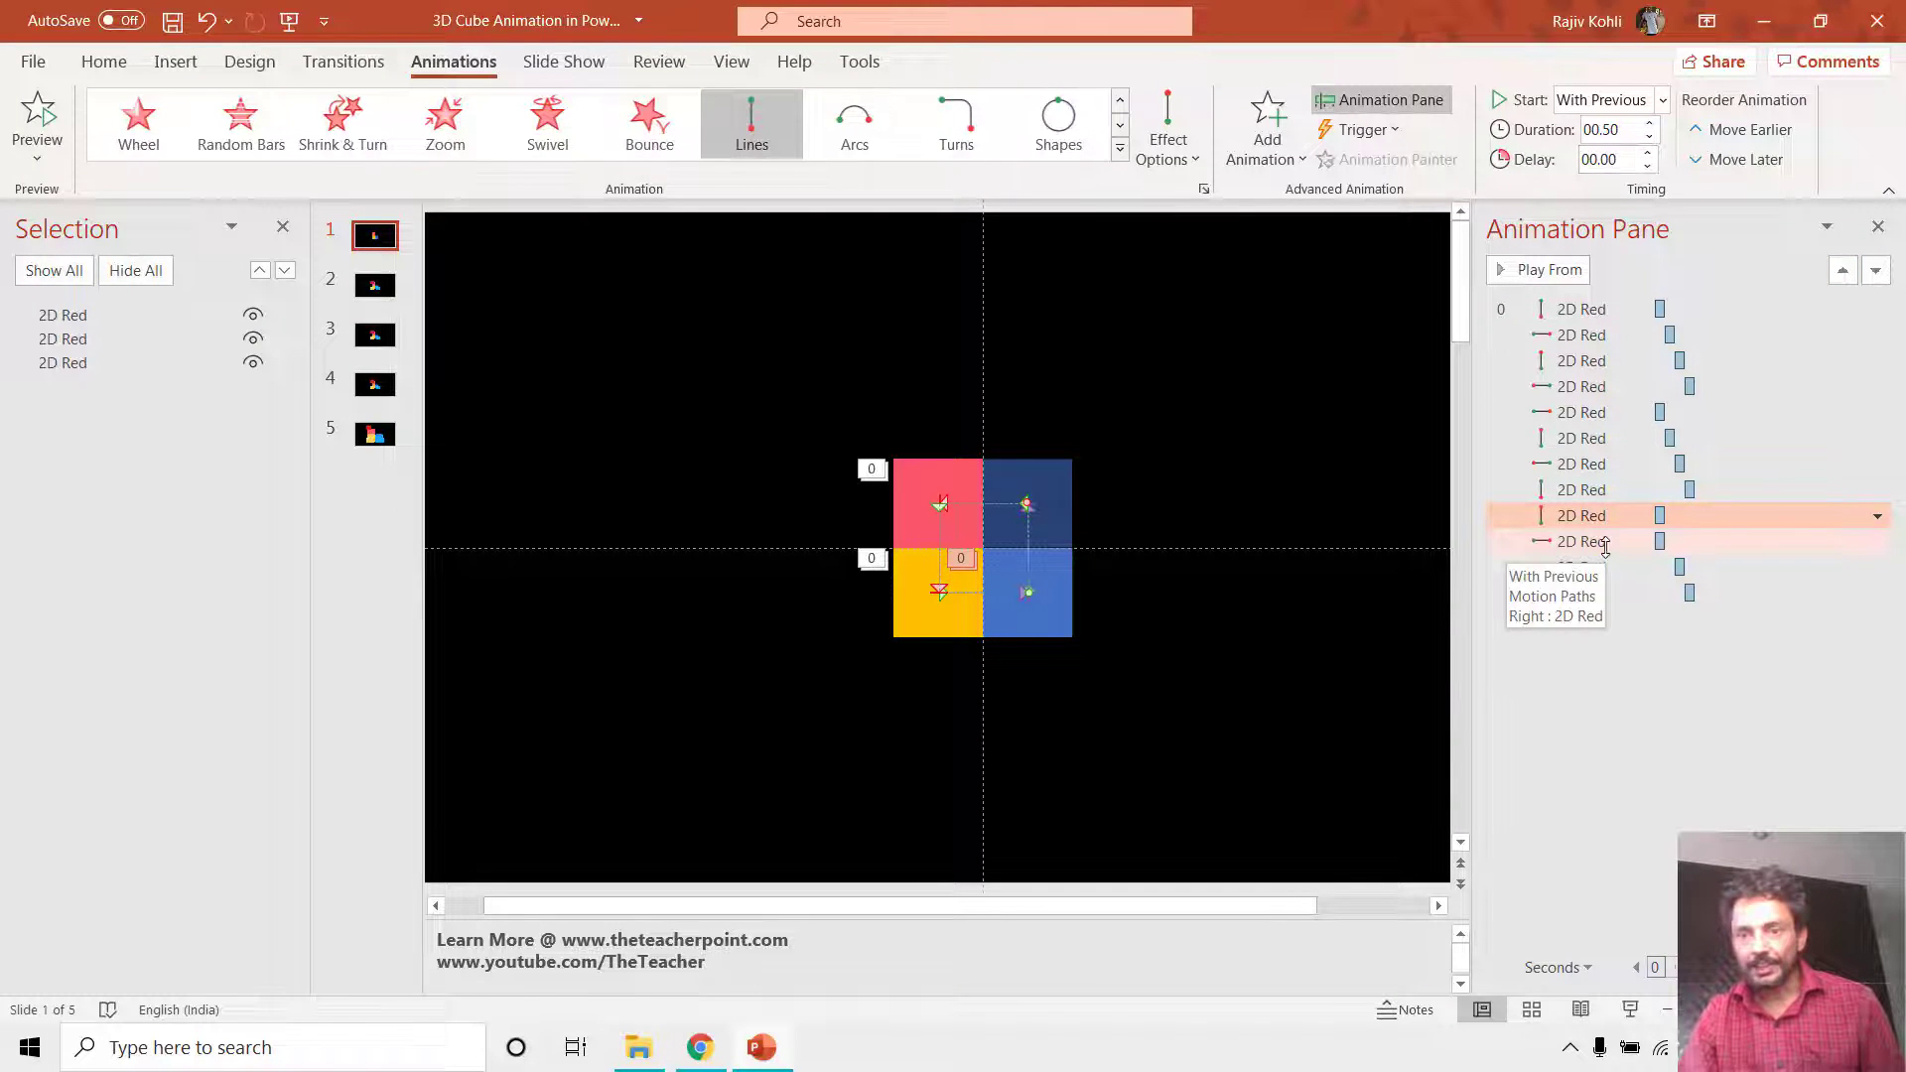
Move a later blue-square animation earlier in the order and raise its delay.
click(1603, 567)
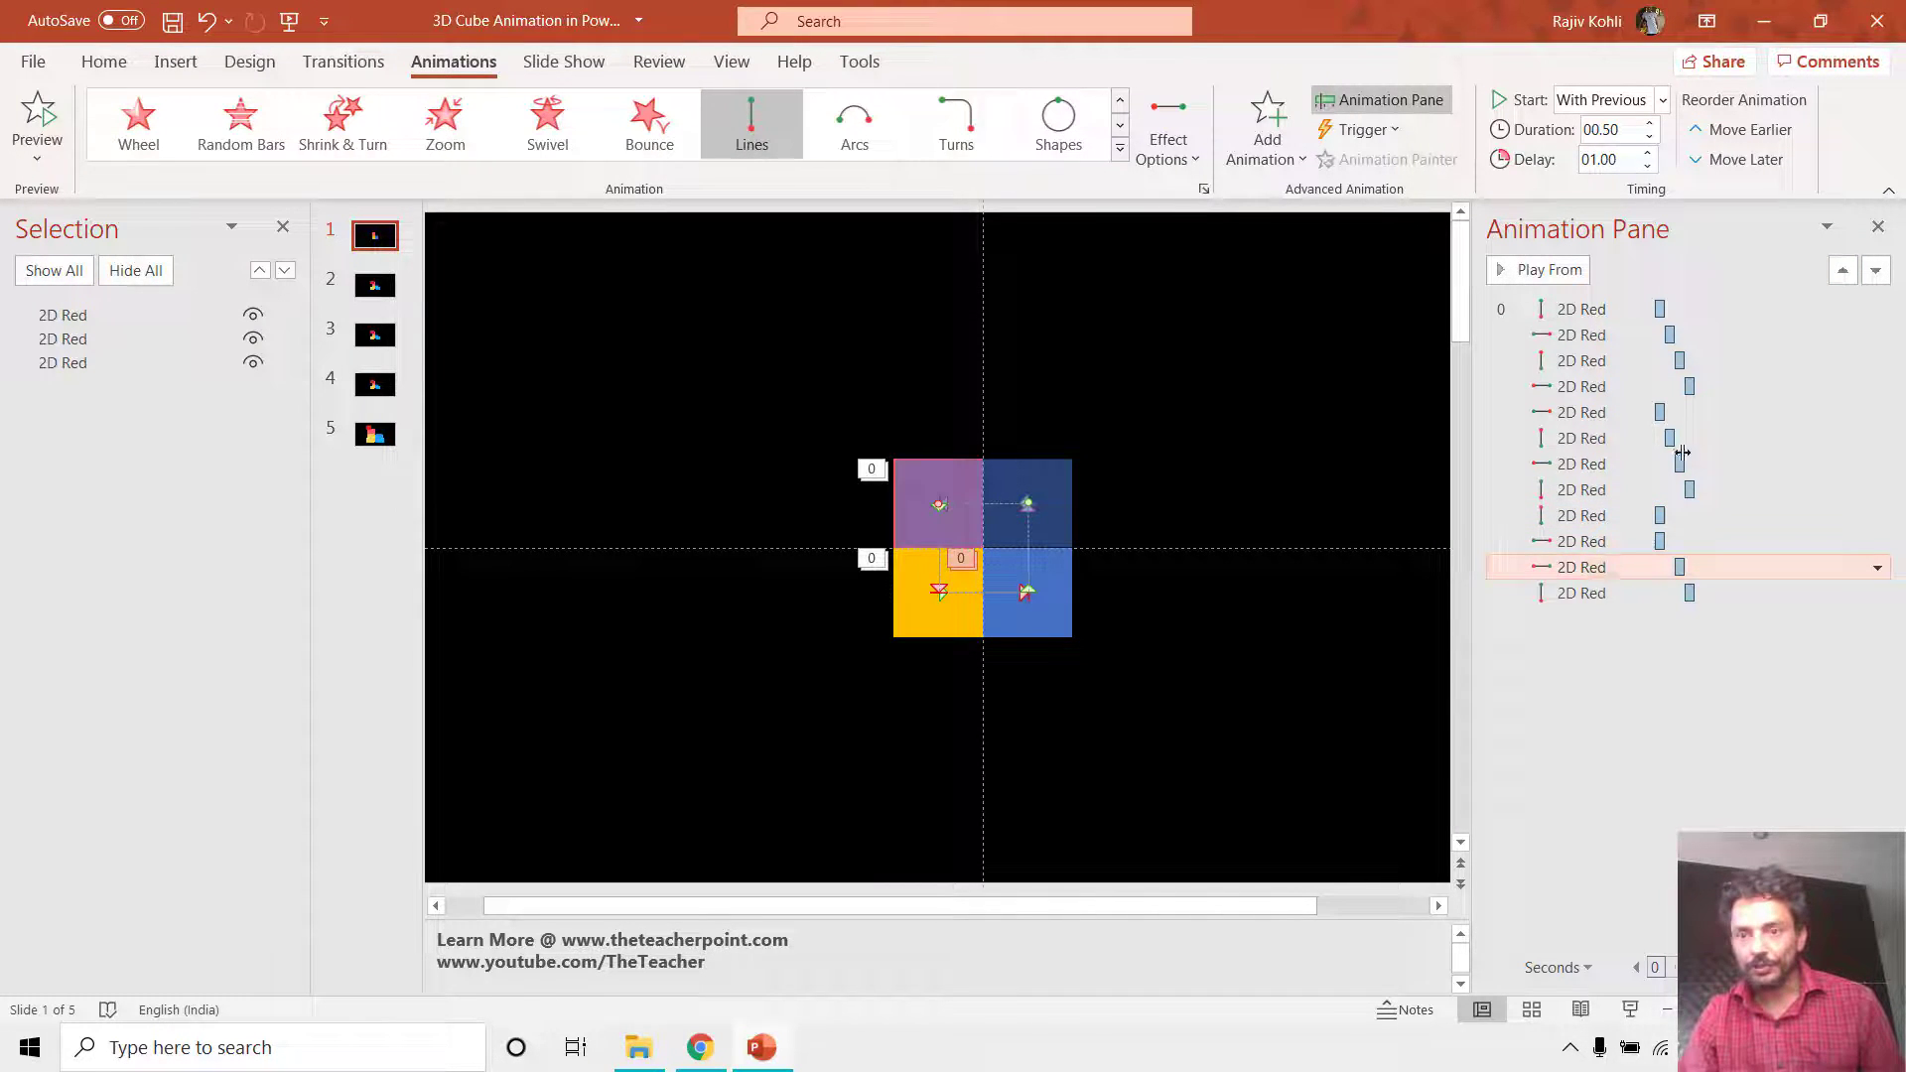
click(1842, 270)
click(1648, 165)
click(1648, 166)
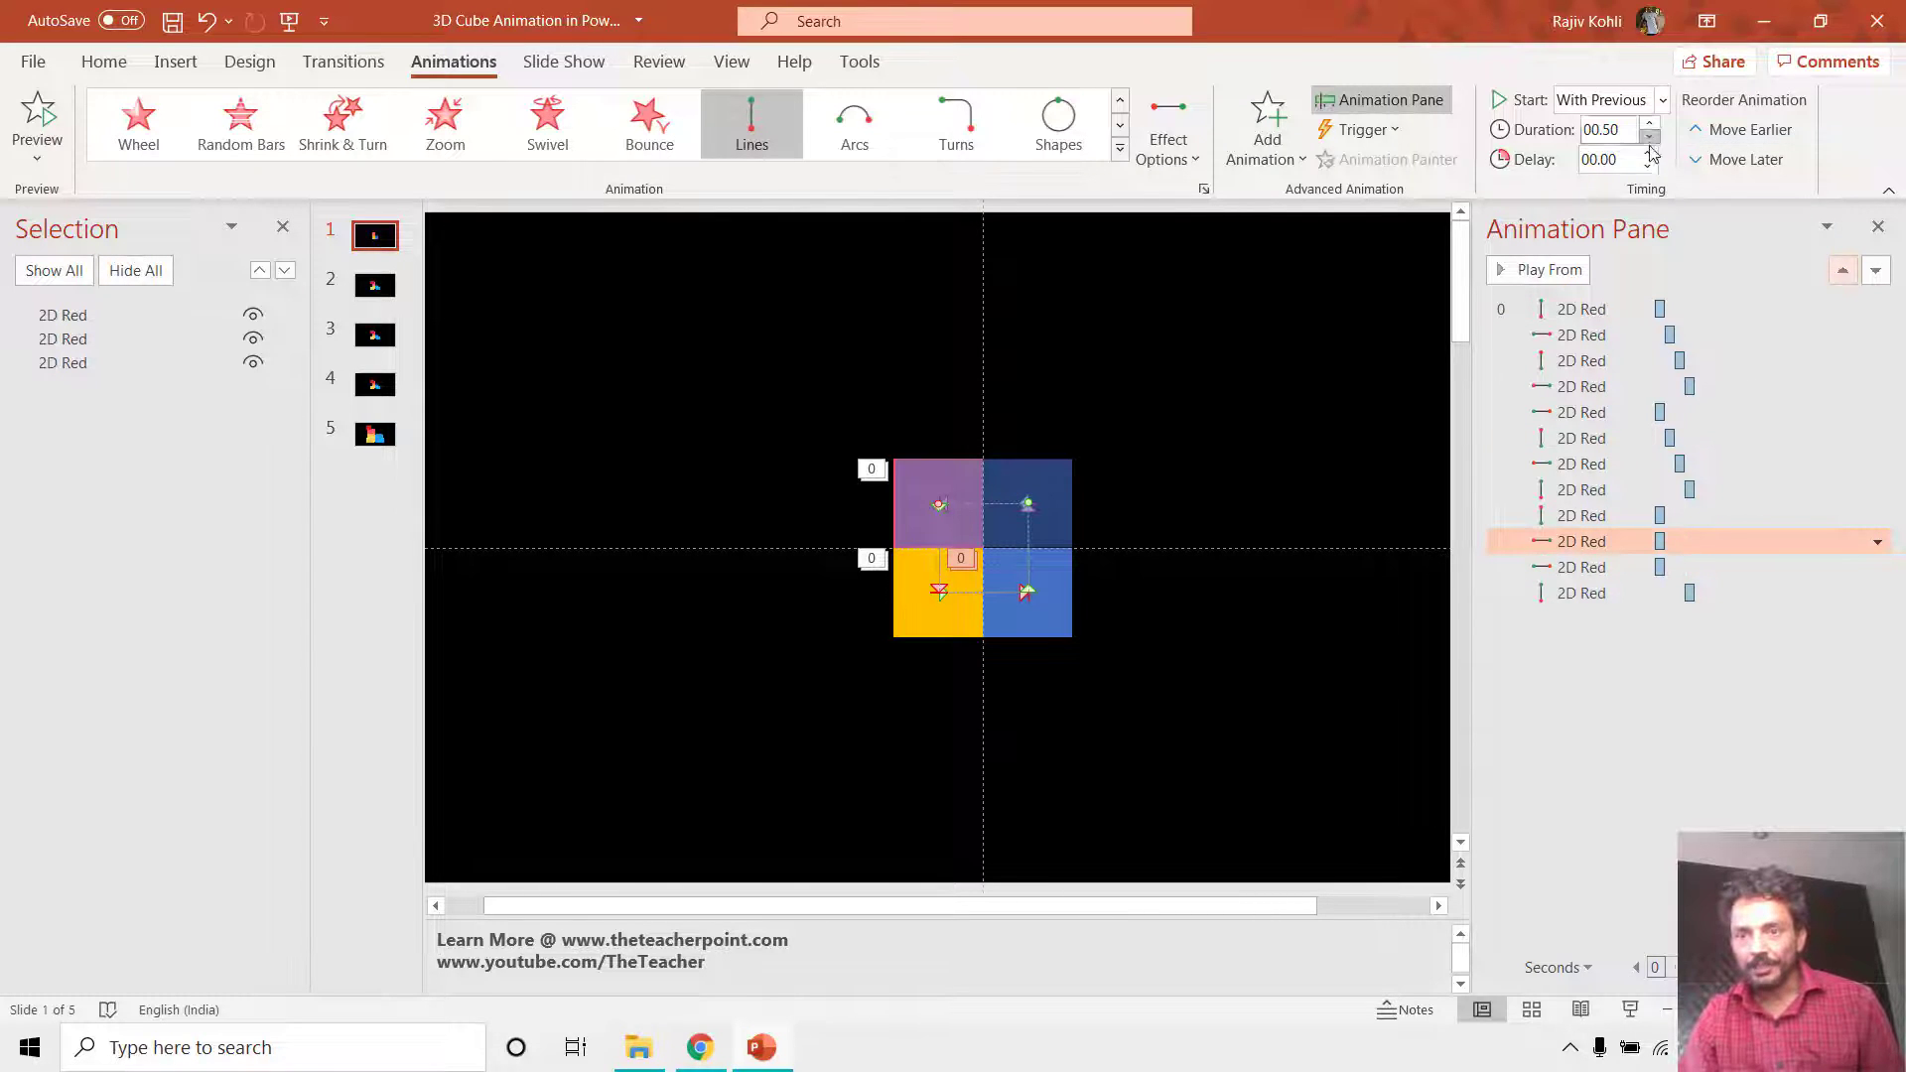
click(1648, 165)
click(1648, 165)
click(1648, 154)
Drag the last blue-square animation above the final one and shorten its delay.
click(1604, 592)
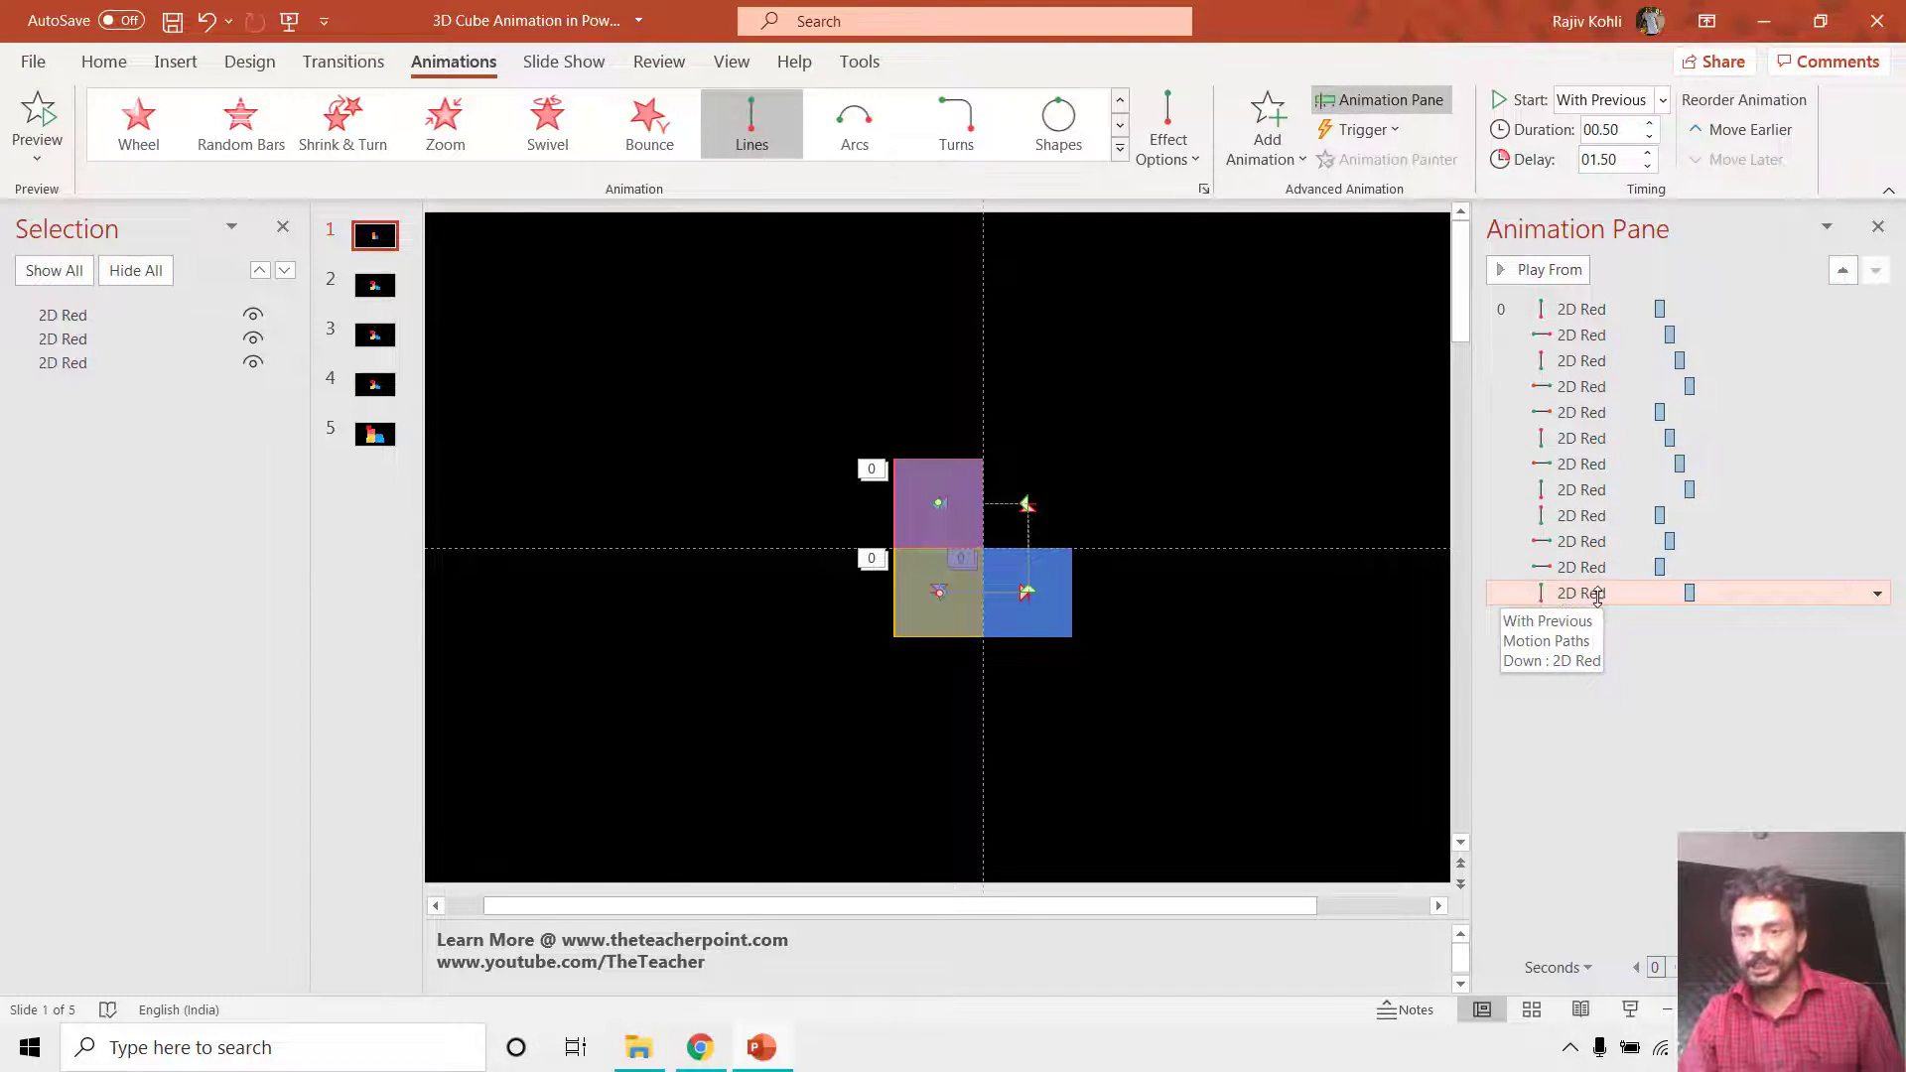
mouse_move(1598, 596)
mouse_down()
mouse_move(1618, 591)
mouse_move(1616, 564)
mouse_up()
click(1648, 164)
click(1648, 165)
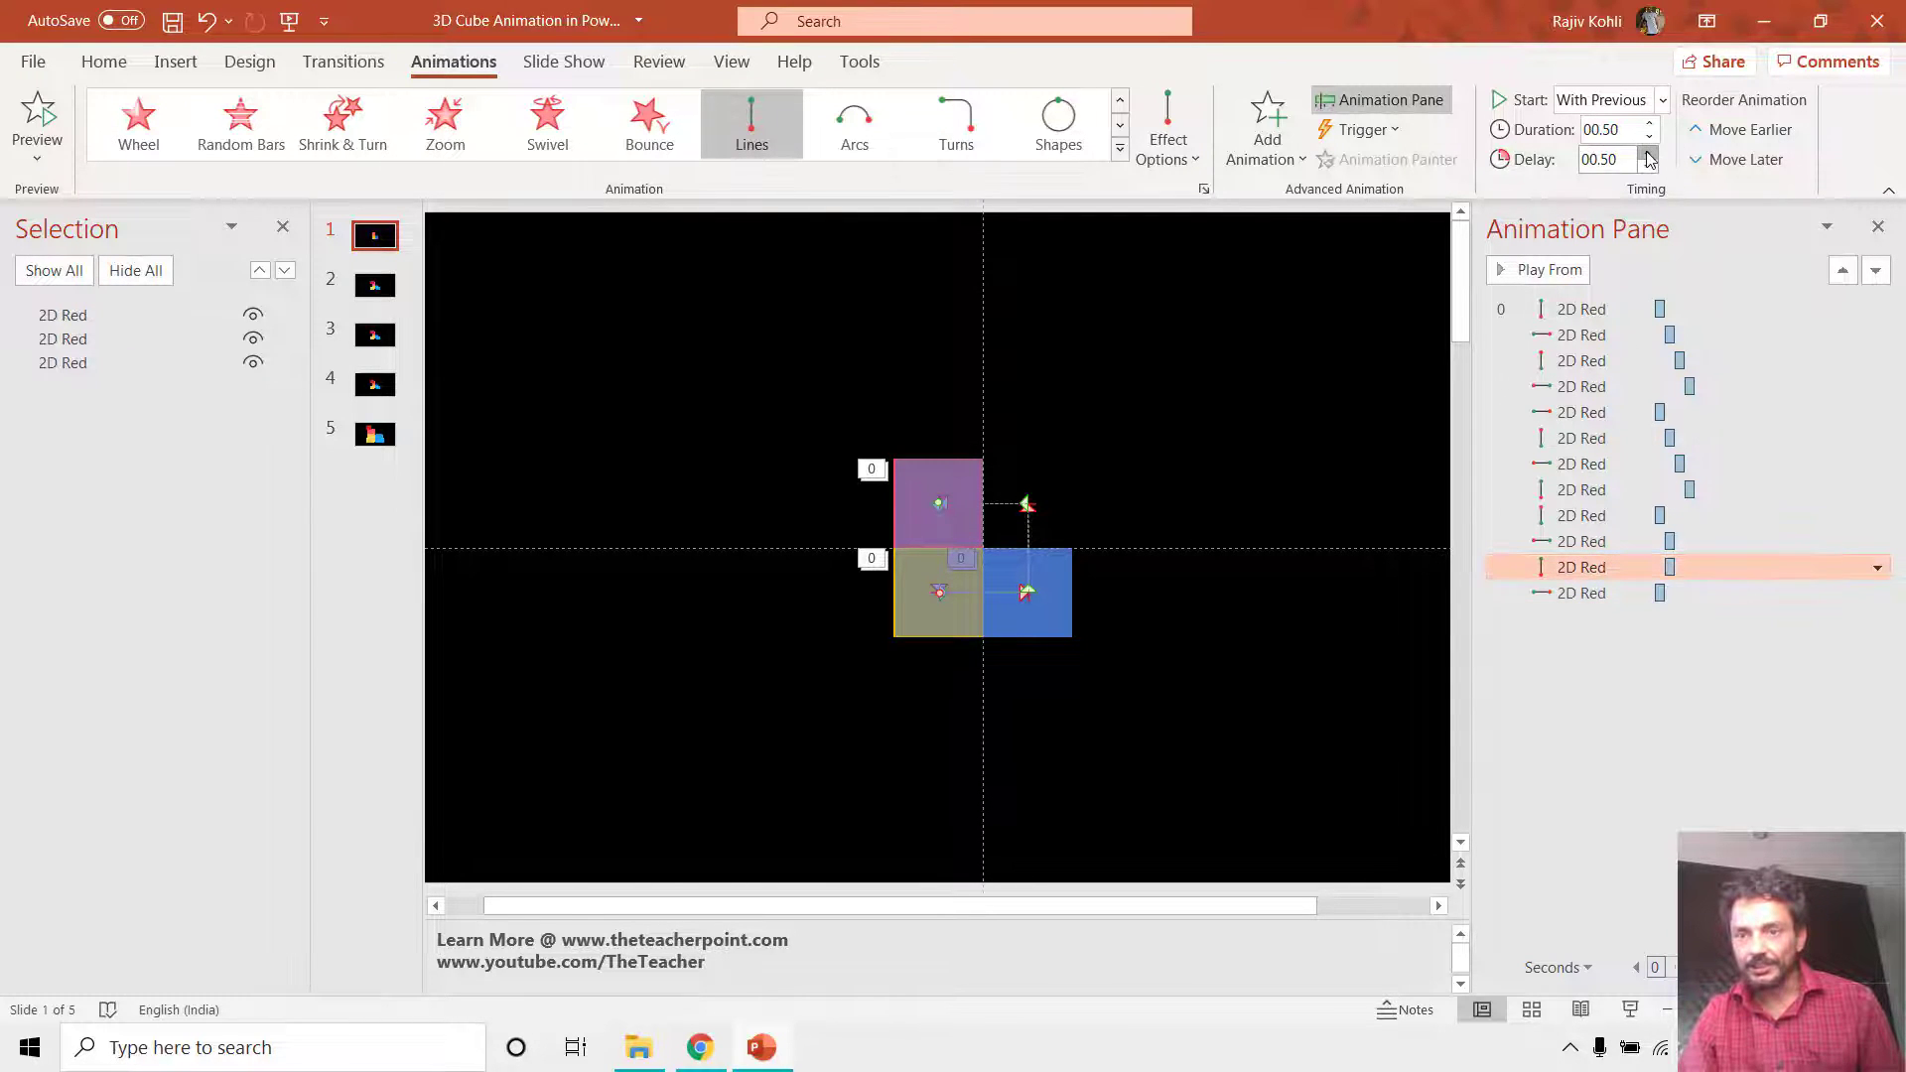
click(1648, 164)
click(1648, 154)
Increase the last animation's delay to 1.25 seconds.
click(1584, 593)
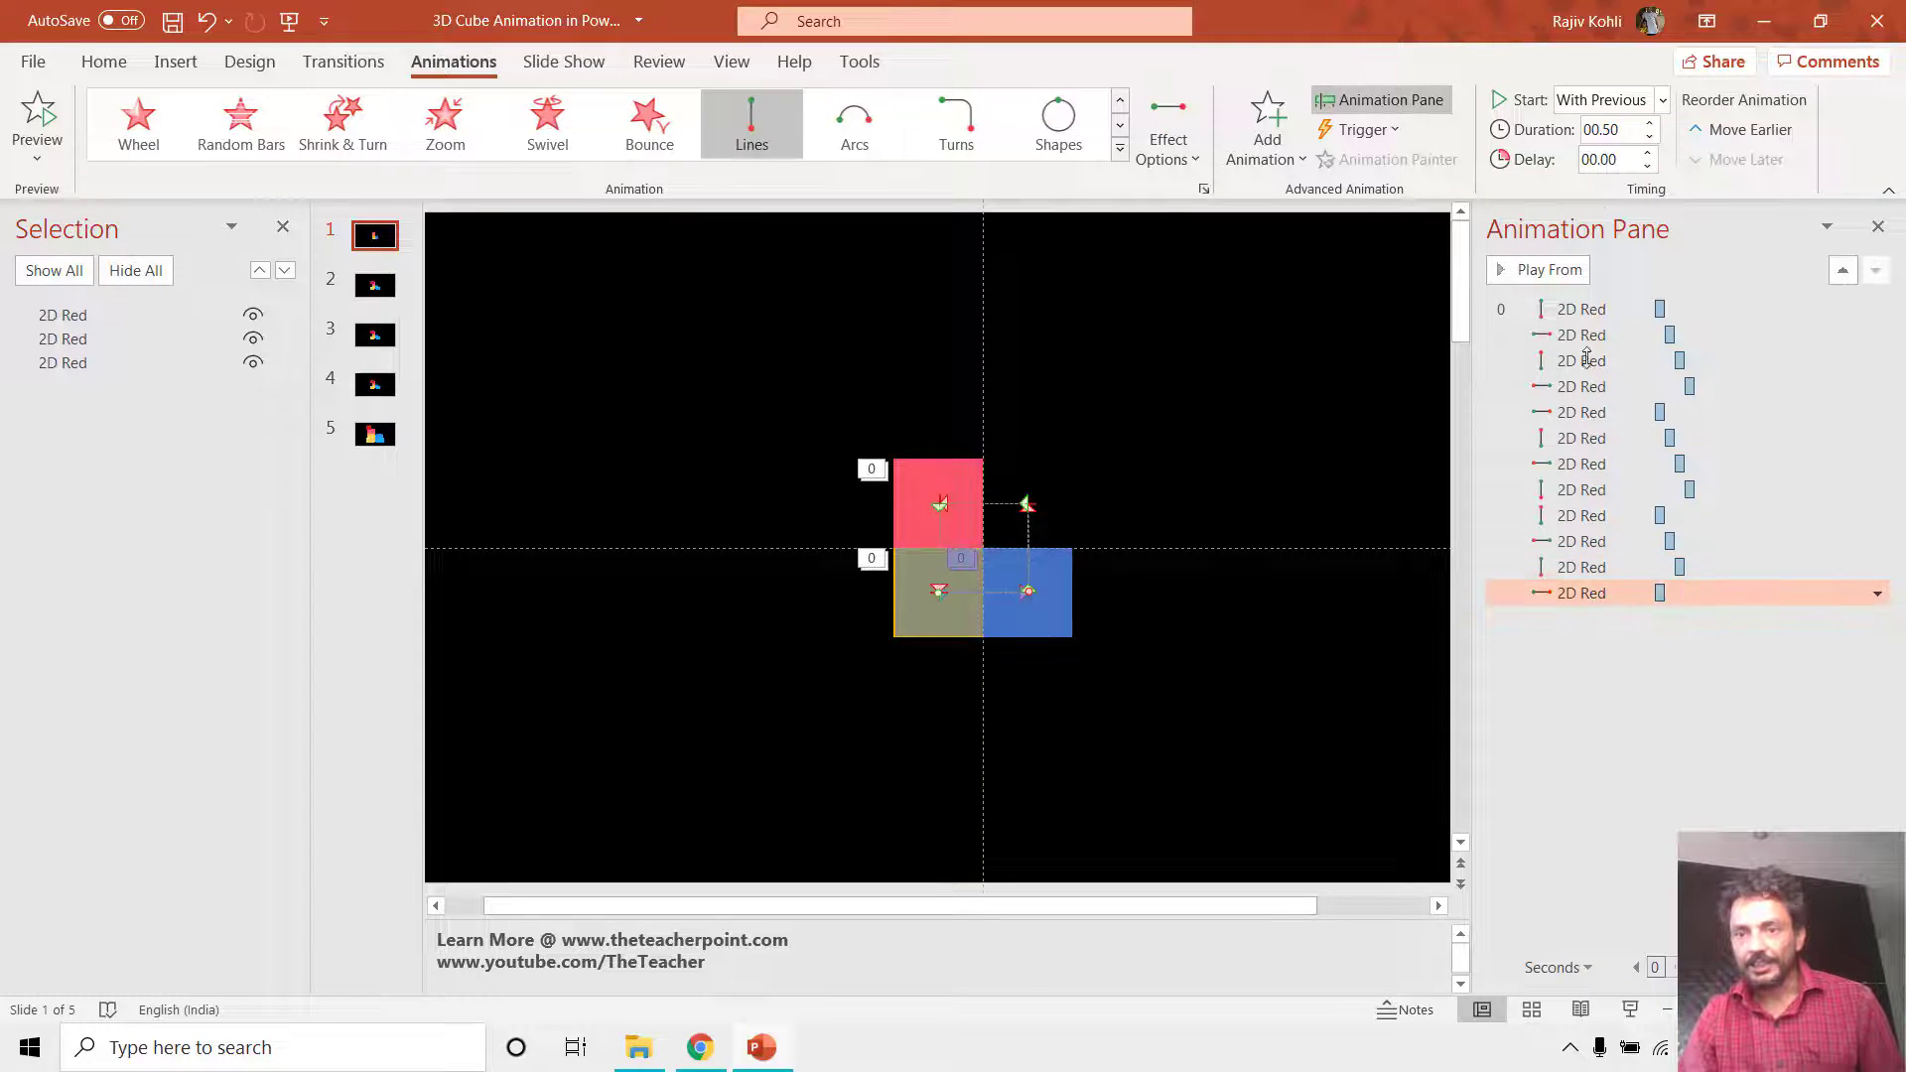
click(1648, 155)
click(1648, 155)
click(1648, 155)
click(1648, 154)
click(1648, 155)
click(1648, 154)
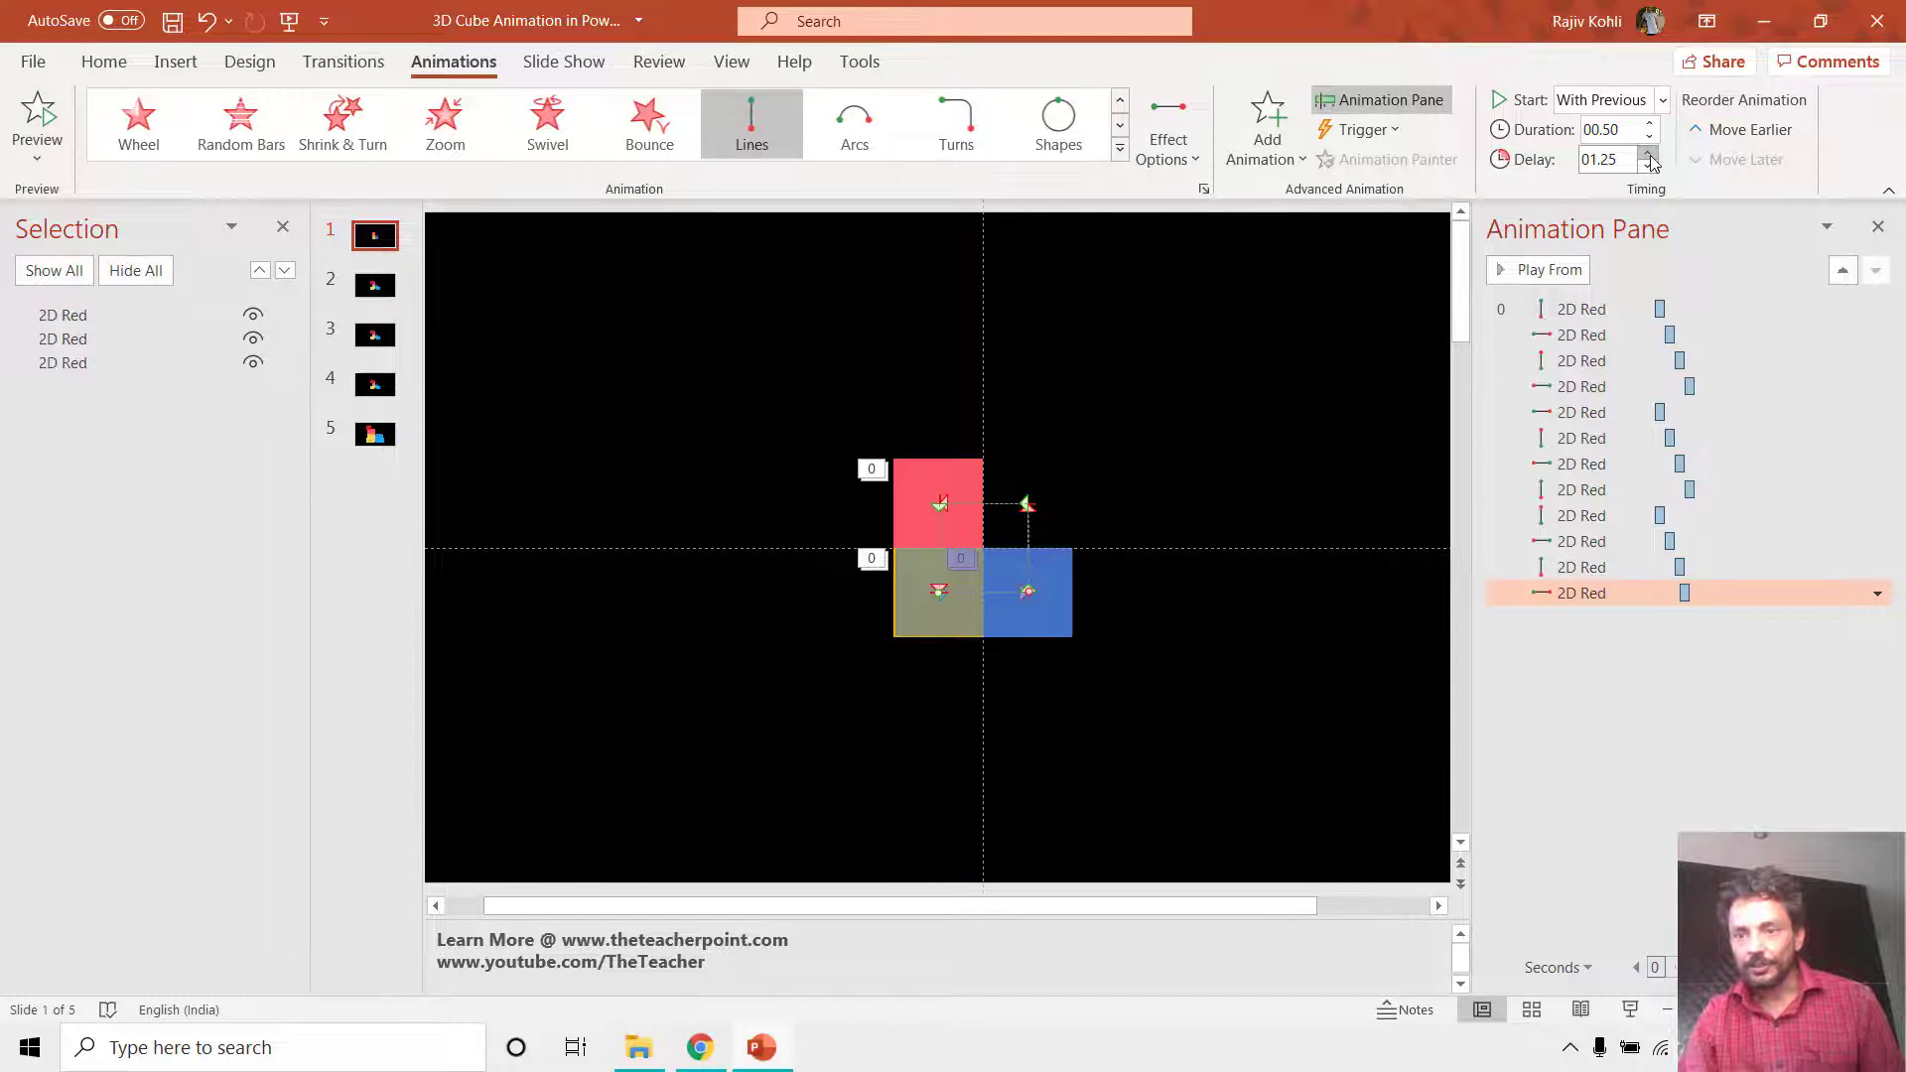
click(1630, 1010)
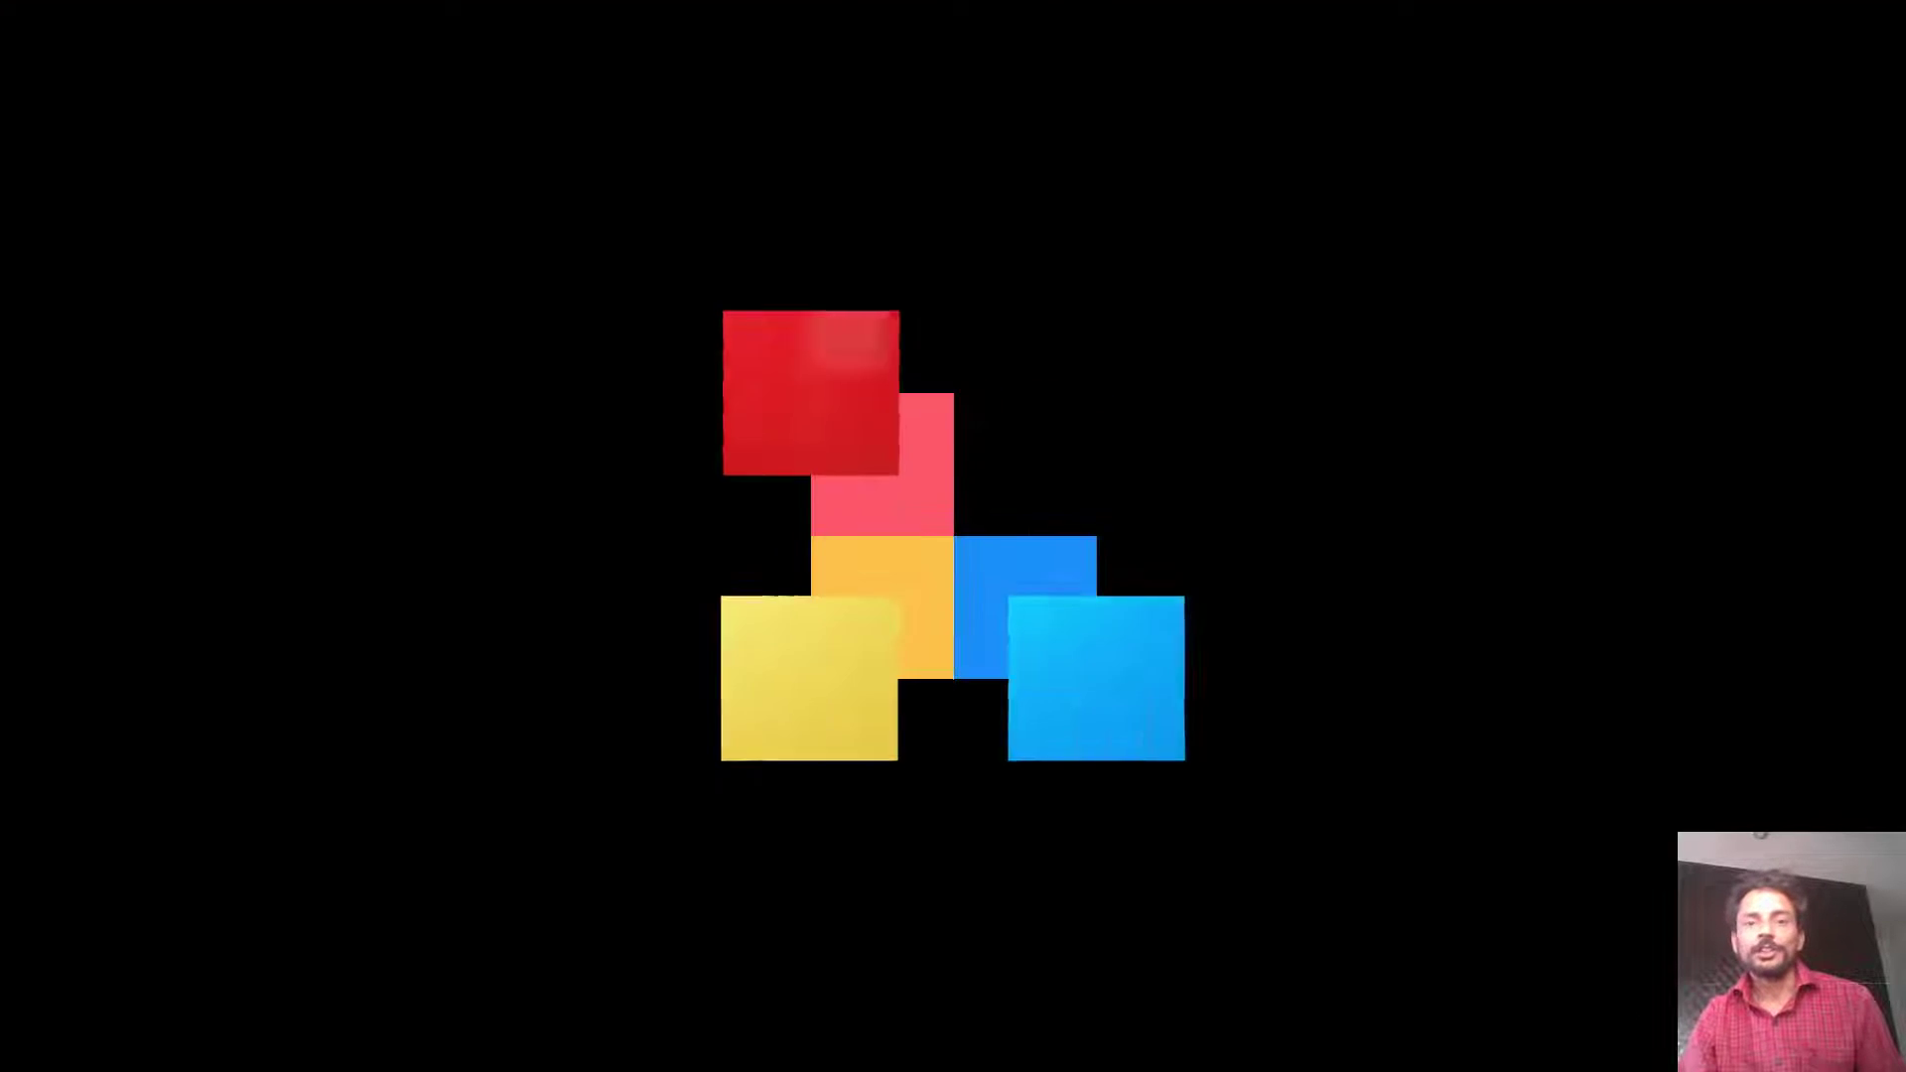
key(Escape)
key(Page_Up)
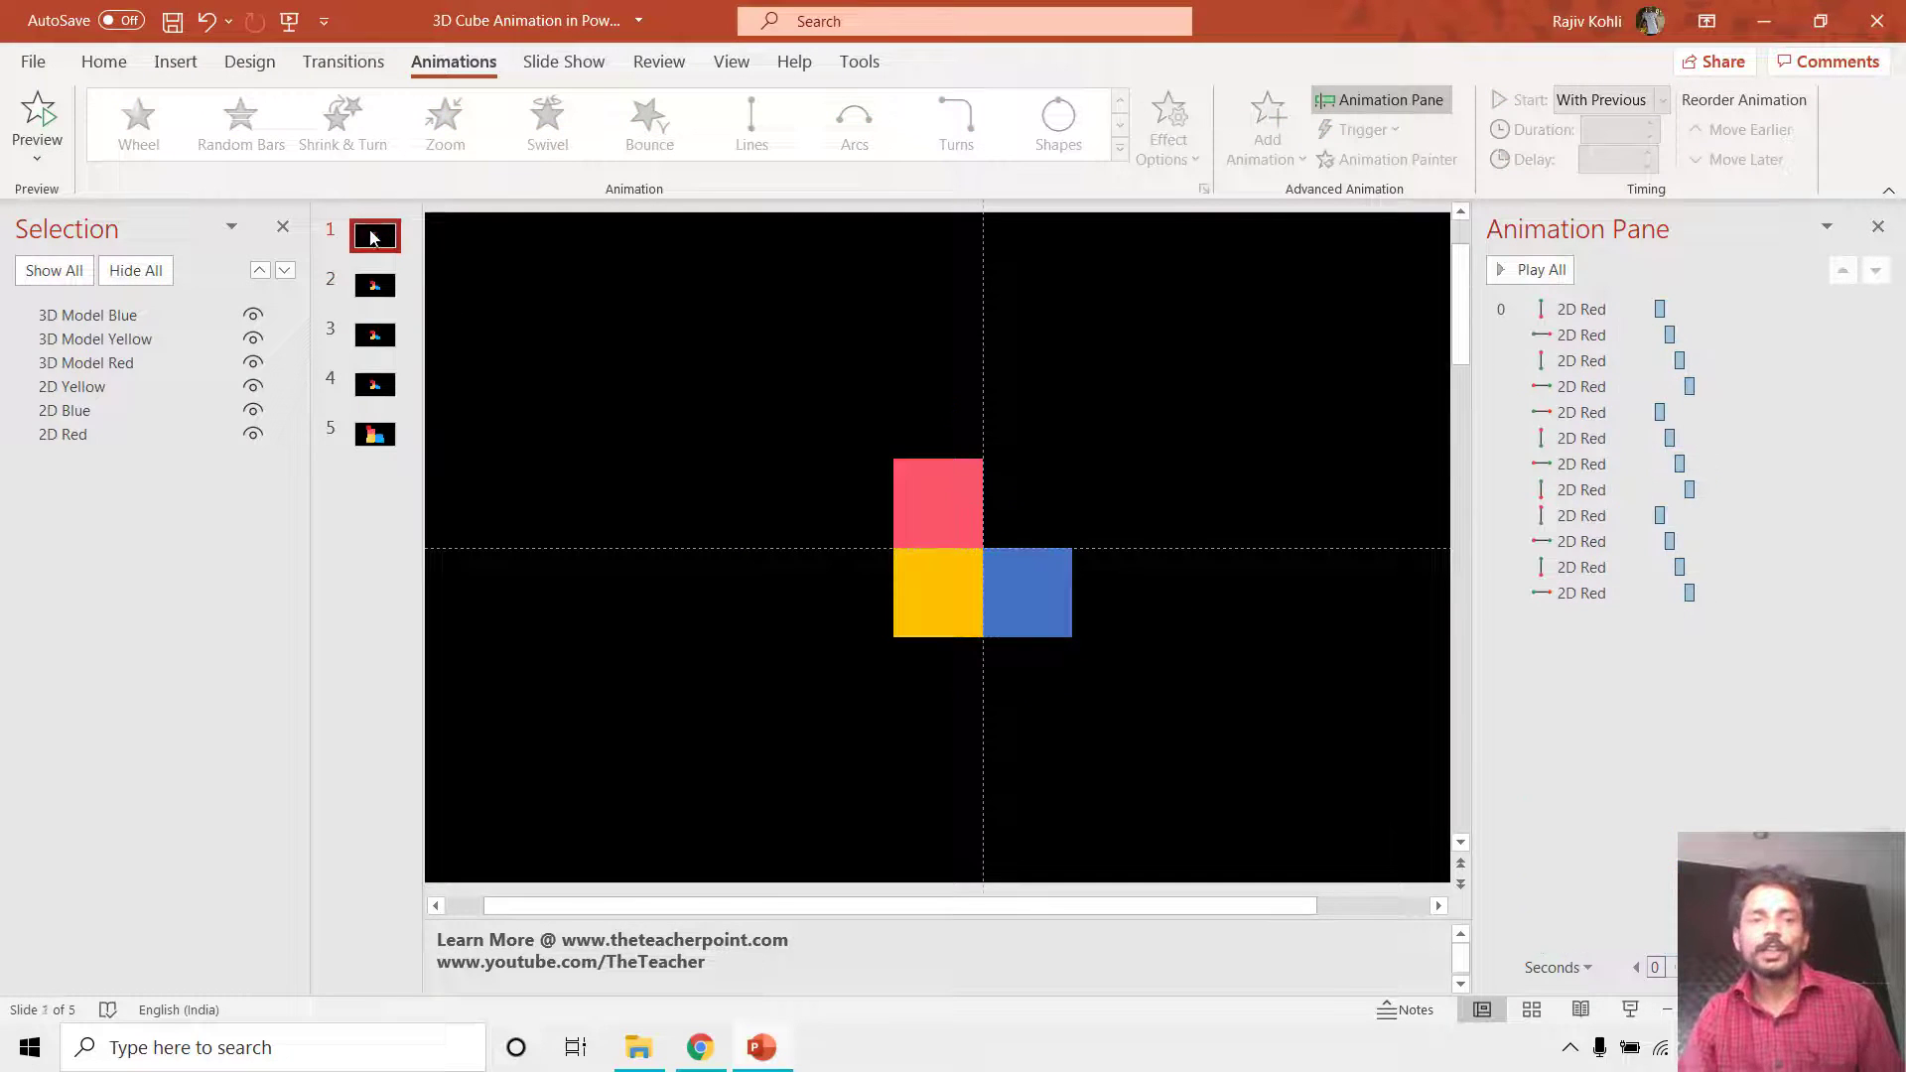